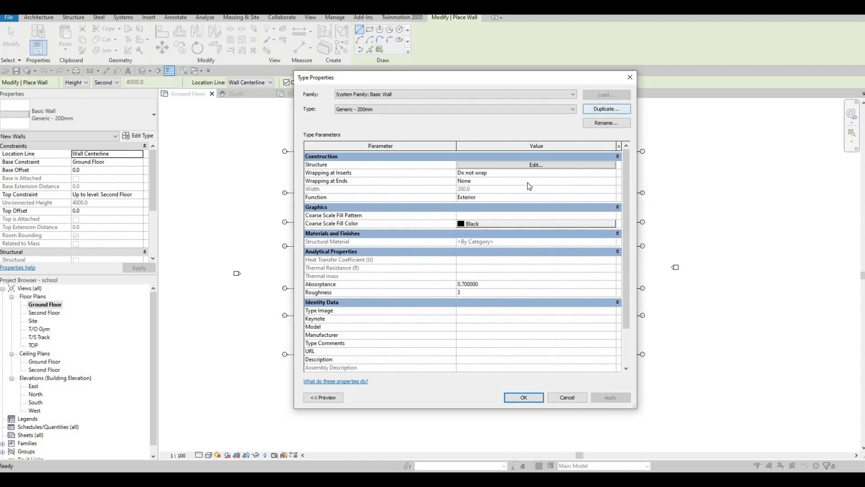
# Step: Duplicate the Generic - 200mm wall type as a new type named Interior Wall 1
pyautogui.click(599, 110)
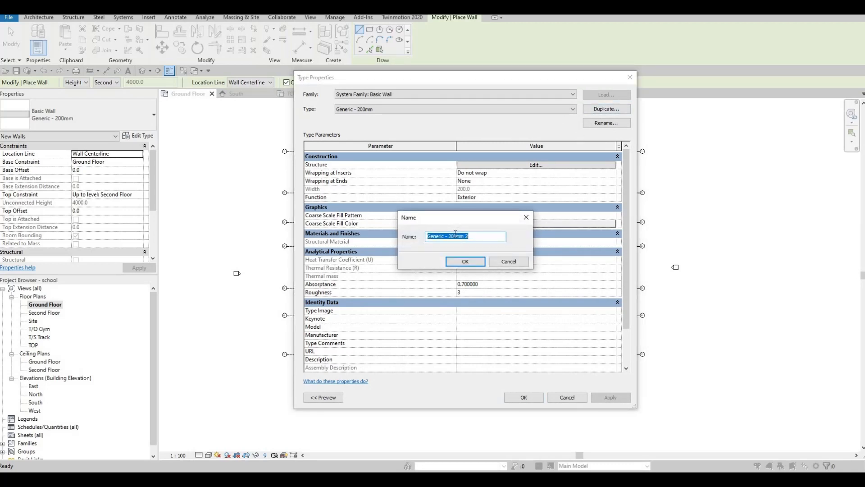
pyautogui.write('Interi')
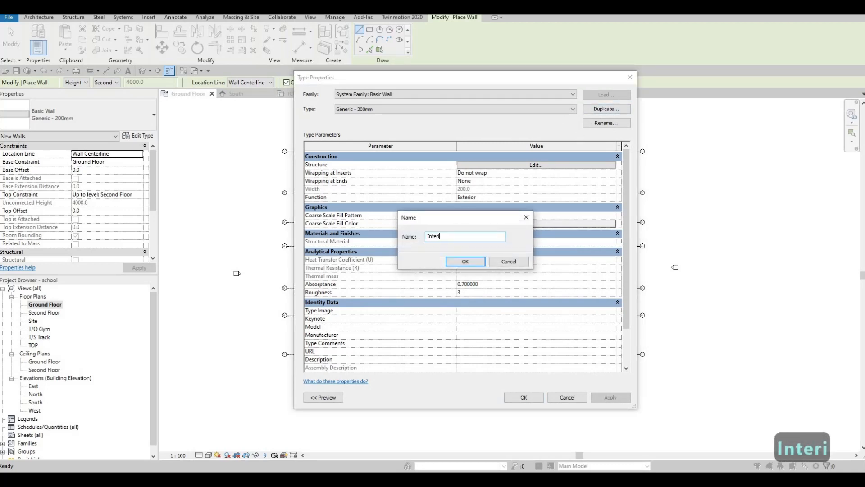
pyautogui.write('or Wall 1')
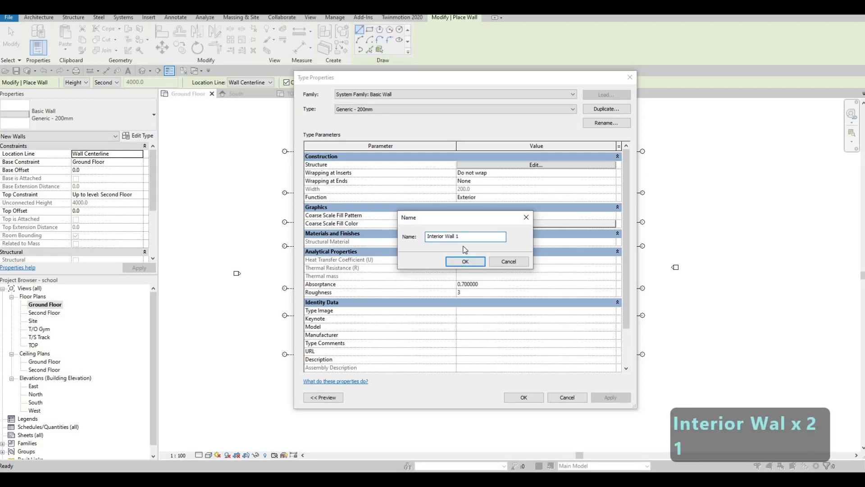
pyautogui.click(465, 262)
# Step: Set the structure layer material of Interior Wall 1 to Clad - White and confirm the type properties
pyautogui.click(510, 164)
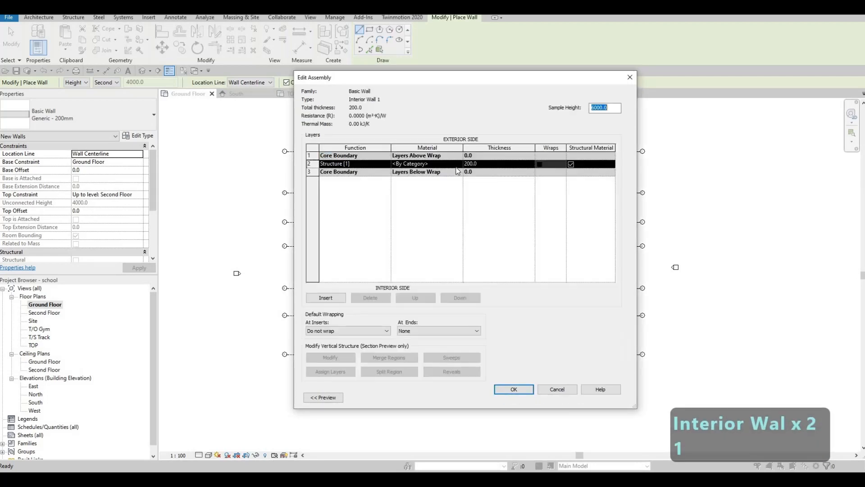
pyautogui.click(432, 164)
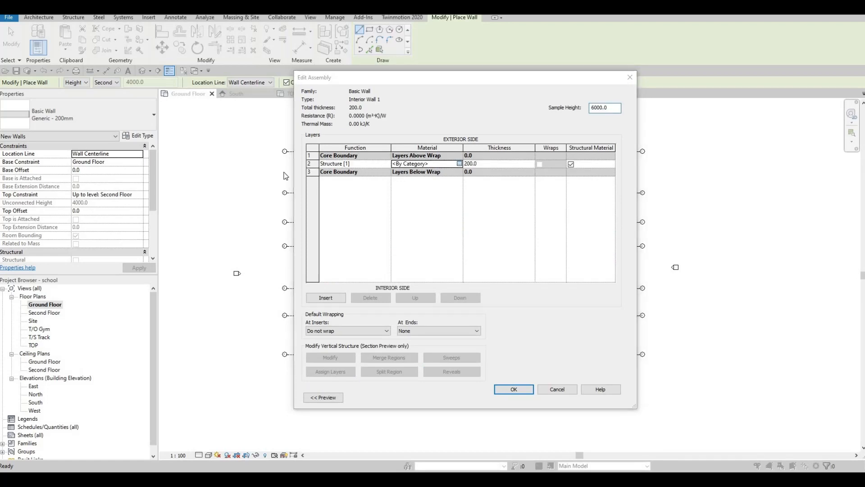
pyautogui.click(458, 164)
pyautogui.scroll(-2, 149, 201)
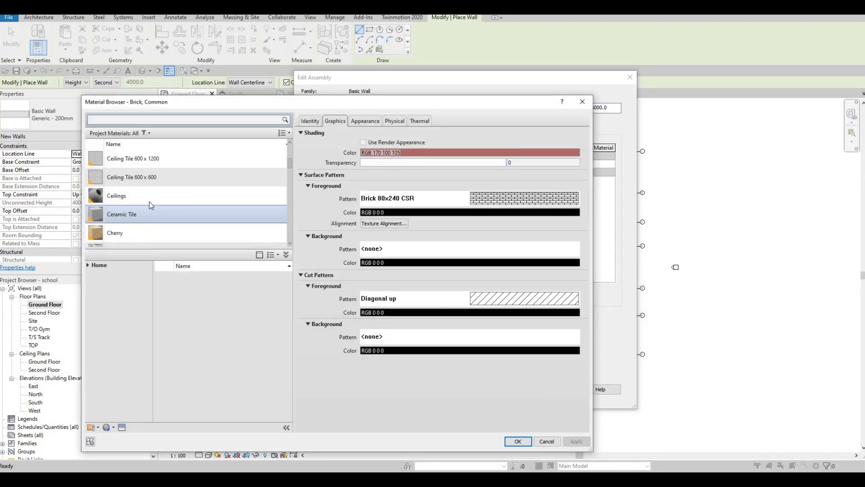
pyautogui.scroll(-3, 137, 182)
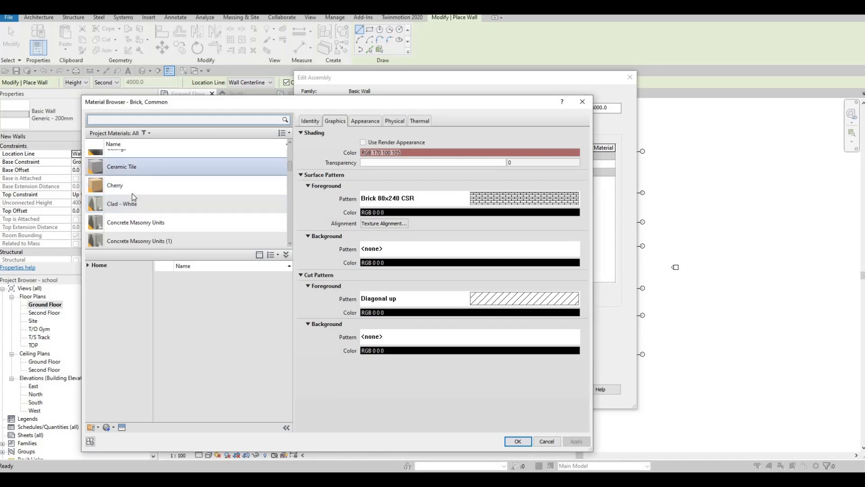
pyautogui.click(122, 156)
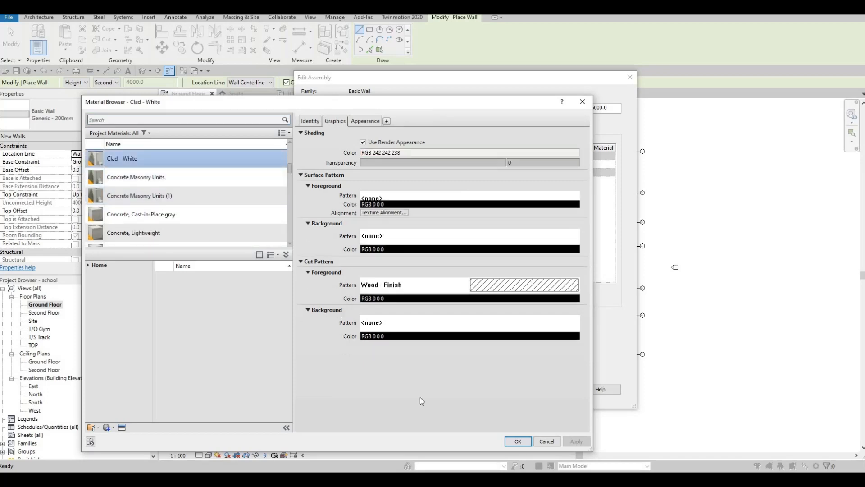
pyautogui.click(507, 441)
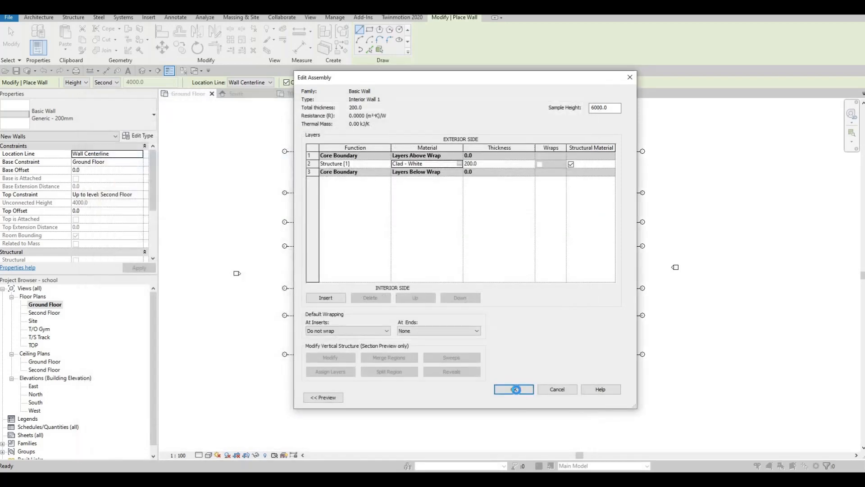
pyautogui.click(514, 388)
pyautogui.click(523, 397)
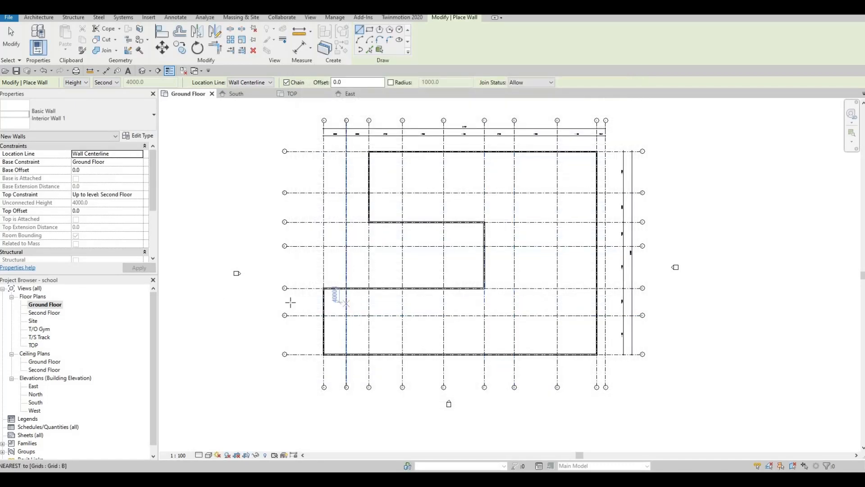
# Step: Draw an Interior Wall 1 wall along grid 6, starting where it meets the exterior wall at grid A
pyautogui.press('F1')
pyautogui.scroll(5, 327, 326)
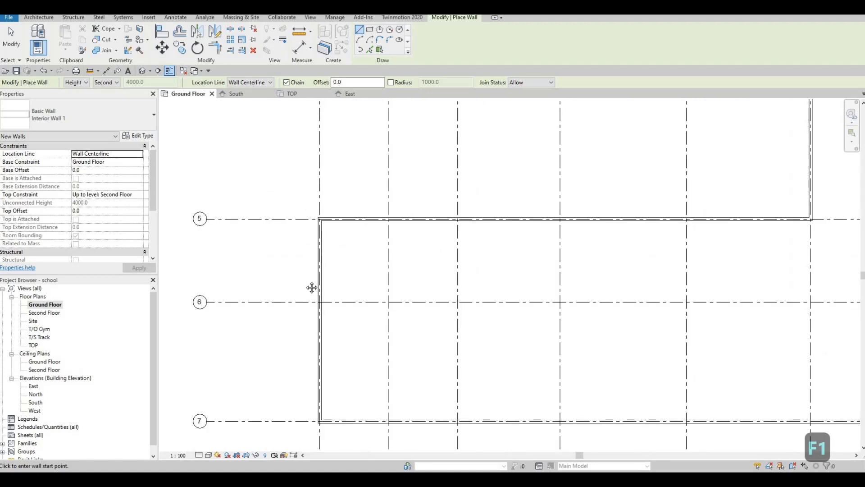
pyautogui.moveTo(318, 349); pyautogui.dragTo(313, 260, button='middle')
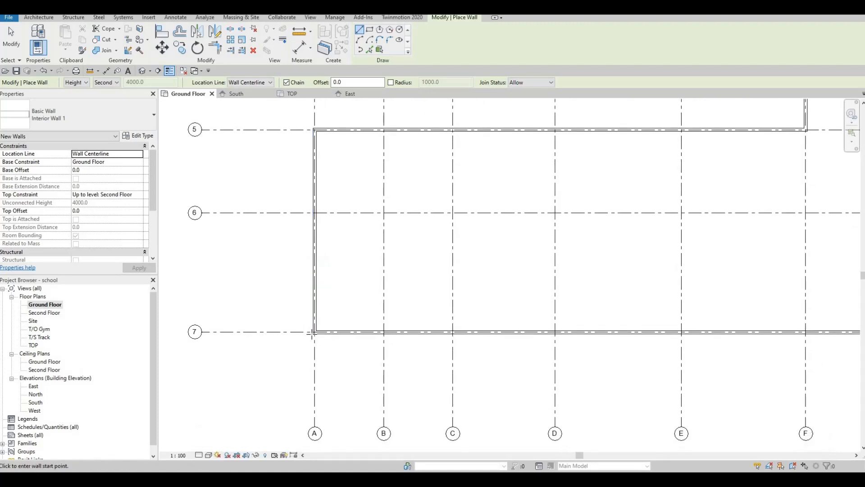
pyautogui.moveTo(312, 334); pyautogui.dragTo(313, 295, button='middle')
pyautogui.moveTo(317, 176); pyautogui.dragTo(308, 218, button='middle')
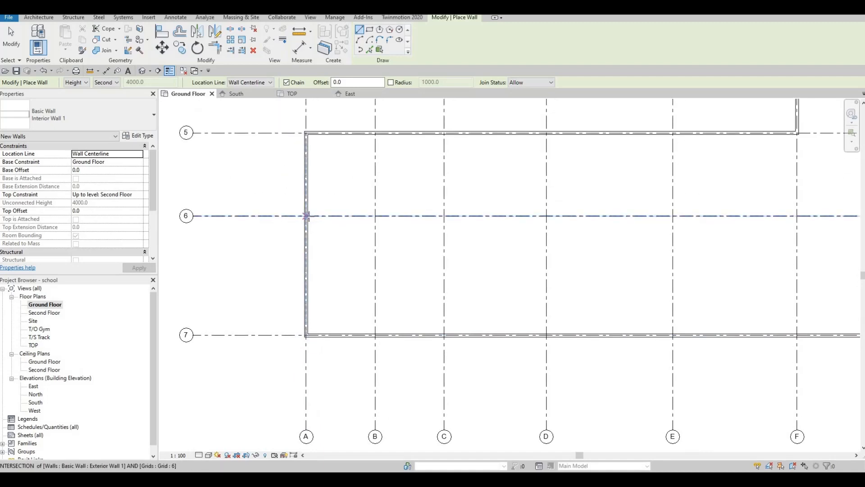
pyautogui.click(306, 217)
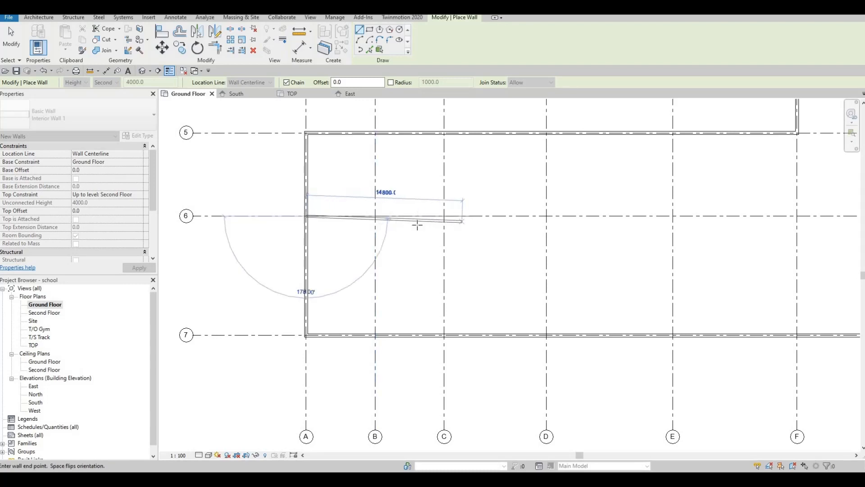
pyautogui.scroll(-2, 458, 228)
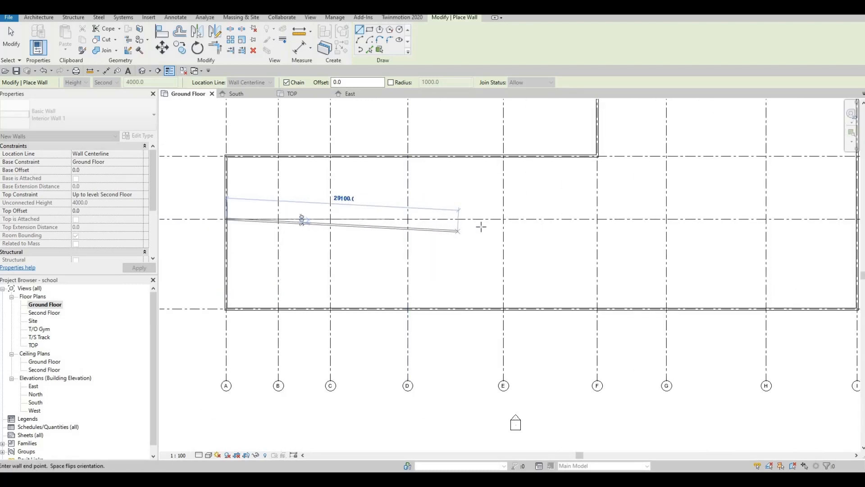
pyautogui.moveTo(626, 221); pyautogui.dragTo(550, 216, button='middle')
pyautogui.scroll(2, 550, 213)
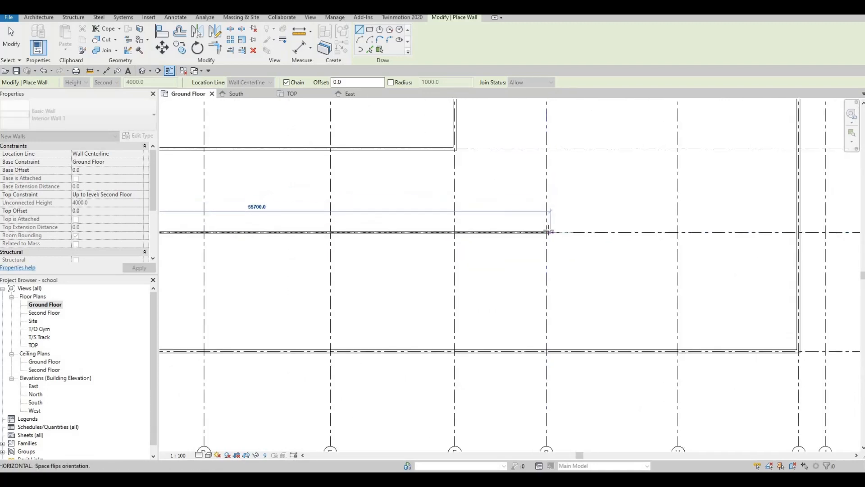
pyautogui.click(547, 232)
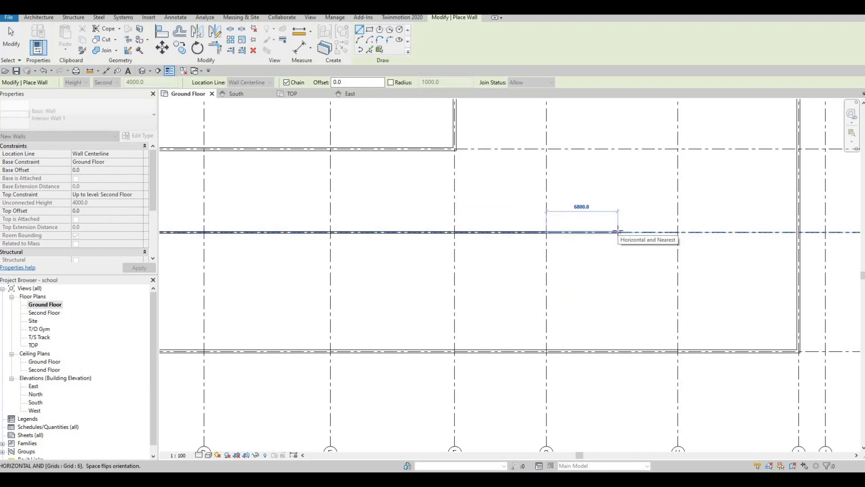
# Step: Add a further 6000 mm wall segment along grid 6 and exit the wall tool
pyautogui.write('6000')
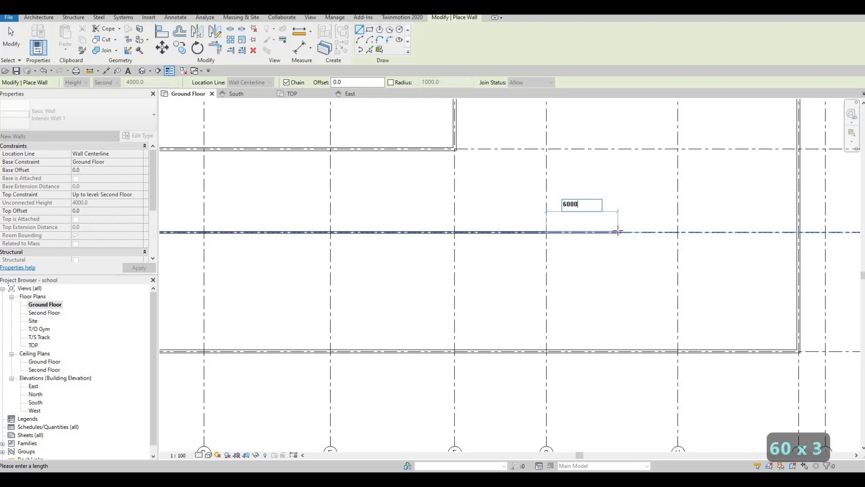
pyautogui.press('Return')
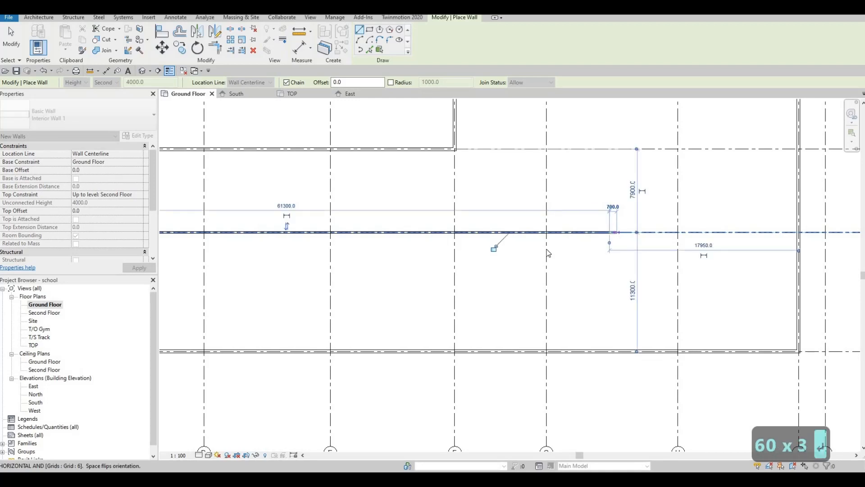
pyautogui.press('Escape')
pyautogui.press('Escape')
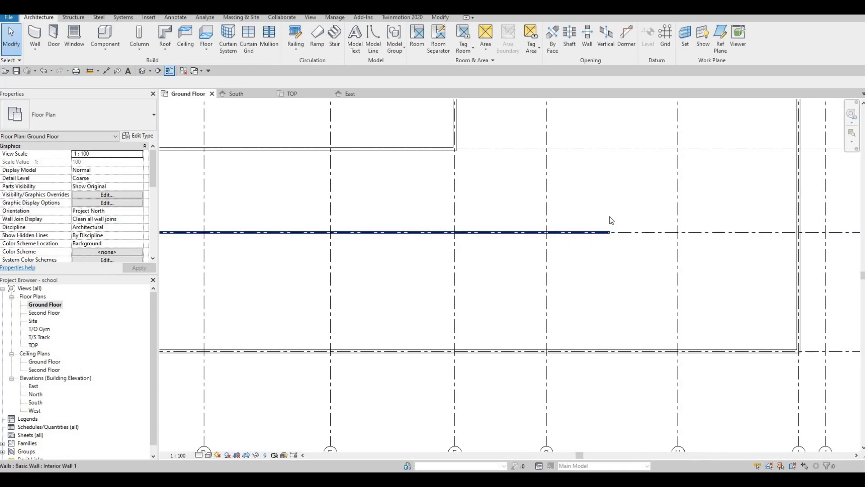
# Step: Draw a second interior wall about 3000 mm below grid 6, from the exterior wall at grid A to grid H
pyautogui.moveTo(581, 236); pyautogui.dragTo(636, 213, button='middle')
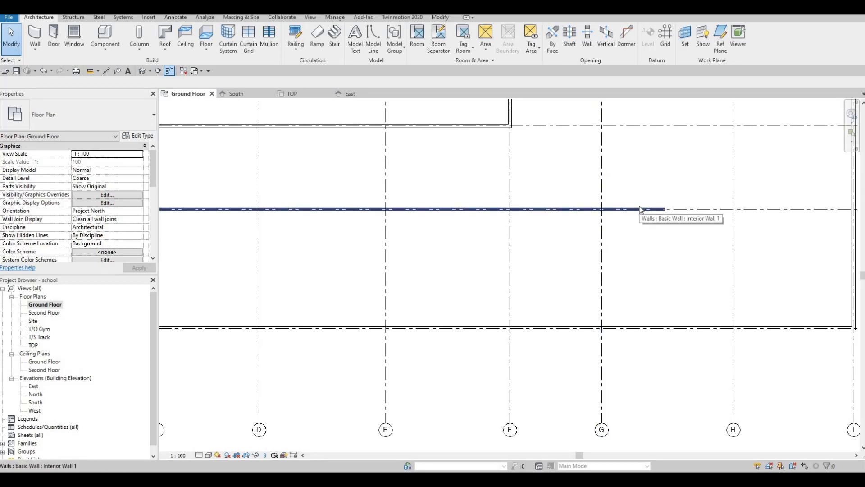
pyautogui.press('F1')
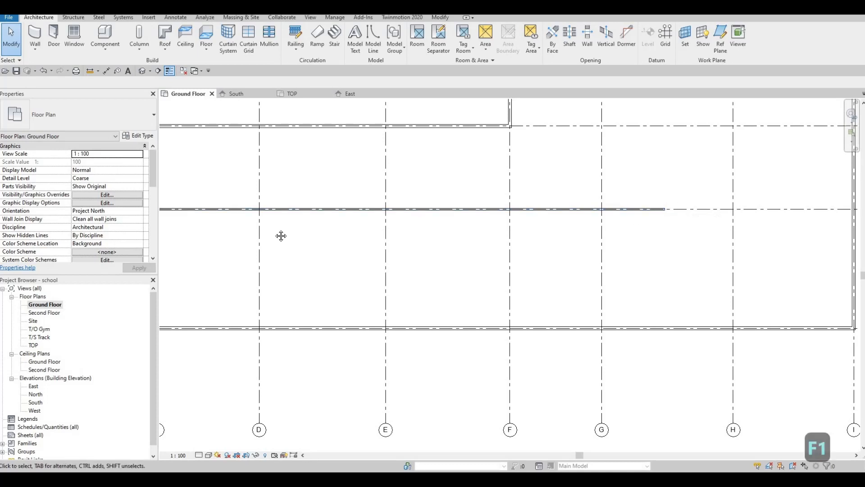
pyautogui.moveTo(521, 278); pyautogui.dragTo(575, 272, button='middle')
pyautogui.moveTo(334, 241); pyautogui.dragTo(570, 270, button='middle')
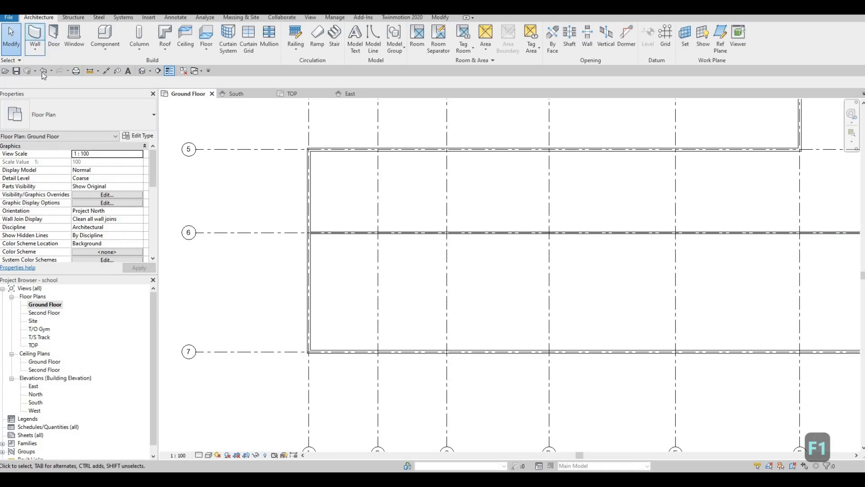
pyautogui.click(35, 38)
pyautogui.moveTo(309, 255); pyautogui.dragTo(276, 232, button='middle')
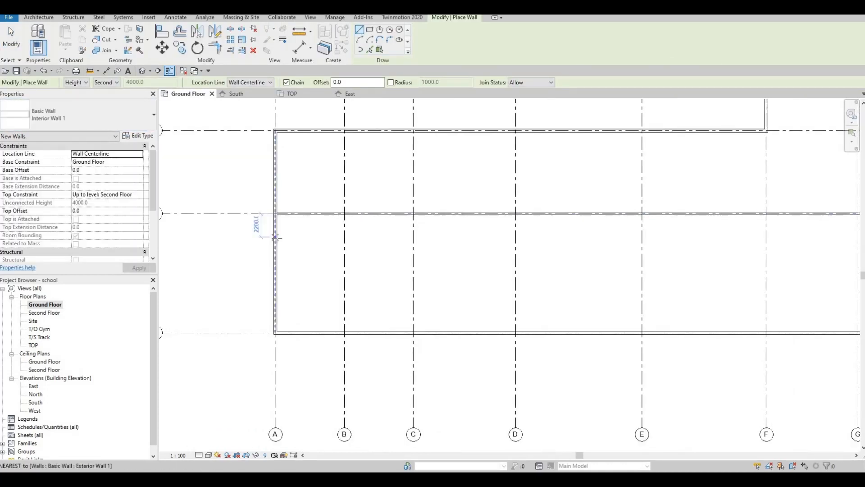
pyautogui.scroll(2, 276, 239)
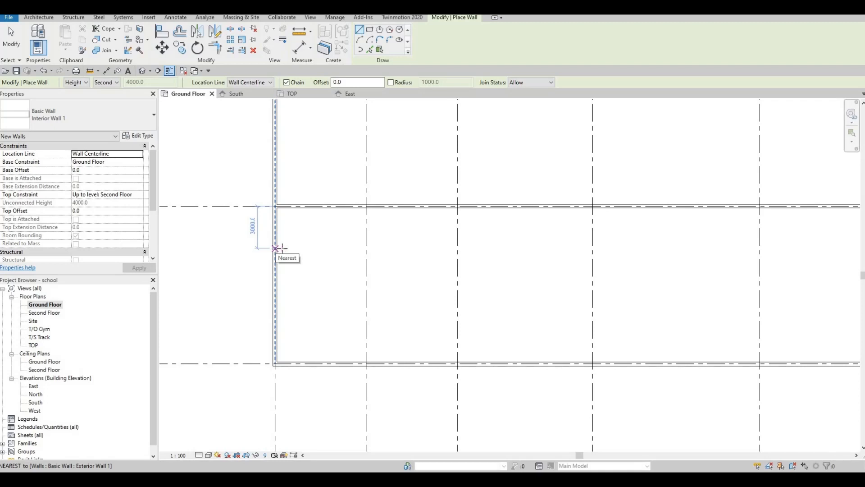
pyautogui.click(276, 248)
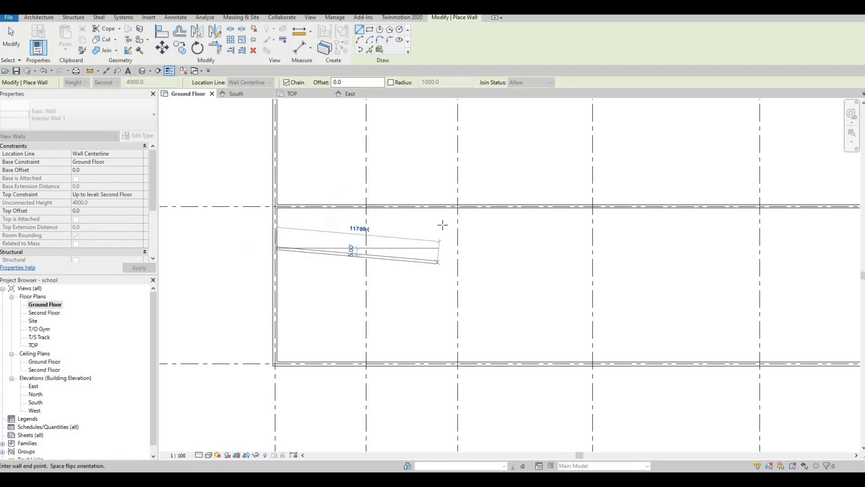
pyautogui.scroll(-3, 496, 223)
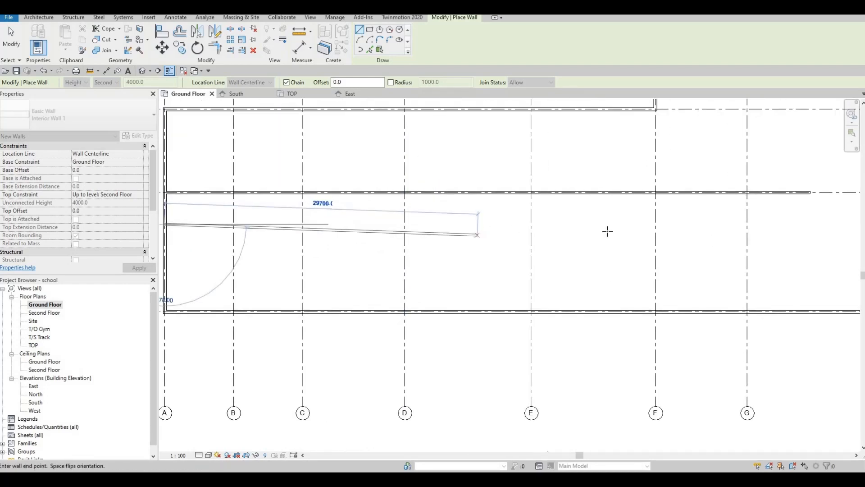
pyautogui.moveTo(604, 225); pyautogui.dragTo(457, 216, button='middle')
pyautogui.moveTo(568, 236); pyautogui.dragTo(488, 242, button='middle')
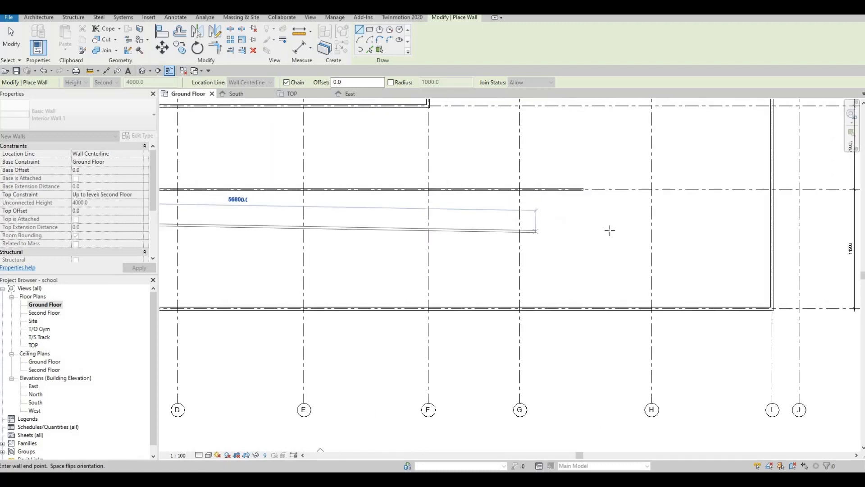
pyautogui.moveTo(644, 221); pyautogui.dragTo(627, 230, button='middle')
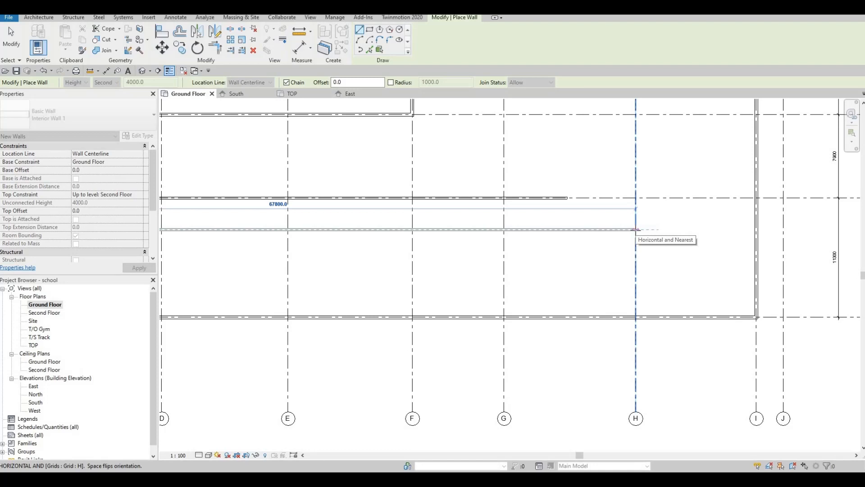
pyautogui.click(636, 230)
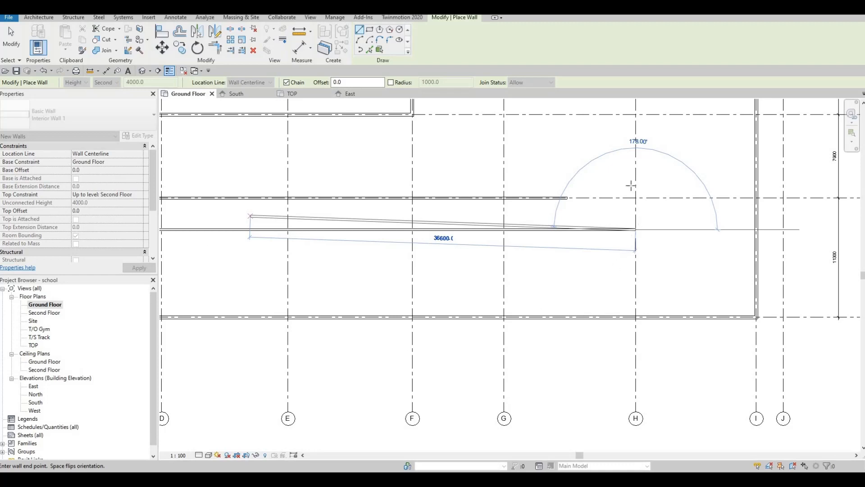
# Step: Continue the interior wall up along grid H to grid 5
pyautogui.moveTo(643, 179); pyautogui.dragTo(623, 280, button='middle')
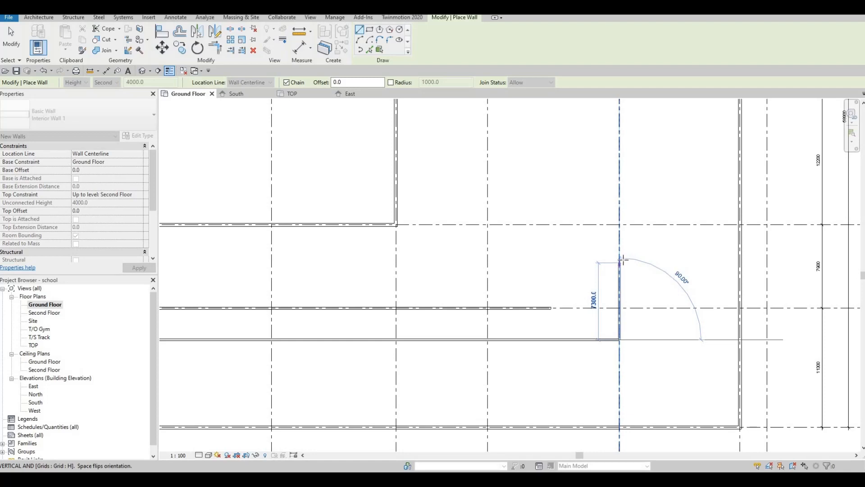
pyautogui.scroll(-2, 624, 244)
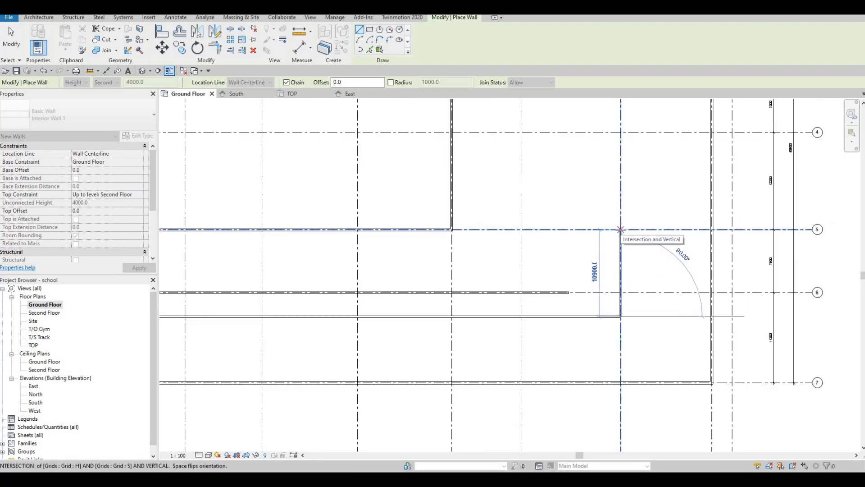
pyautogui.click(621, 230)
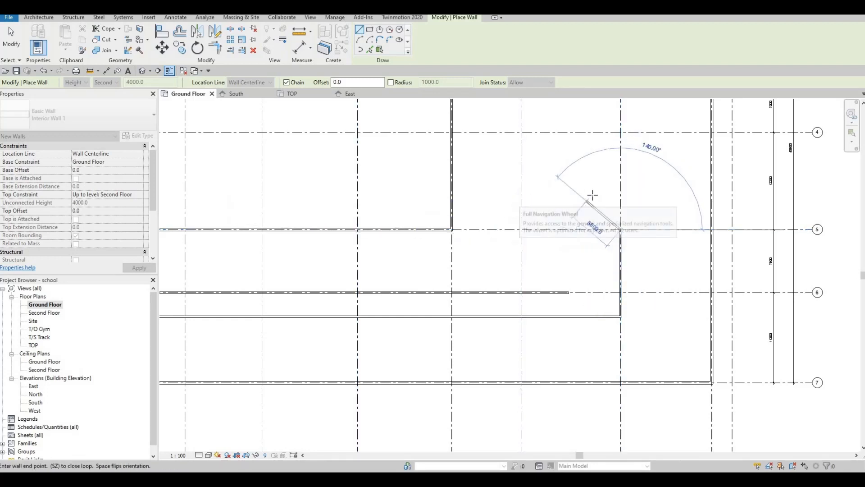
# Step: Extend the wall a further 4000 mm up grid H, then run it east to meet the exterior wall
pyautogui.press('F1')
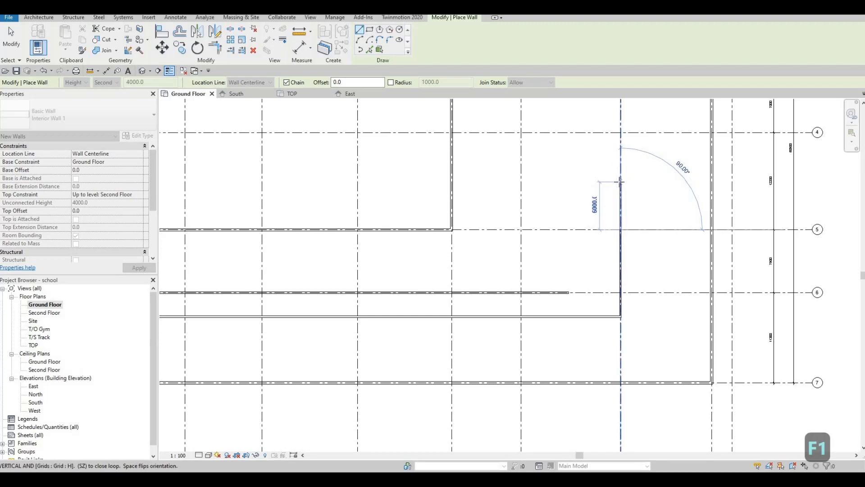
pyautogui.write('400')
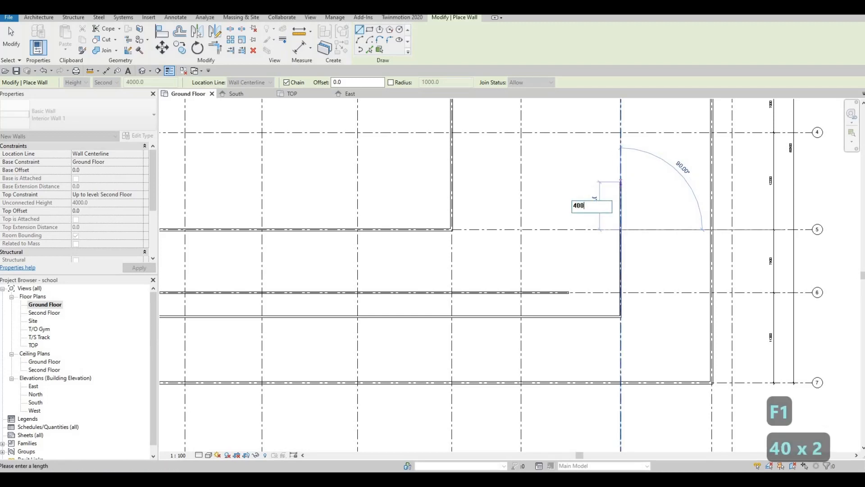
pyautogui.write('0')
pyautogui.press('Return')
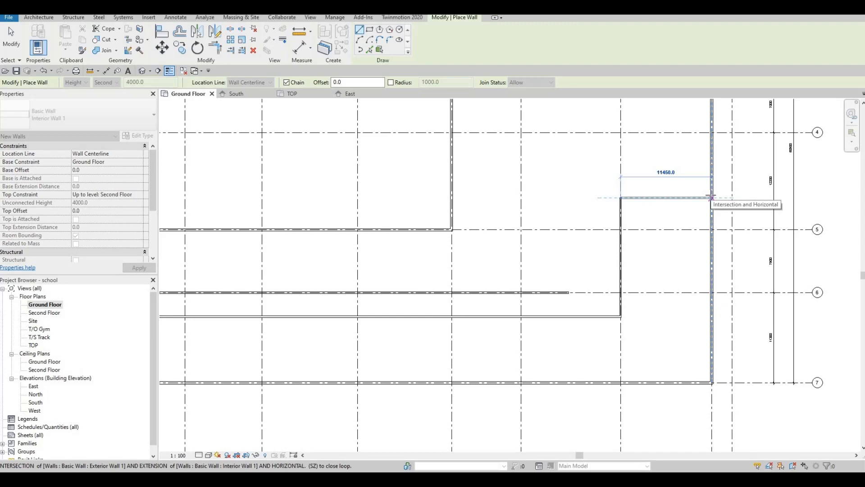
pyautogui.click(694, 220)
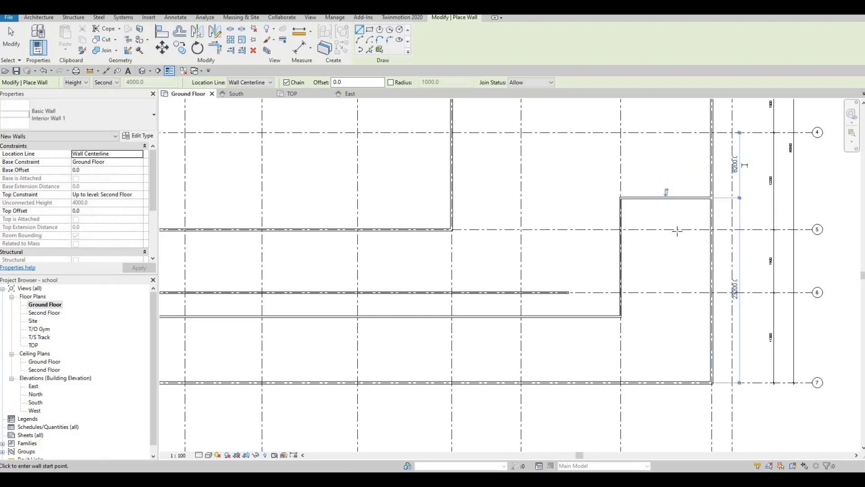
# Step: Draw a wall from the end of the grid 6 wall straight up to grid 2 and exit the wall tool
pyautogui.moveTo(639, 253); pyautogui.dragTo(679, 222, button='middle')
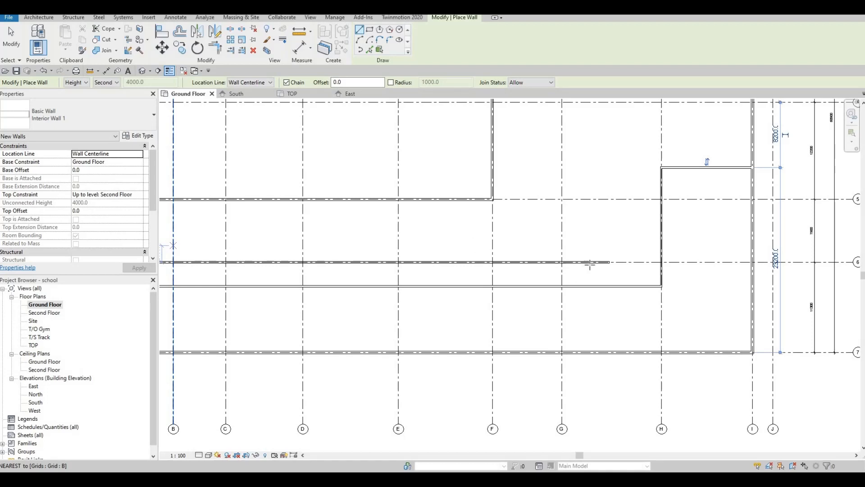
pyautogui.click(610, 261)
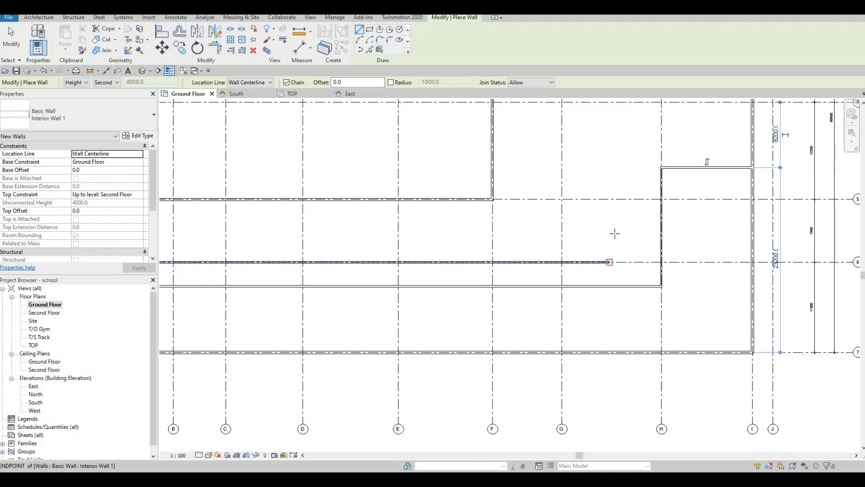
pyautogui.scroll(-5, 602, 251)
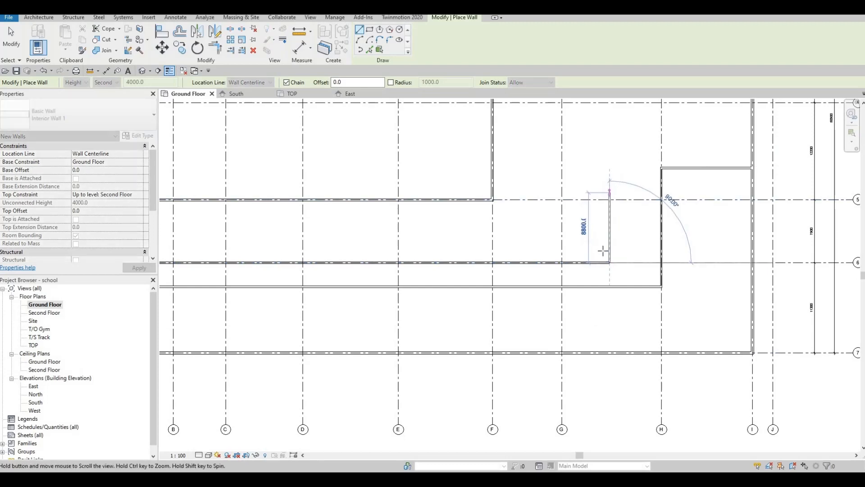
pyautogui.scroll(4, 602, 230)
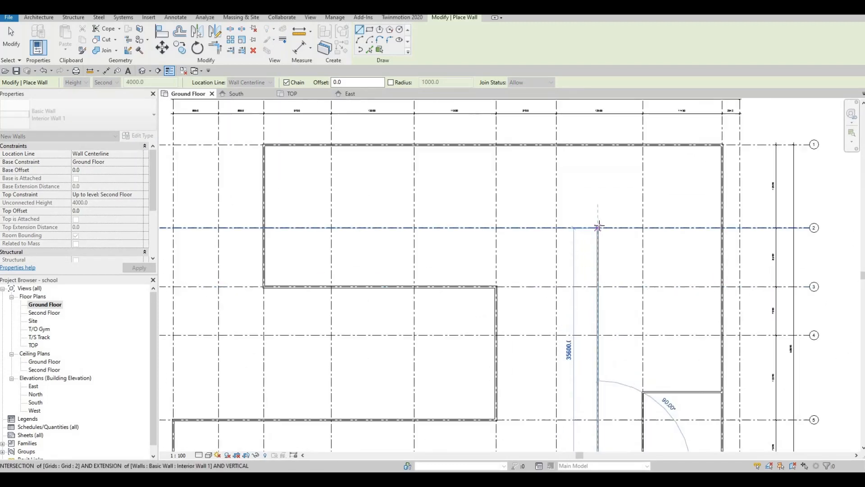
pyautogui.click(596, 225)
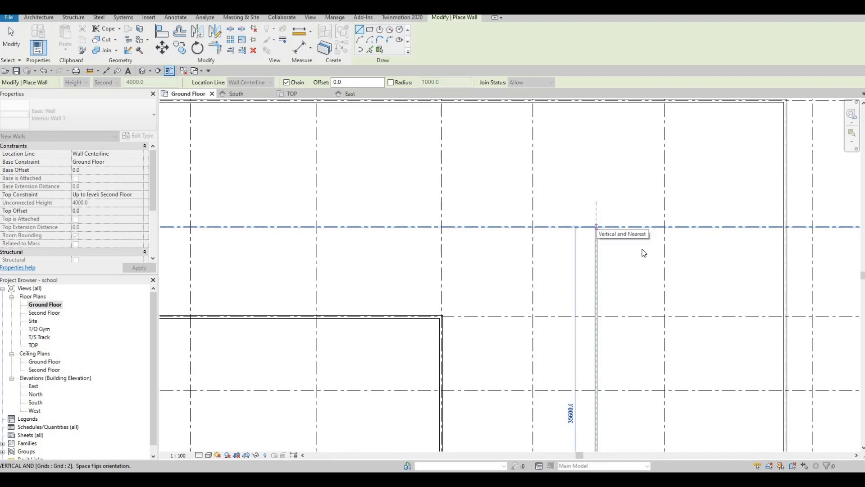
pyautogui.press('Escape')
pyautogui.moveTo(834, 230); pyautogui.dragTo(767, 246, button='middle')
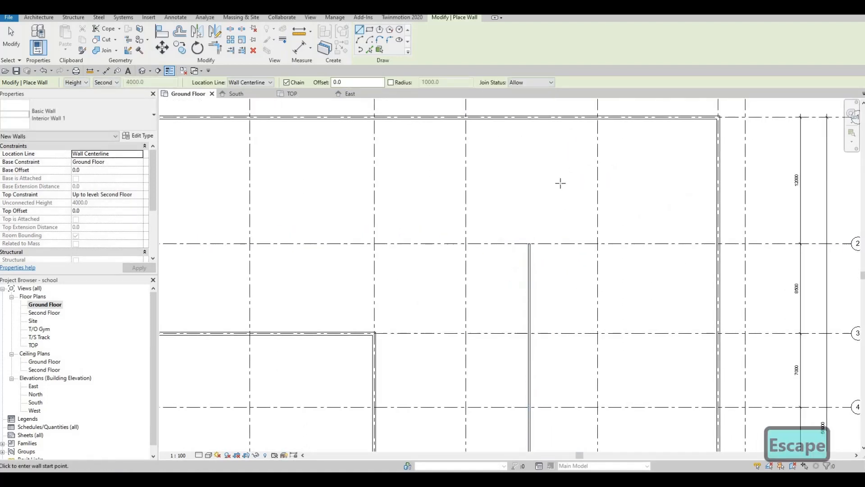
pyautogui.scroll(-5, 566, 221)
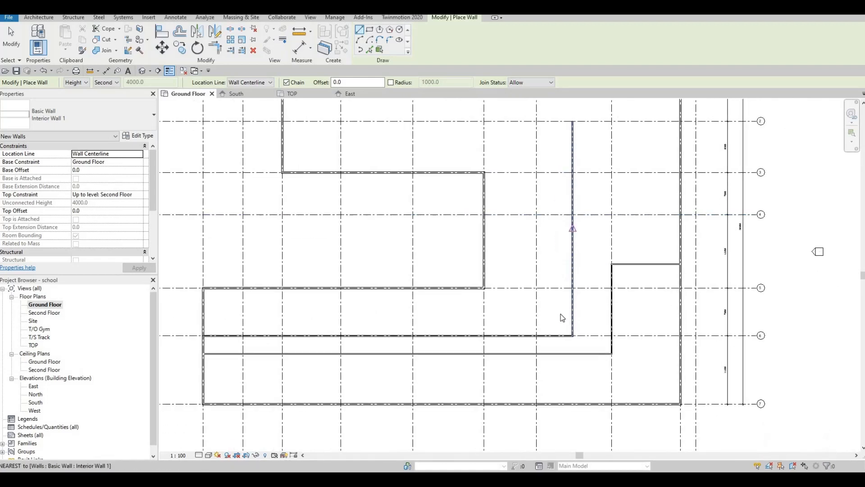
pyautogui.press('Escape')
# Step: Draw an Interior Wall 1 wall along grid 5 from the exterior wall corner to the new vertical wall
pyautogui.moveTo(323, 169); pyautogui.dragTo(326, 147, button='middle')
pyautogui.press('F1')
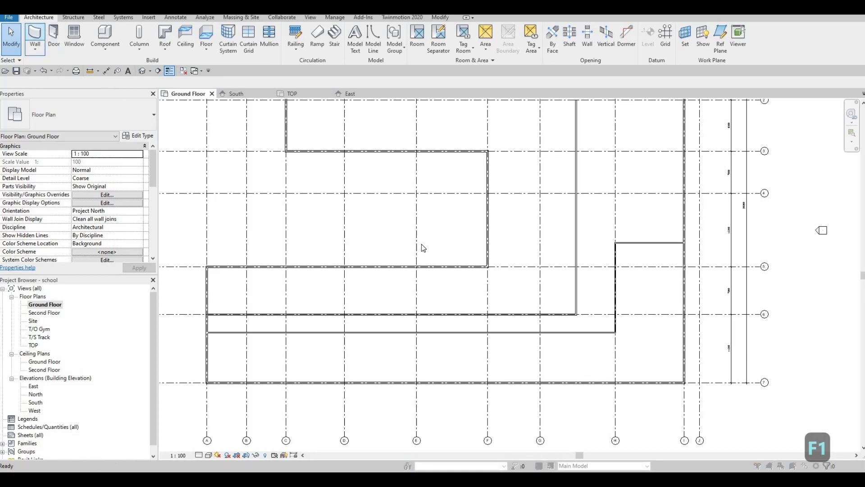
pyautogui.click(506, 162)
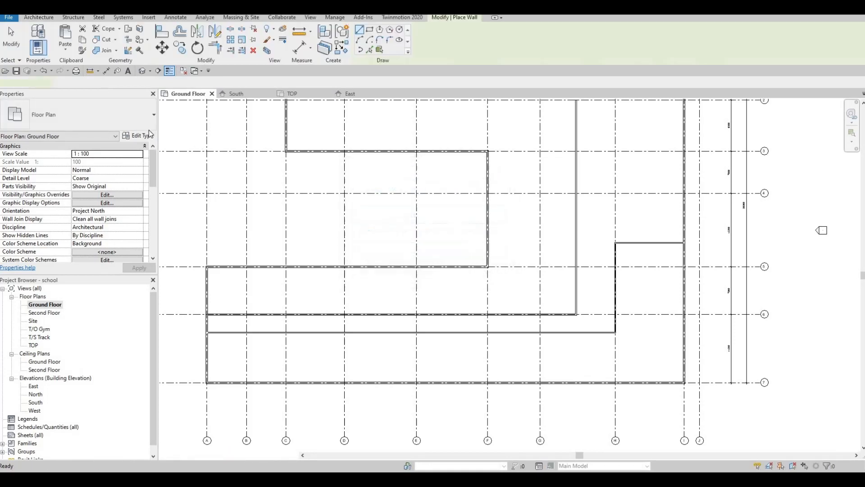
pyautogui.scroll(5, 572, 266)
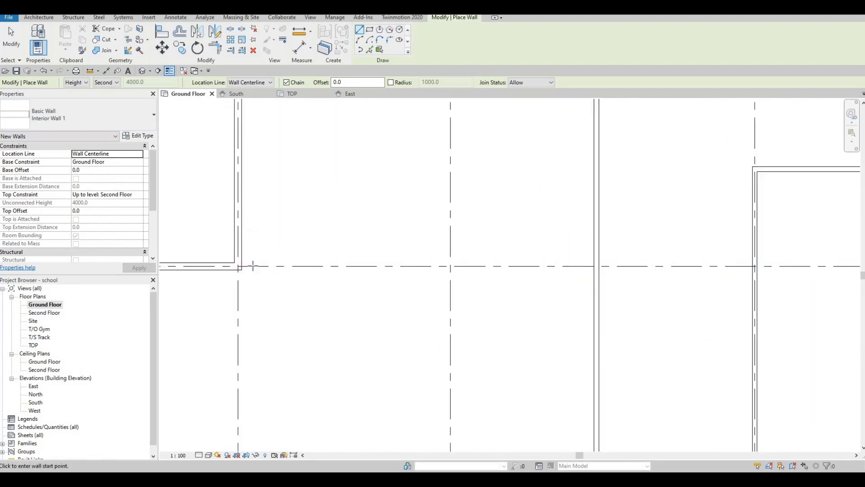
pyautogui.click(238, 266)
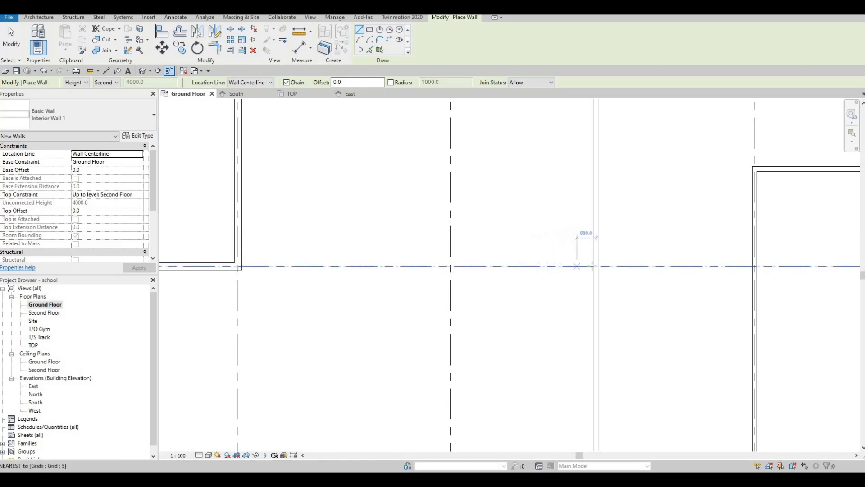
pyautogui.click(568, 267)
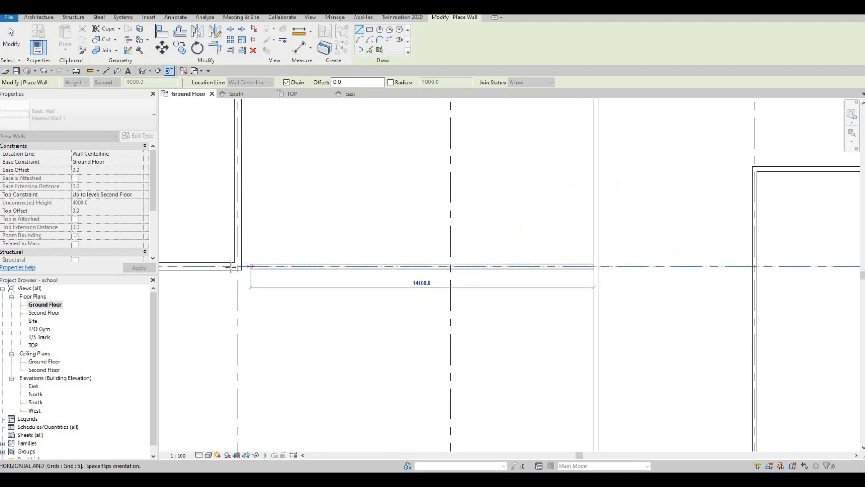
pyautogui.click(252, 266)
pyautogui.scroll(2, 248, 267)
pyautogui.press('Escape')
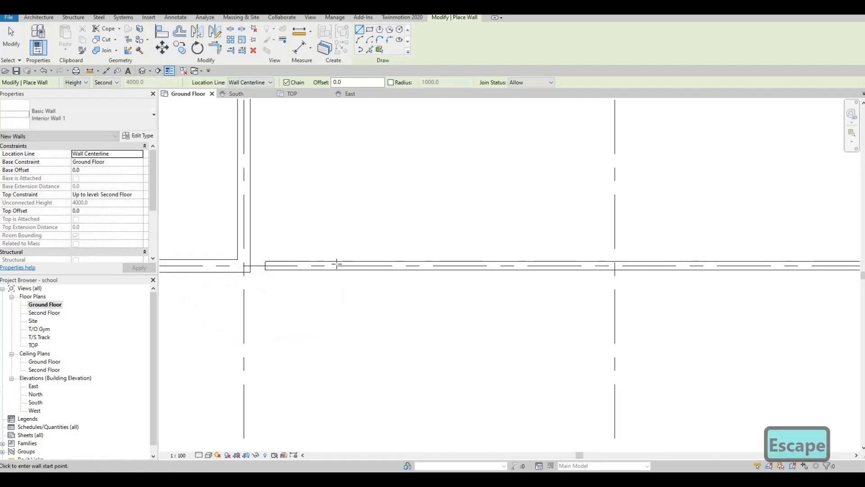
# Step: Align the grid 5 interior wall's face with the adjoining exterior wall's face
pyautogui.scroll(2, 331, 282)
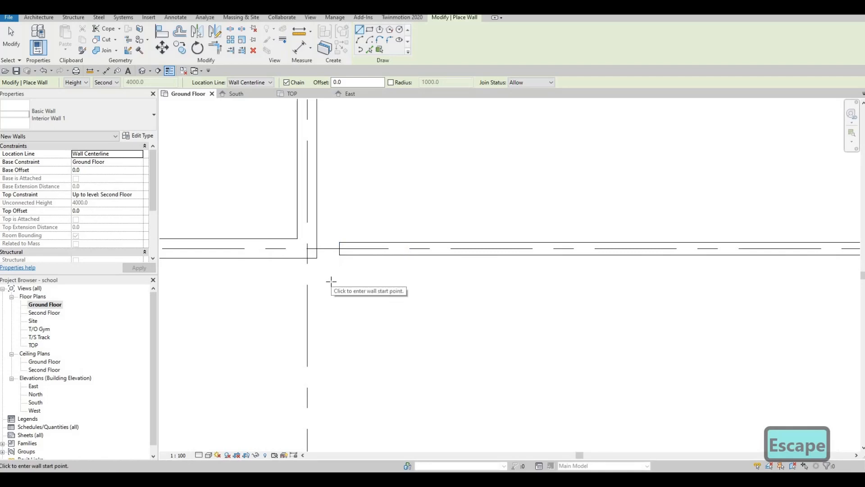
pyautogui.press('a')
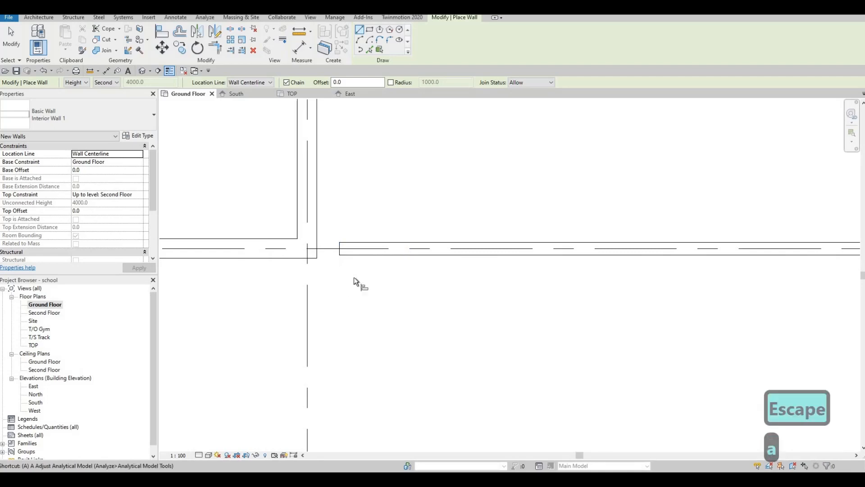
pyautogui.press('l')
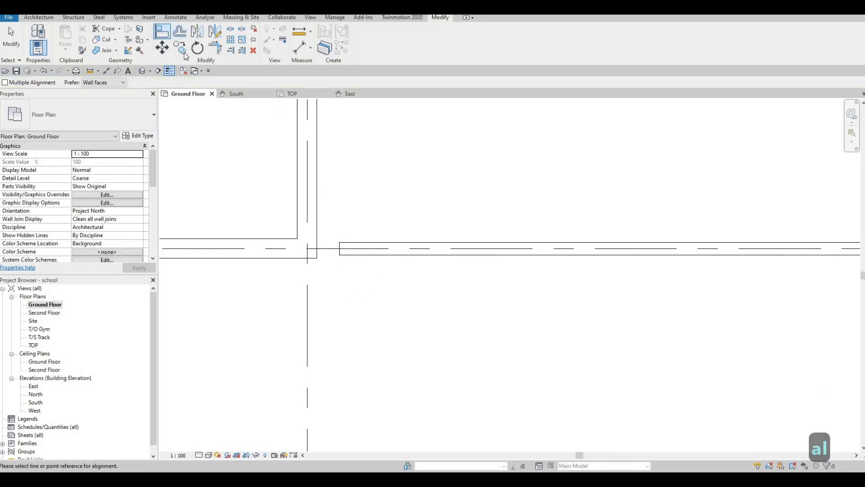
pyautogui.click(304, 258)
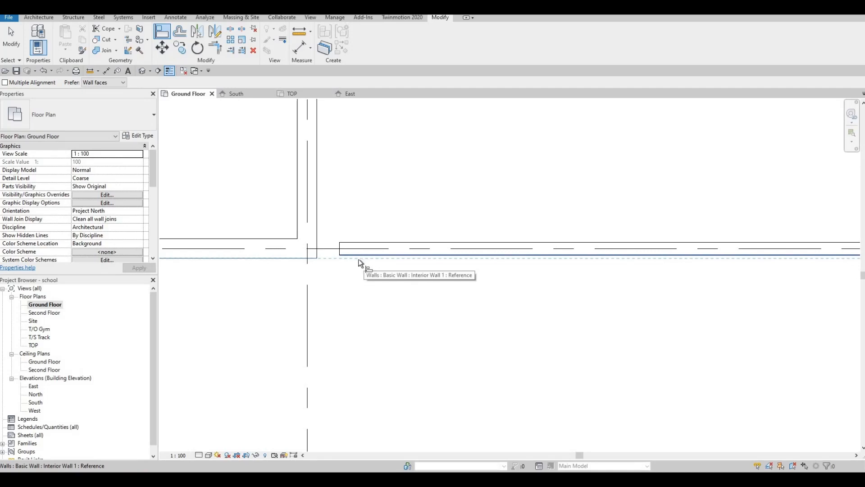
pyautogui.click(356, 258)
pyautogui.press('Escape')
pyautogui.press('Escape')
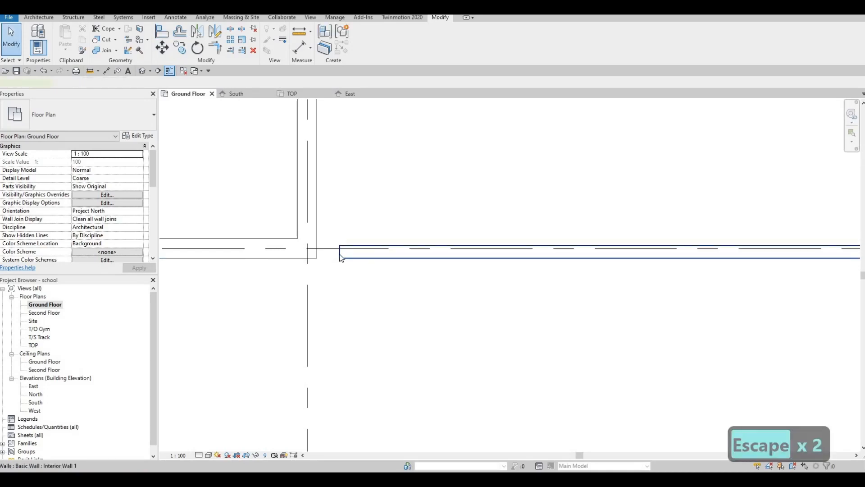
# Step: Extend the grid 5 interior wall's end to meet the exterior wall corner
pyautogui.click(339, 253)
pyautogui.moveTo(334, 251); pyautogui.dragTo(310, 257)
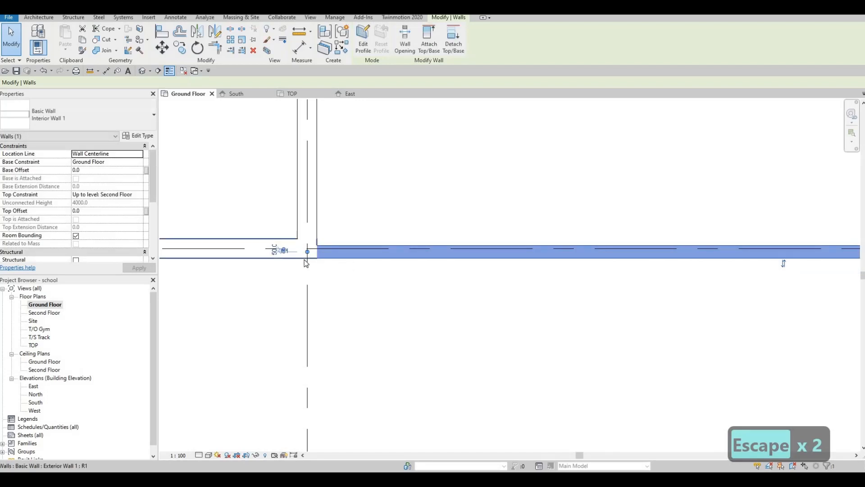
pyautogui.click(342, 261)
pyautogui.scroll(-2, 429, 279)
pyautogui.moveTo(443, 287); pyautogui.dragTo(386, 278, button='middle')
pyautogui.scroll(-5, 385, 279)
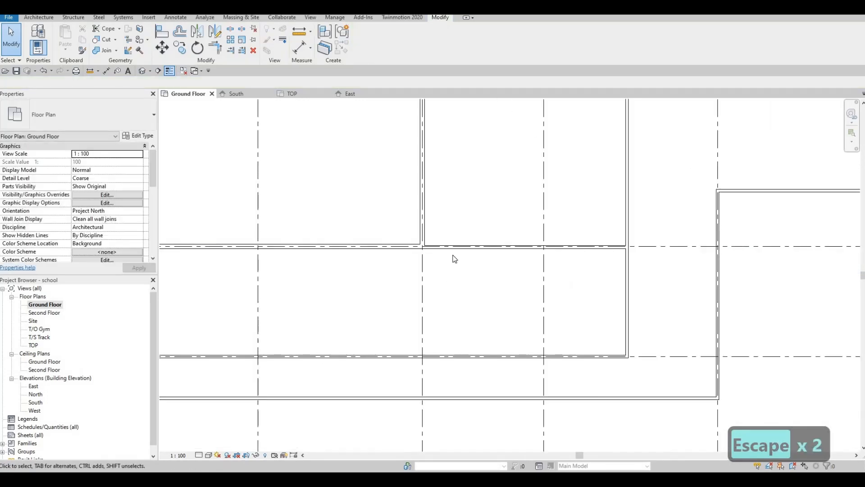
pyautogui.scroll(-3, 465, 276)
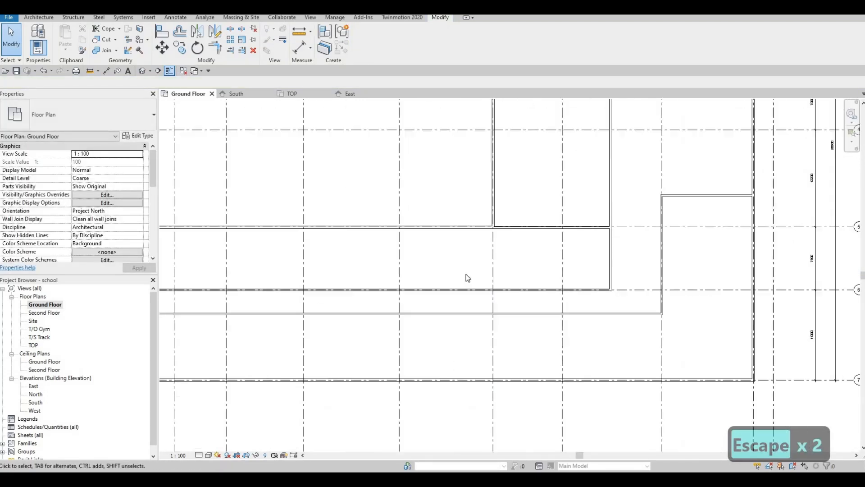
pyautogui.press('F1')
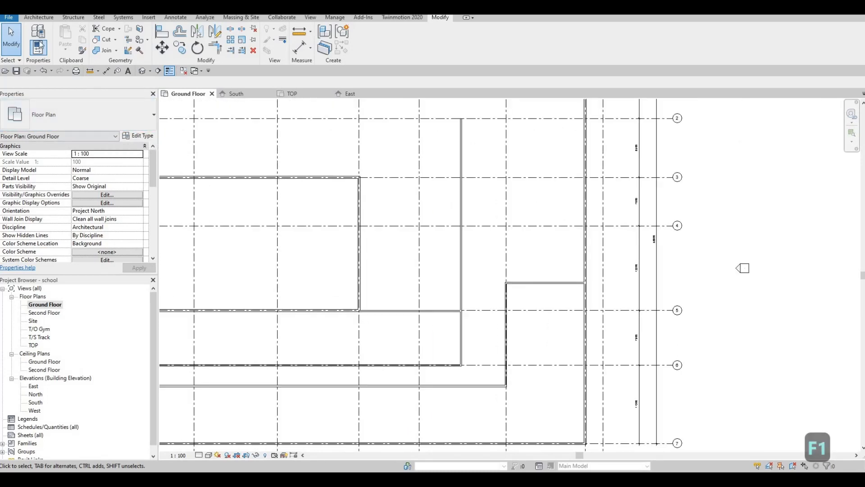
pyautogui.press('Escape')
pyautogui.press('Escape')
# Step: Draw Interior Wall 1 walls along grid 4 from the east exterior wall to grid H, then up grid H to the north exterior wall
pyautogui.click(39, 18)
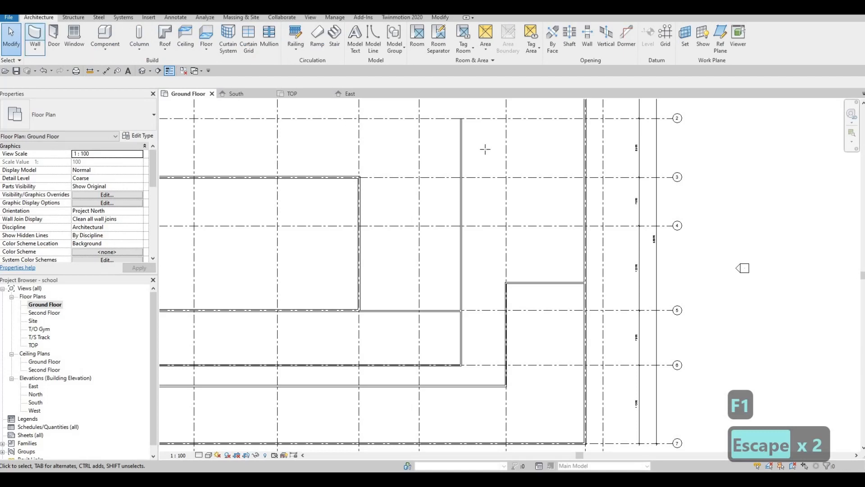
pyautogui.press('w')
pyautogui.press('a')
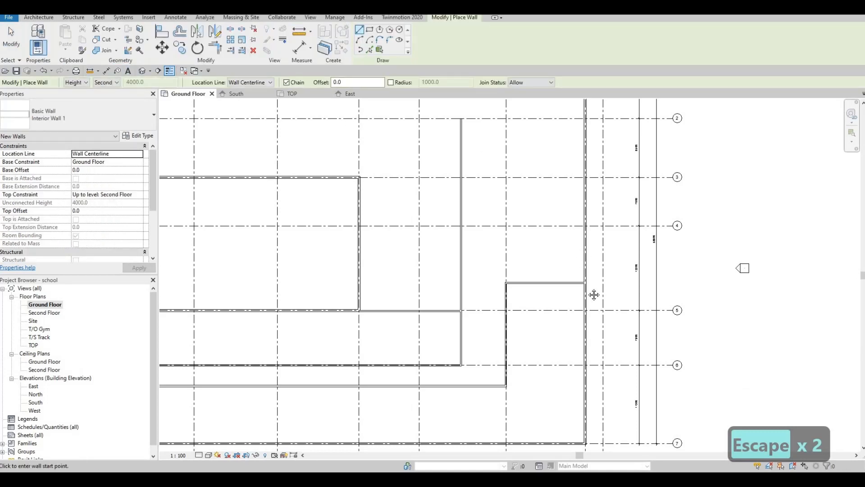
pyautogui.moveTo(594, 295); pyautogui.dragTo(617, 381, button='middle')
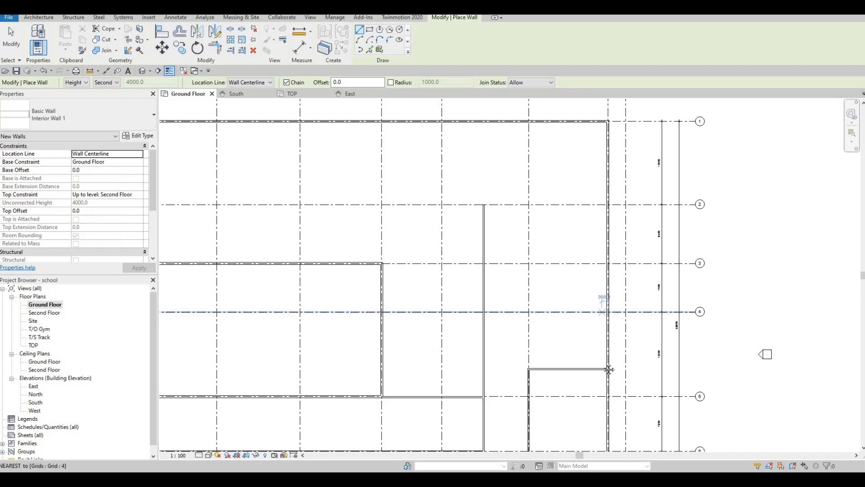
pyautogui.moveTo(604, 311); pyautogui.dragTo(605, 333, button='middle')
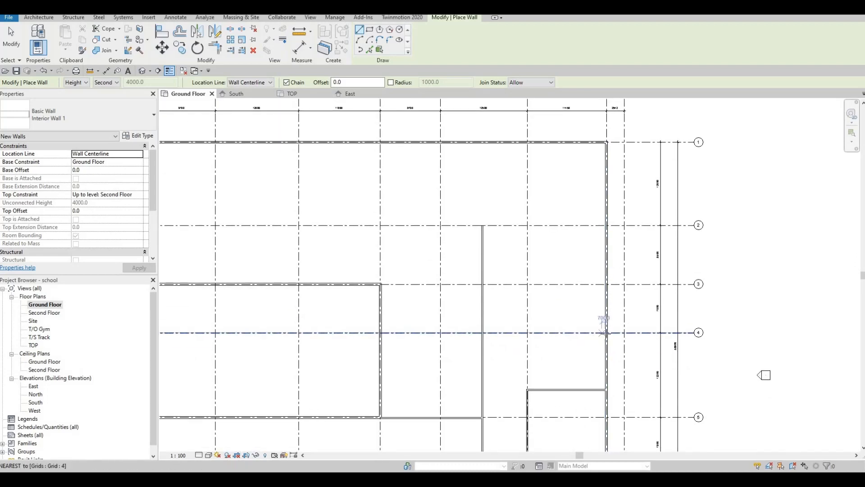
pyautogui.click(606, 332)
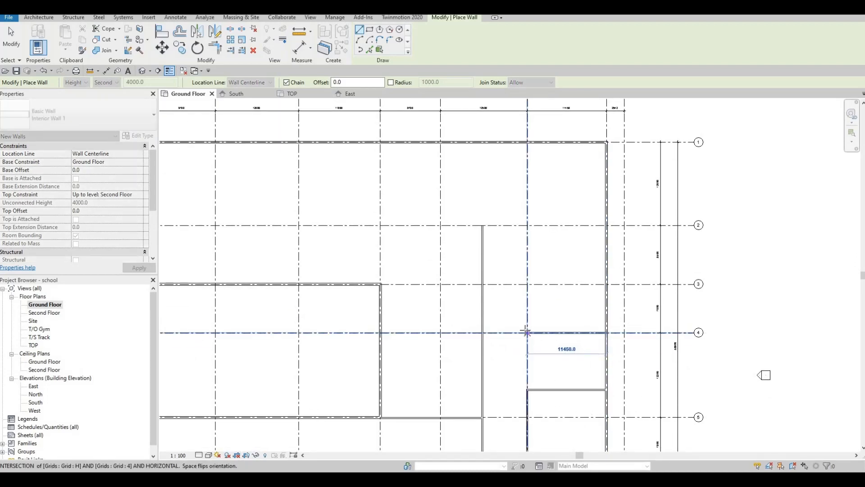
pyautogui.moveTo(527, 333); pyautogui.dragTo(530, 381, button='middle')
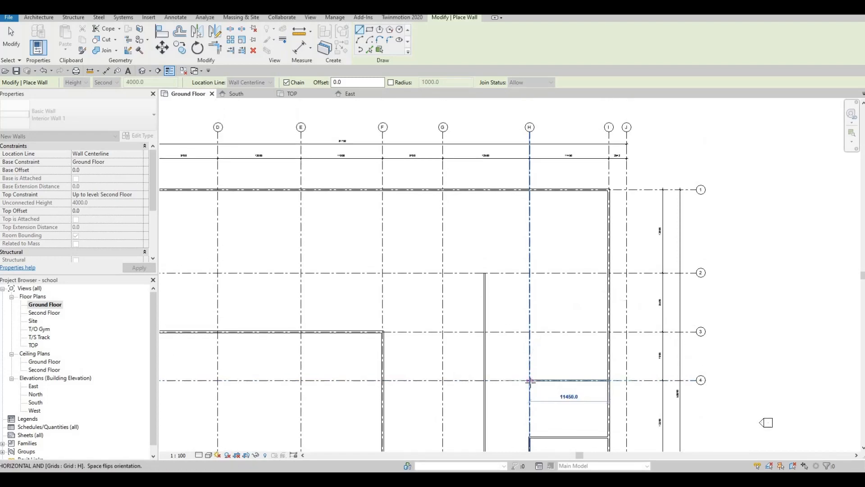
pyautogui.click(530, 381)
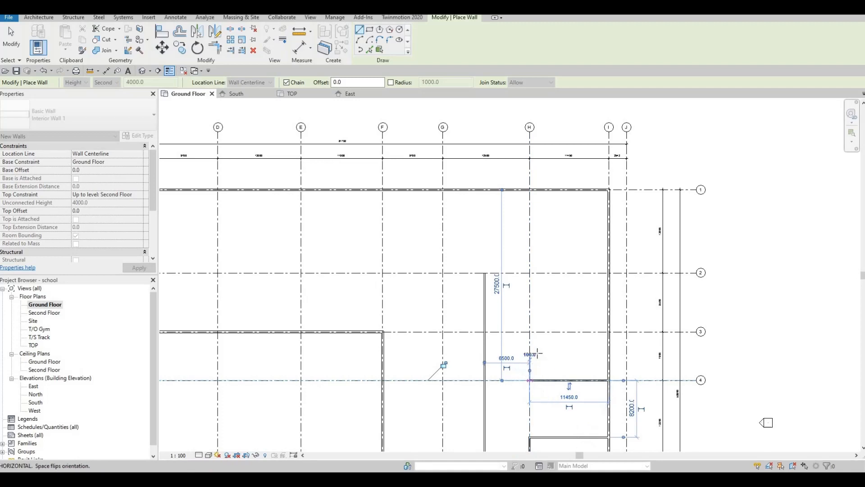
pyautogui.click(530, 189)
pyautogui.press('Escape')
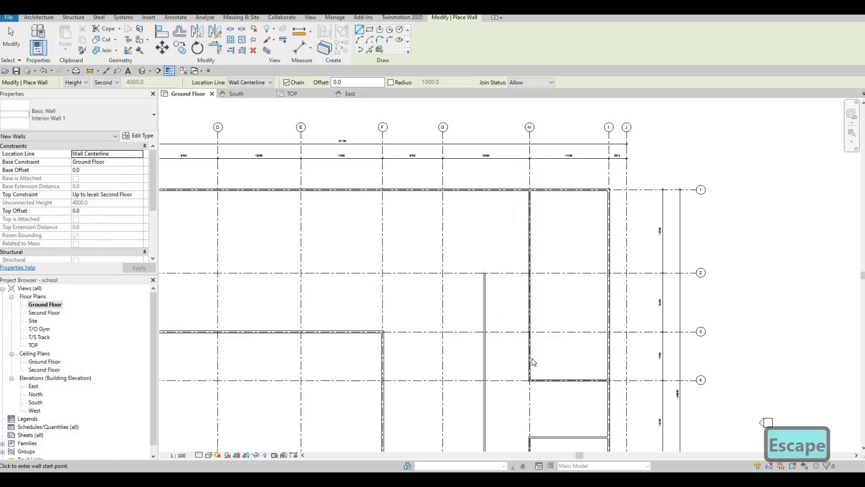
pyautogui.press('Escape')
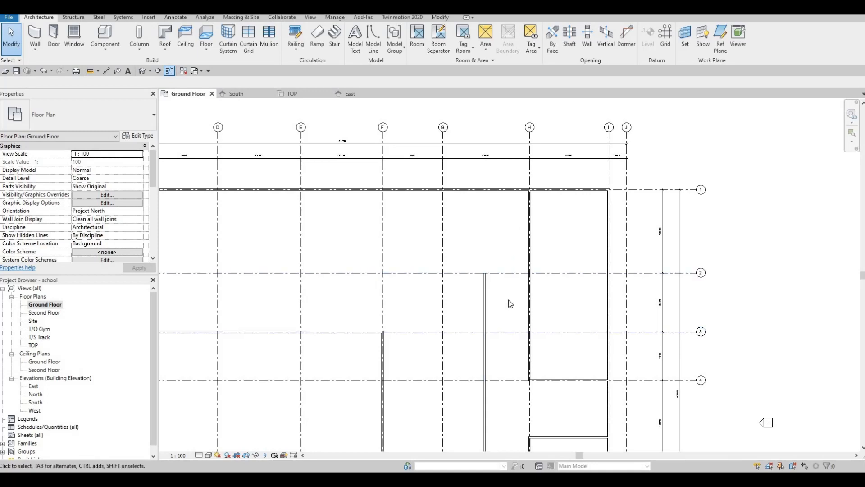
# Step: Draw a wall along grid 2 from the end of the existing vertical interior wall west to the exterior wall at grid C
pyautogui.moveTo(560, 263); pyautogui.dragTo(682, 215, button='middle')
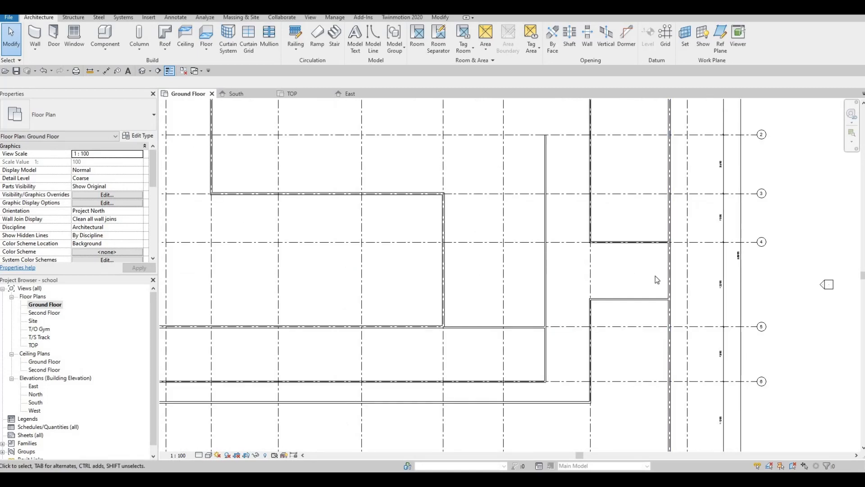
pyautogui.scroll(-3, 644, 252)
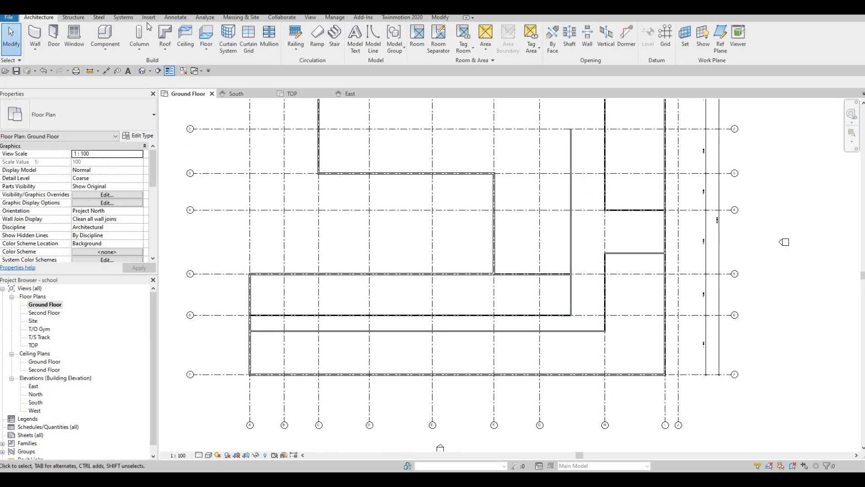
pyautogui.press('F1')
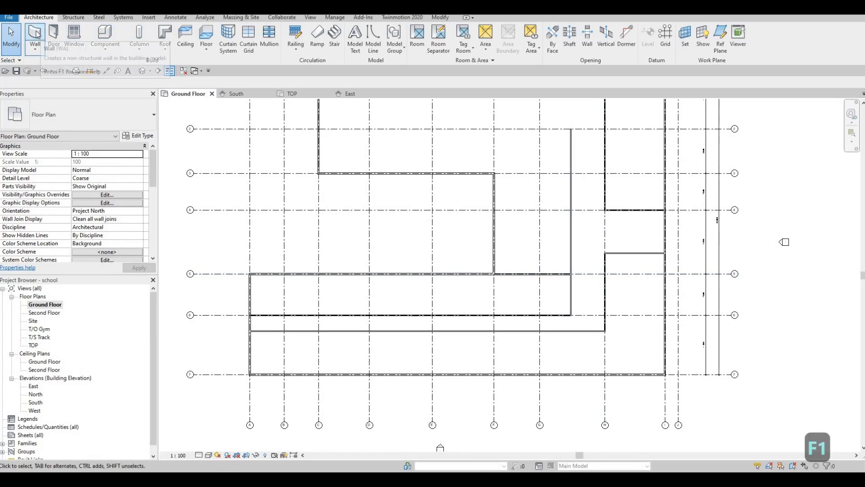
pyautogui.press('w')
pyautogui.press('a')
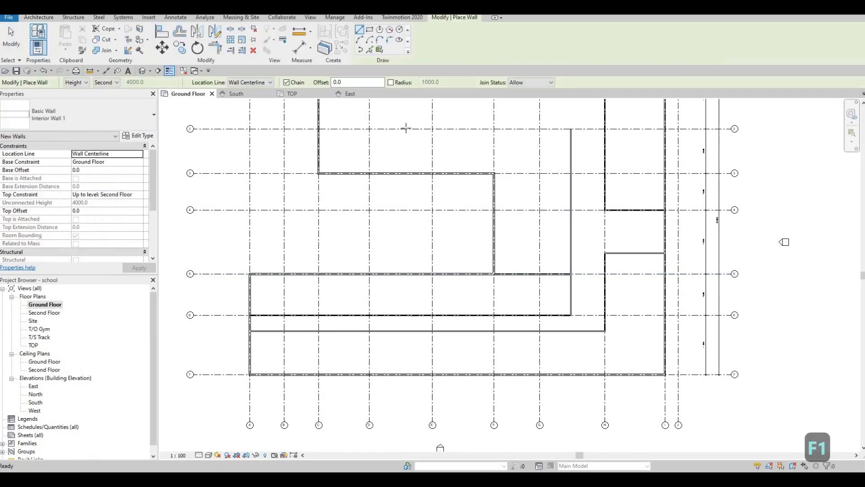
pyautogui.click(571, 129)
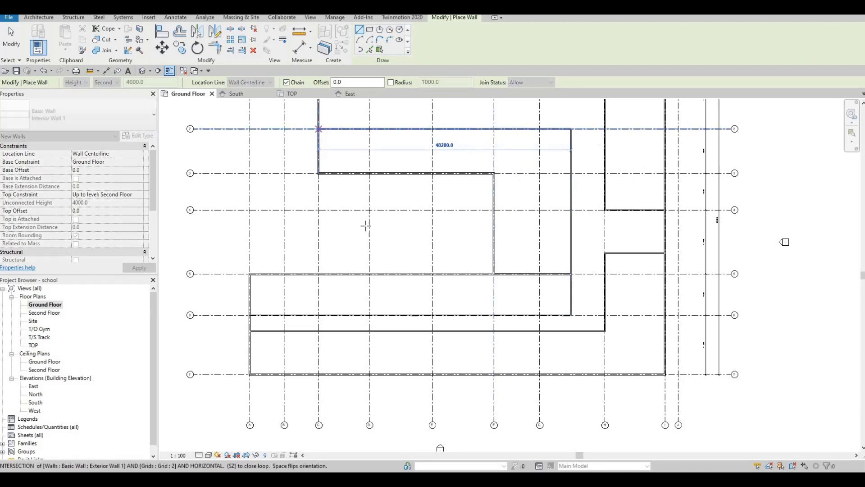
pyautogui.scroll(3, 337, 212)
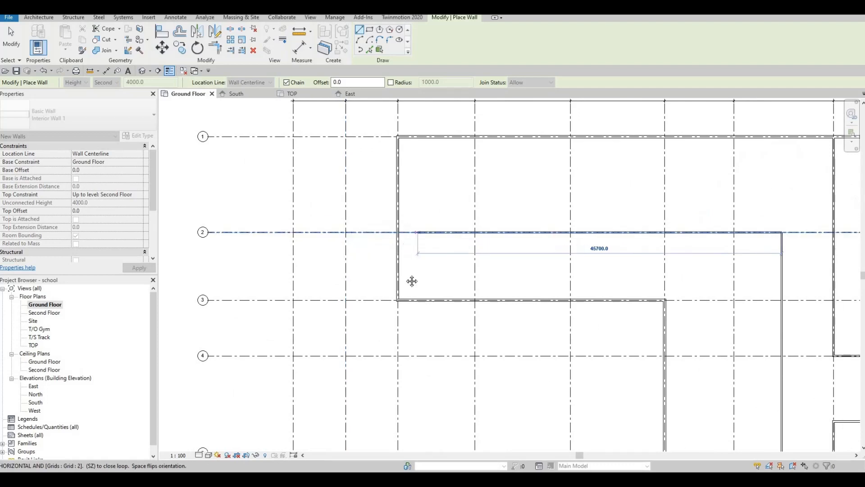
pyautogui.scroll(-4, 408, 280)
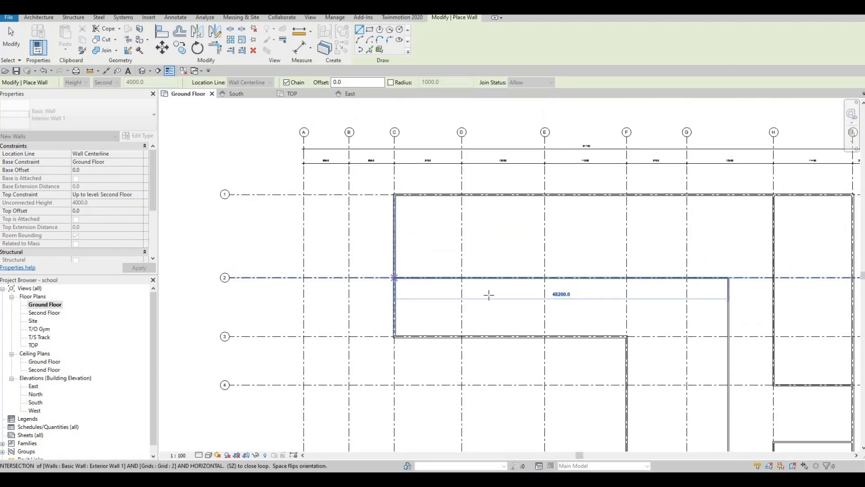
pyautogui.click(394, 278)
pyautogui.moveTo(578, 290); pyautogui.dragTo(548, 195, button='middle')
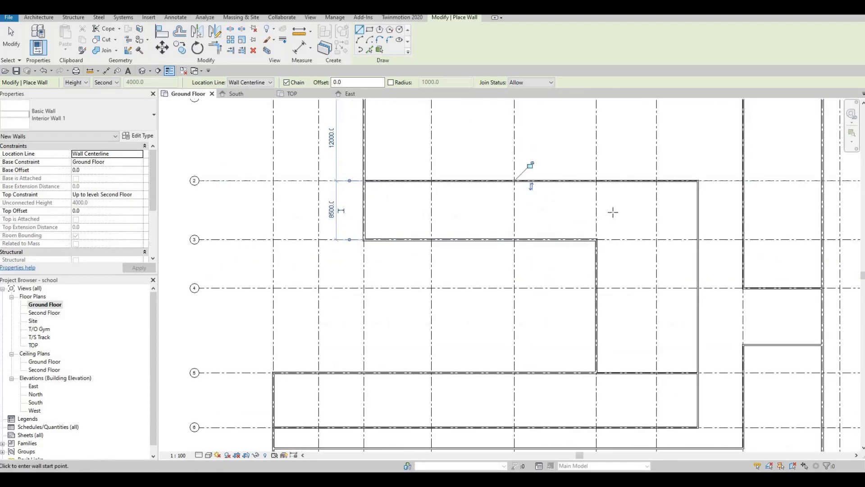
pyautogui.press('Escape')
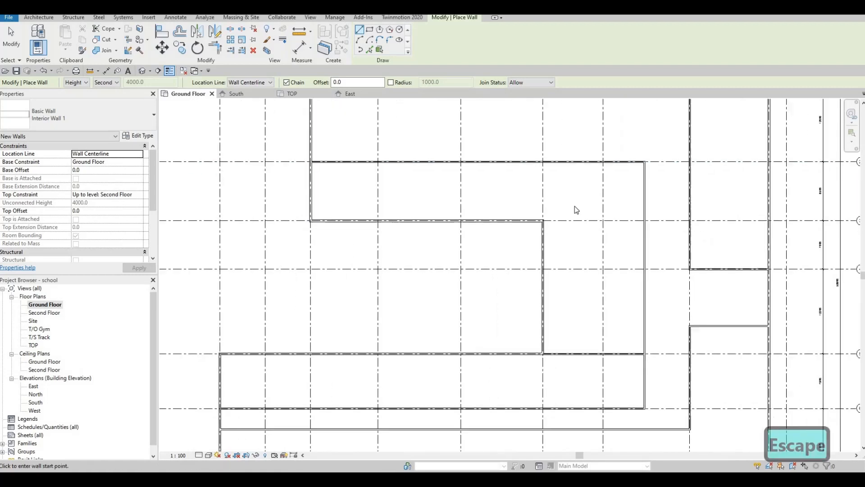
pyautogui.press('Escape')
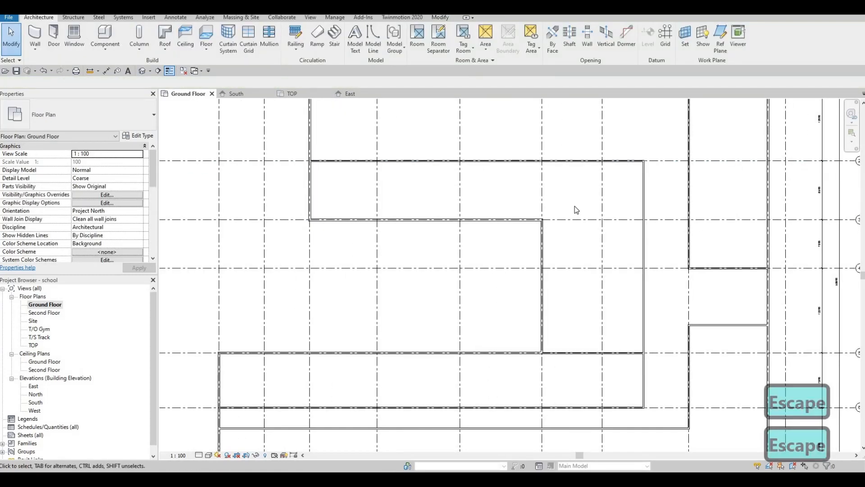
# Step: Draw a wall along grid E from the north exterior wall down to the wall on grid 3
pyautogui.press('F1')
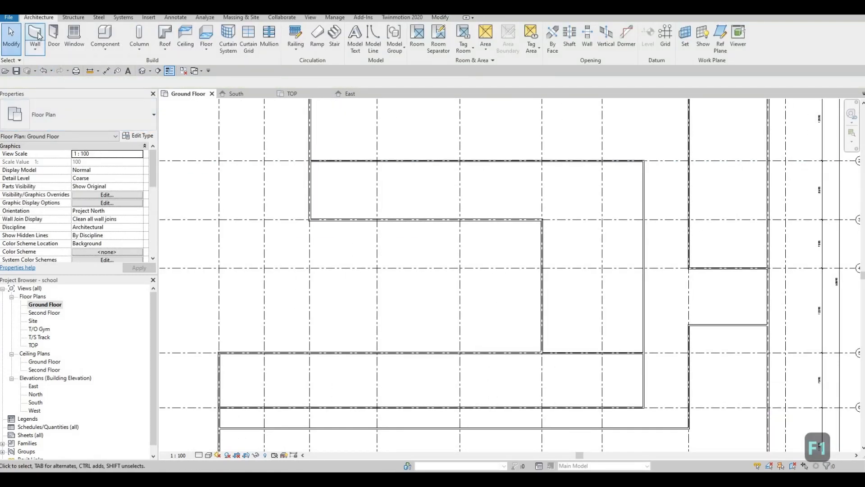
pyautogui.press('w')
pyautogui.press('a')
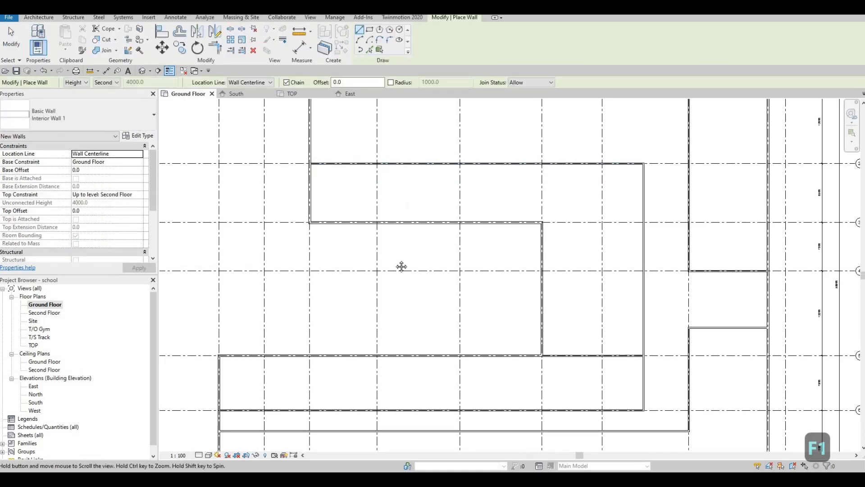
pyautogui.moveTo(406, 200); pyautogui.dragTo(400, 303, button='middle')
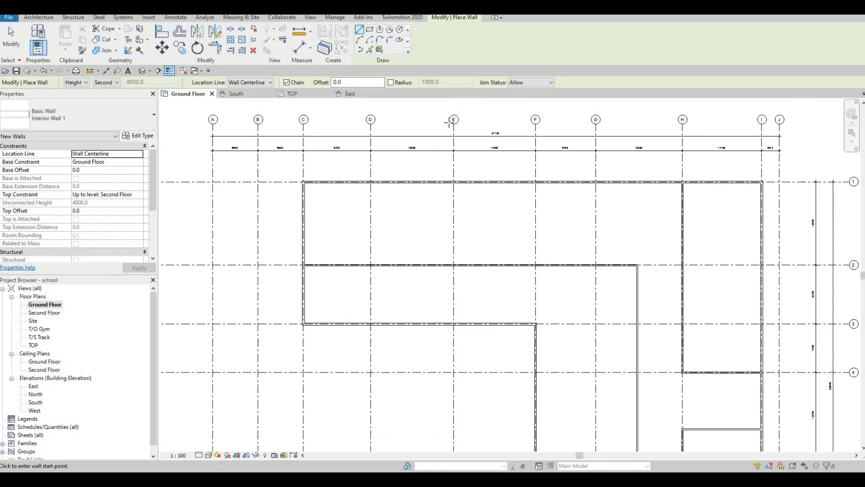
pyautogui.click(454, 182)
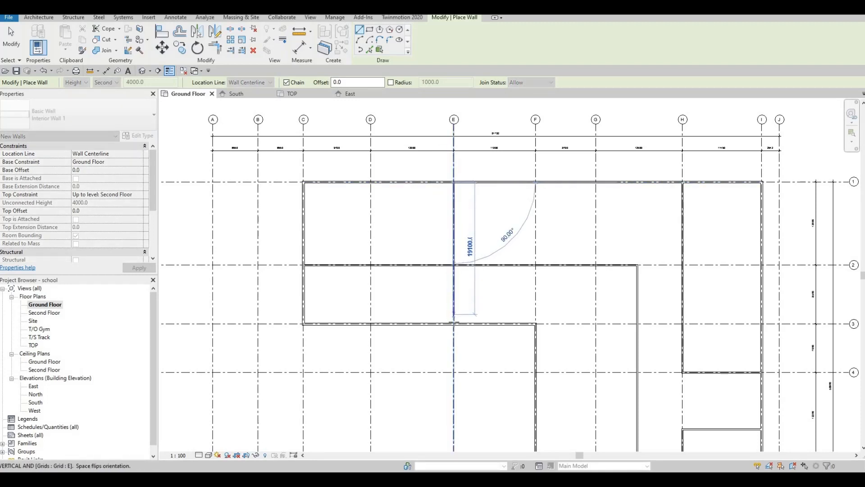
pyautogui.click(454, 324)
pyautogui.press('Escape')
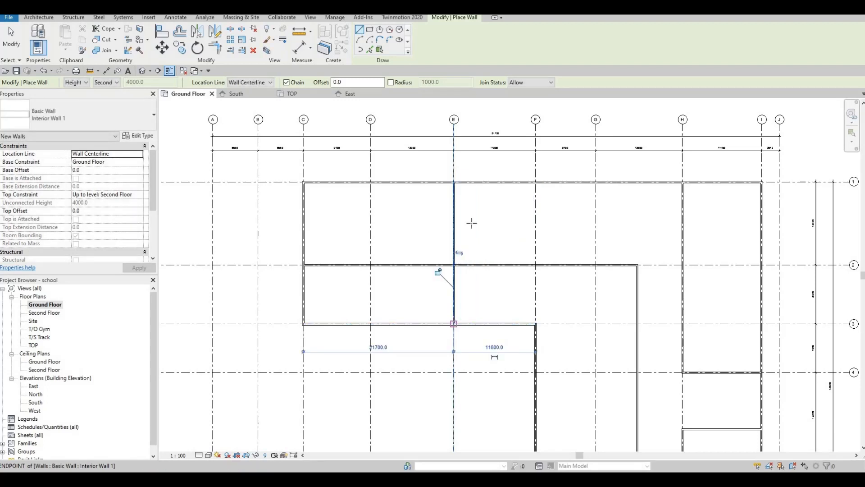
pyautogui.moveTo(459, 273); pyautogui.dragTo(507, 278, button='middle')
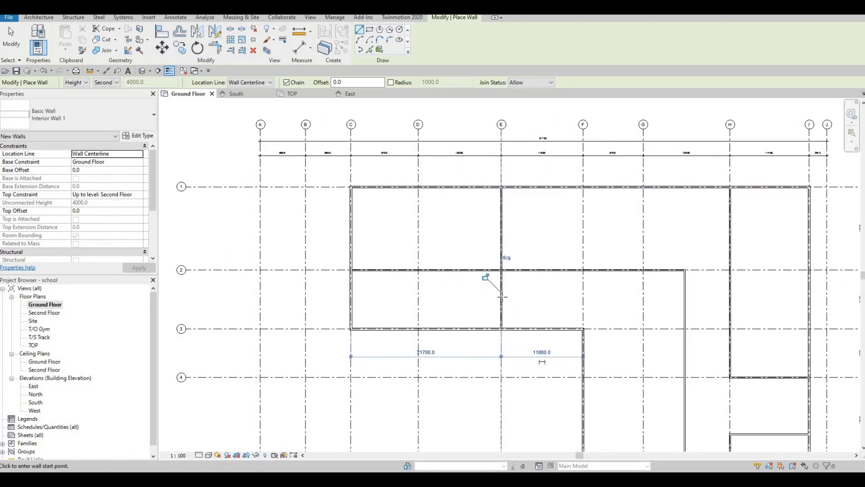
pyautogui.moveTo(500, 314); pyautogui.dragTo(501, 294, button='middle')
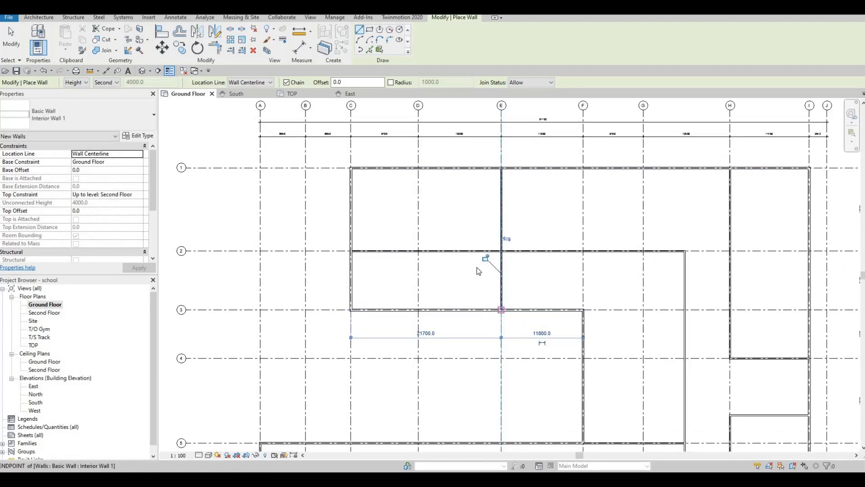
pyautogui.press('Escape')
pyautogui.press('Escape')
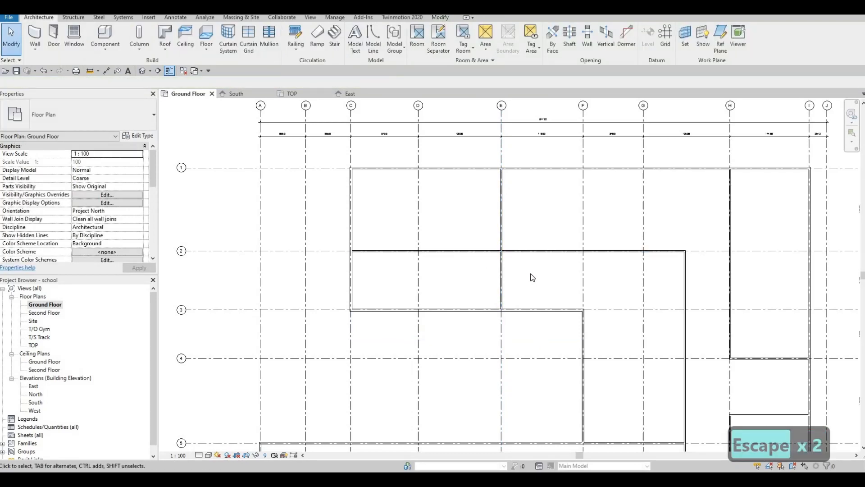
pyautogui.moveTo(530, 271); pyautogui.dragTo(462, 231)
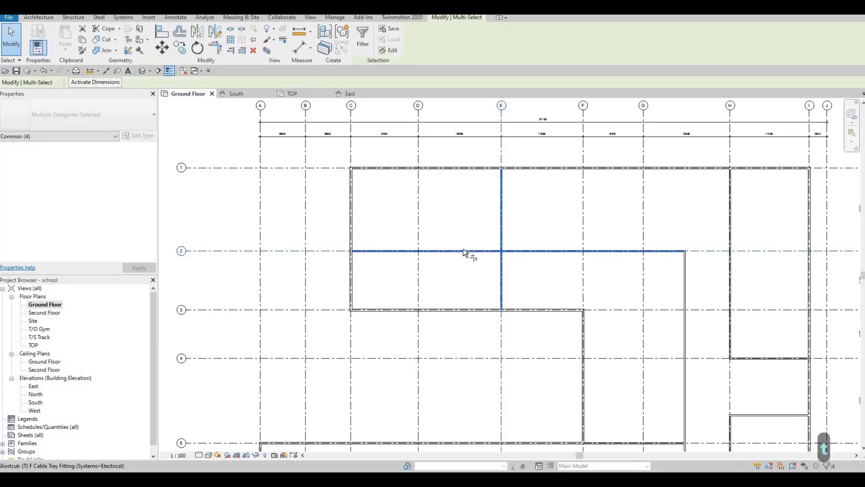
pyautogui.press('Escape')
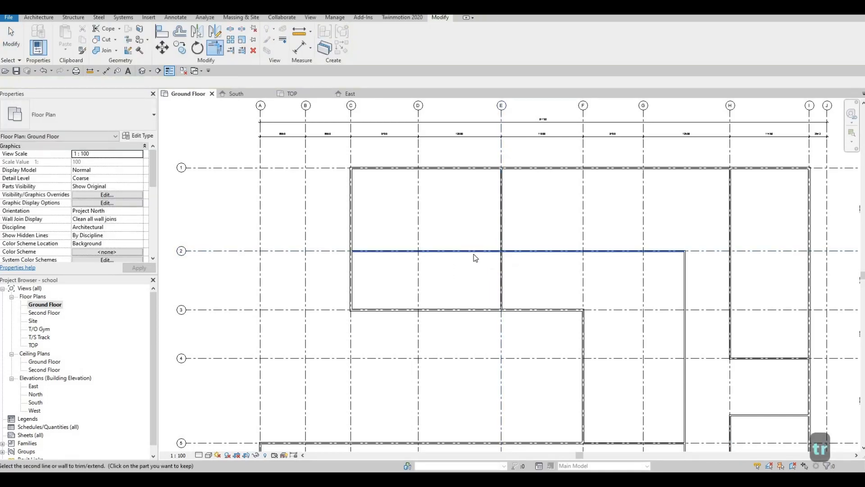
pyautogui.press('Escape')
pyautogui.press('Escape')
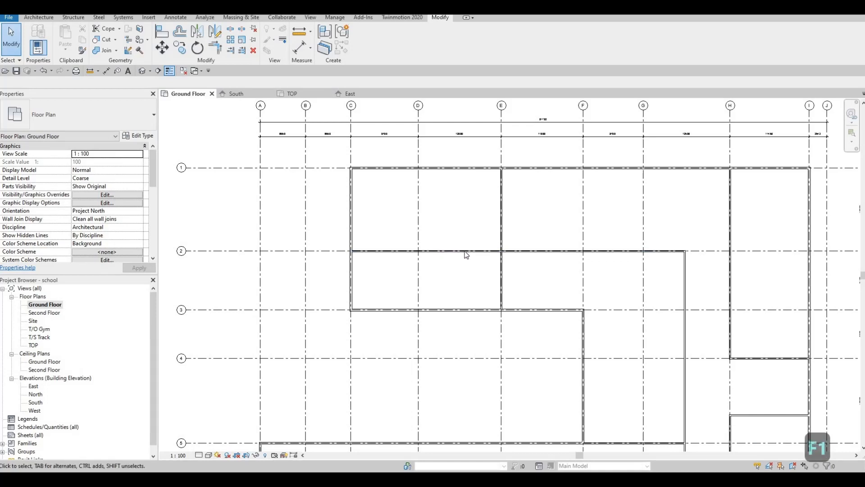
pyautogui.press('Escape')
pyautogui.press('Escape')
pyautogui.press('Escape')
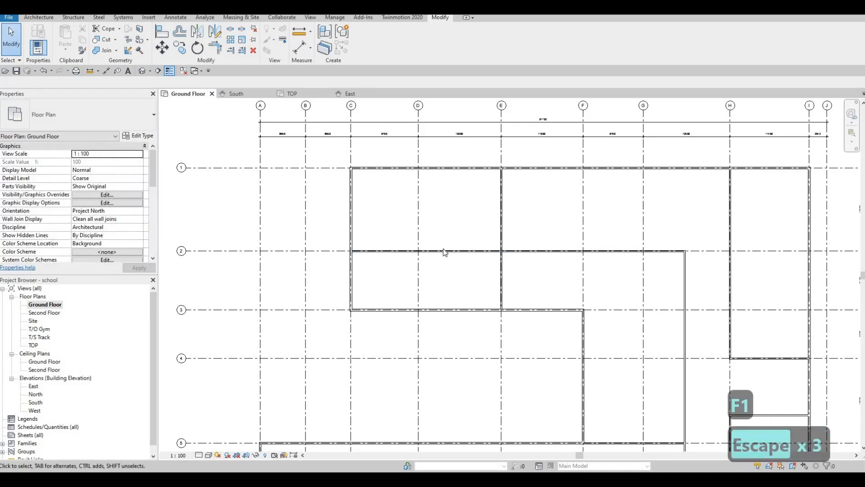
# Step: Shorten the grid 2 interior wall so its west end stops at the grid E wall
pyautogui.click(354, 252)
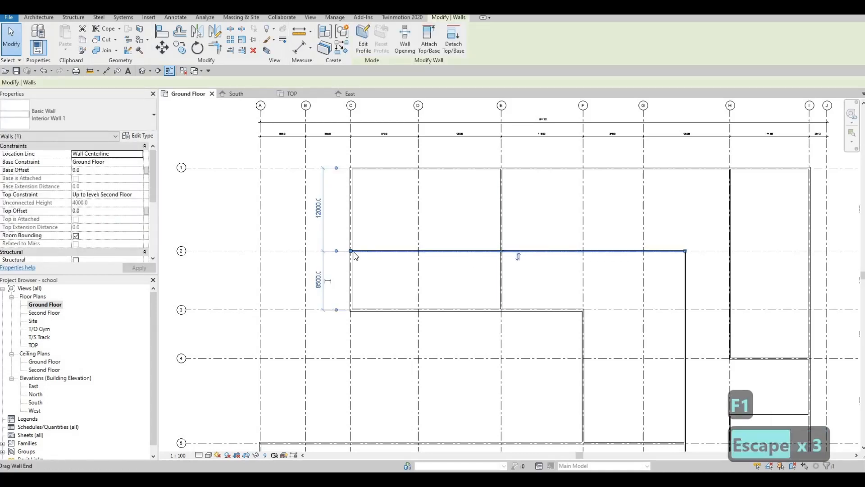
pyautogui.moveTo(352, 251); pyautogui.dragTo(512, 270)
pyautogui.moveTo(511, 269)
pyautogui.mouseDown(button='middle')
pyautogui.moveTo(504, 256)
pyautogui.moveTo(467, 250)
pyautogui.mouseUp(button='middle')
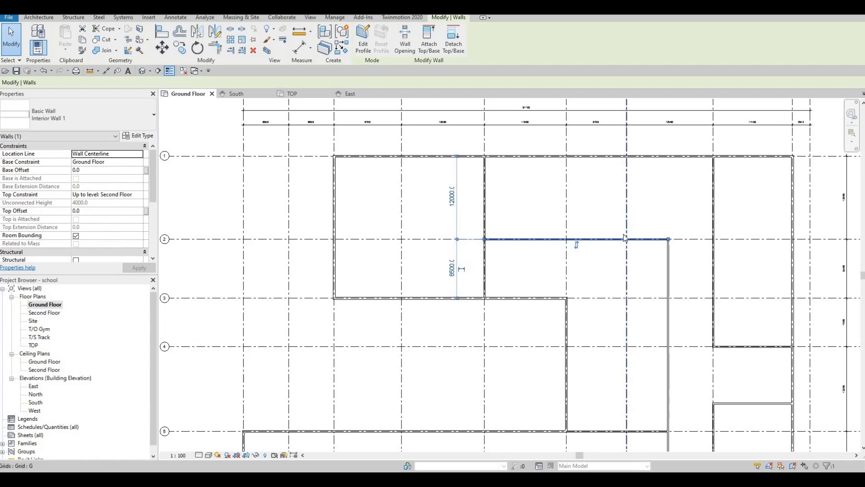
pyautogui.scroll(-5, 623, 234)
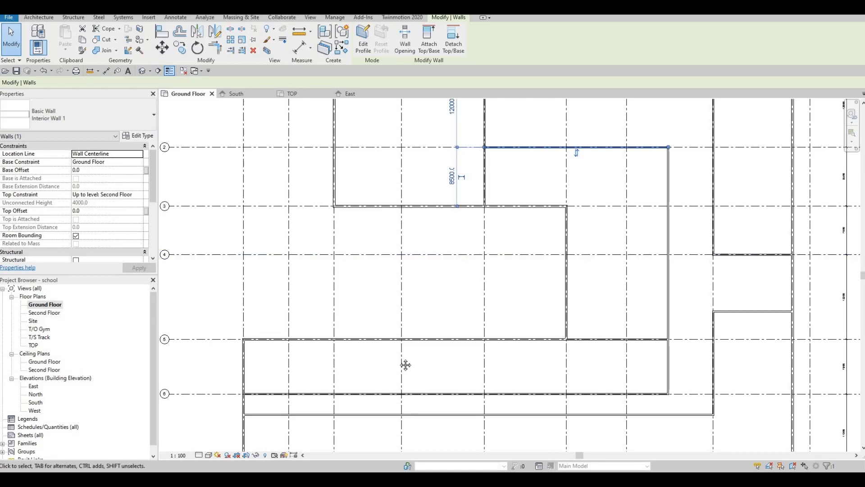
pyautogui.moveTo(405, 228); pyautogui.dragTo(456, 323, button='middle')
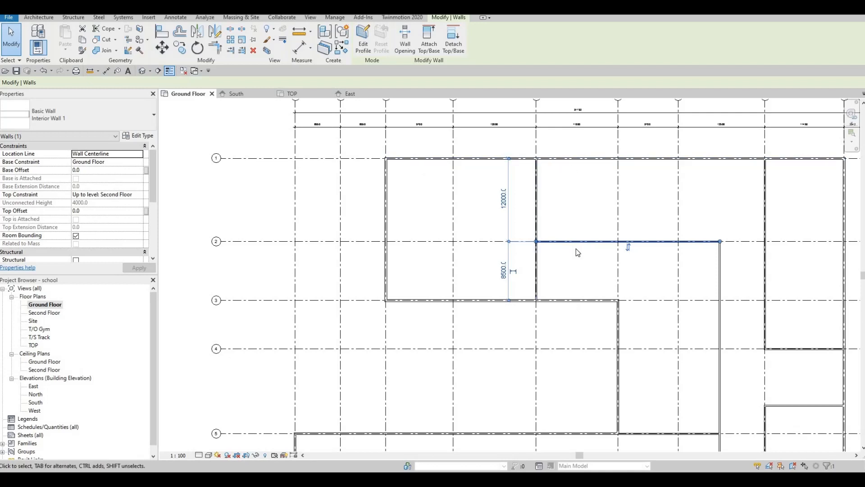
# Step: Review the ground floor plan's existing interior wall layout around grids C to J
pyautogui.scroll(-2, 520, 224)
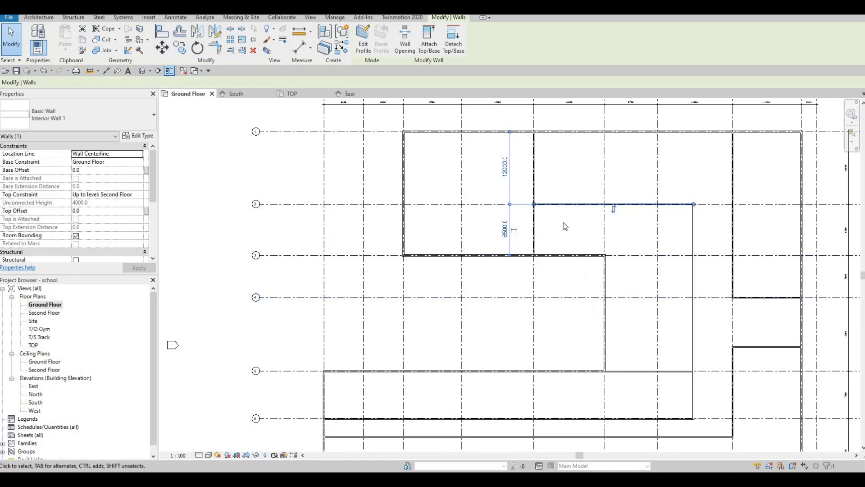
pyautogui.scroll(-2, 431, 343)
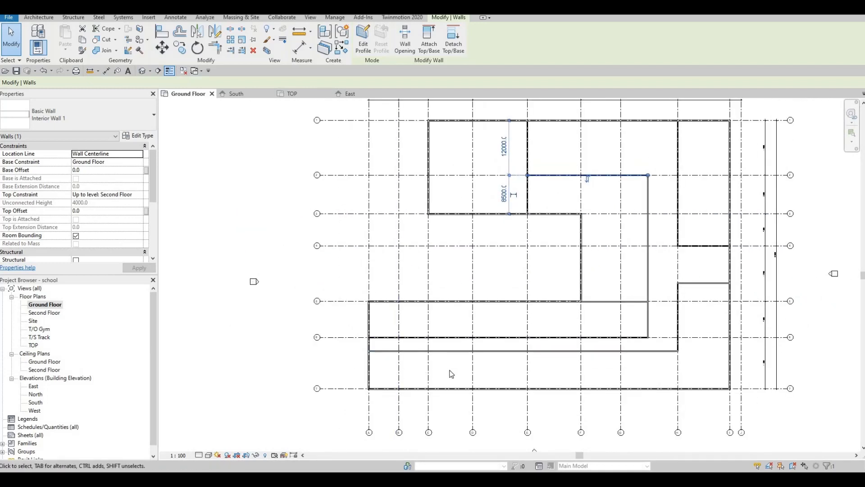
pyautogui.moveTo(457, 361); pyautogui.dragTo(468, 327, button='middle')
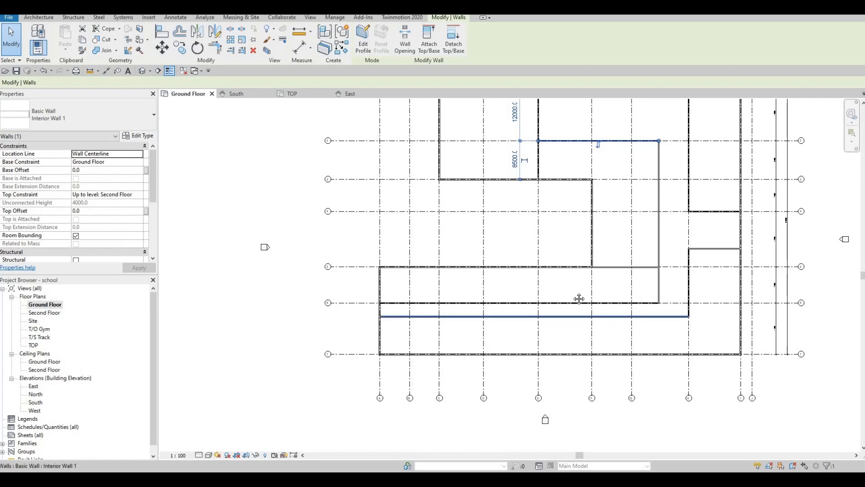
pyautogui.moveTo(687, 325); pyautogui.dragTo(588, 344, button='middle')
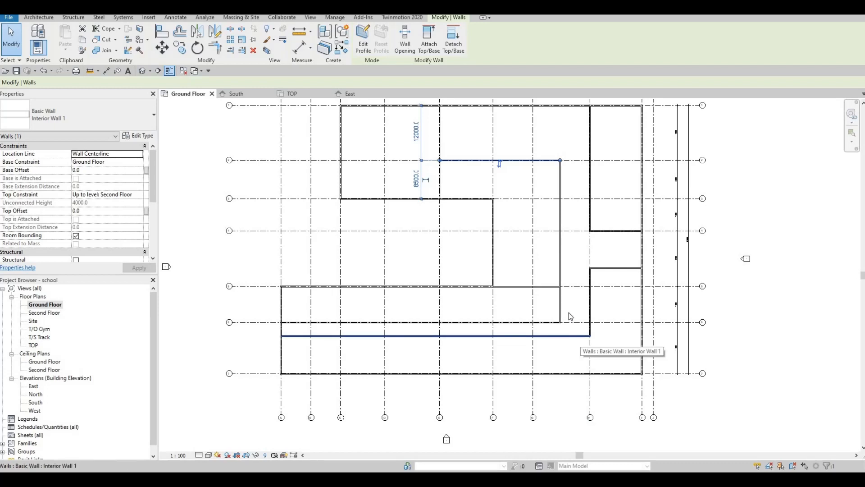
pyautogui.moveTo(571, 322); pyautogui.dragTo(573, 382, button='middle')
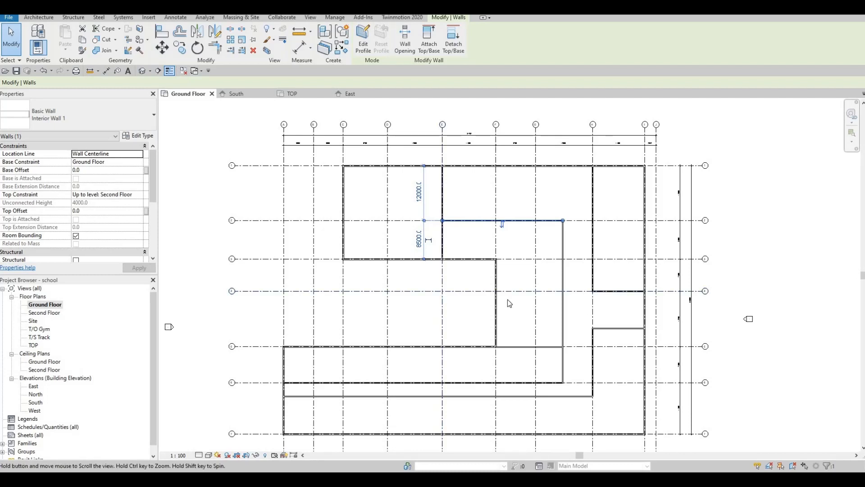
pyautogui.scroll(2, 507, 299)
pyautogui.press('Escape')
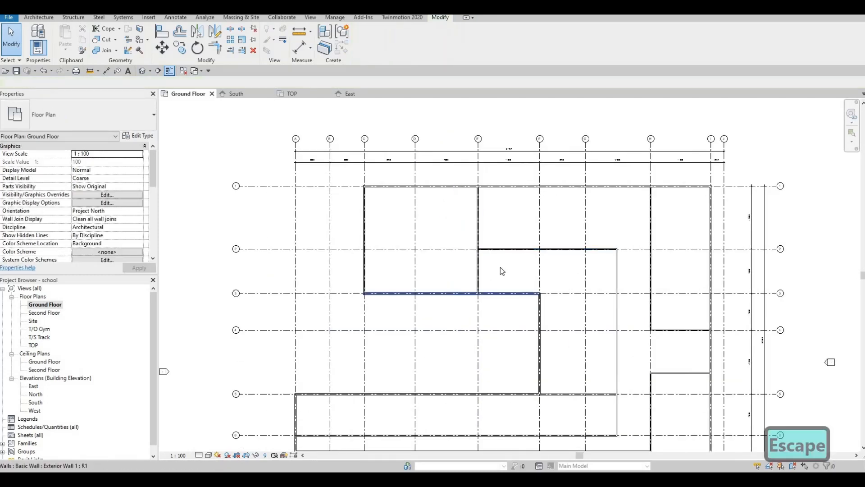
pyautogui.moveTo(500, 266); pyautogui.dragTo(483, 229, button='middle')
pyautogui.moveTo(479, 287); pyautogui.dragTo(496, 277, button='middle')
pyautogui.moveTo(526, 196); pyautogui.dragTo(527, 227, button='middle')
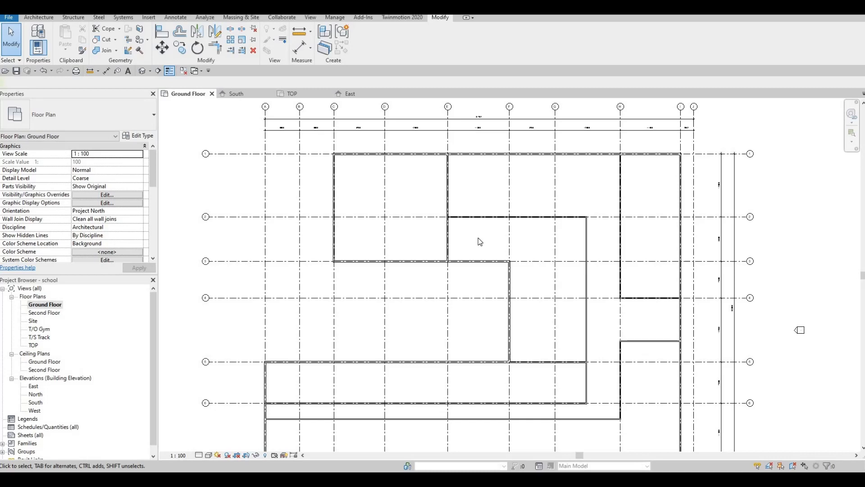
pyautogui.moveTo(488, 239); pyautogui.dragTo(479, 257, button='middle')
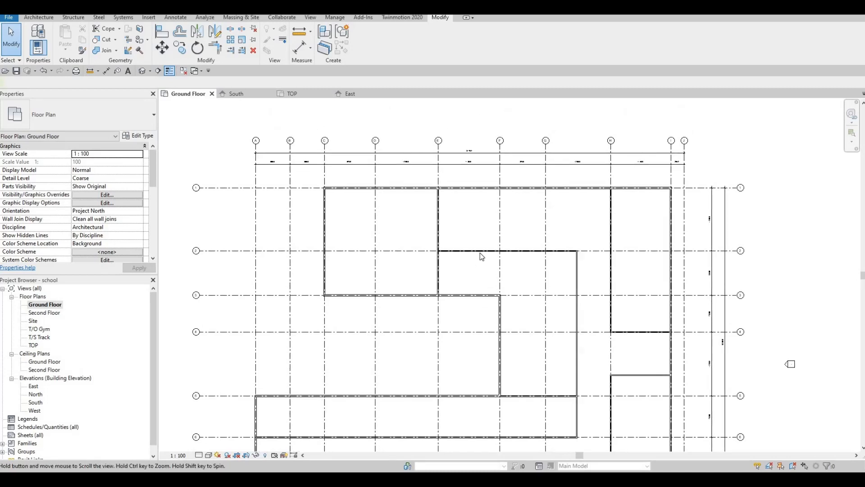
pyautogui.scroll(1, 452, 266)
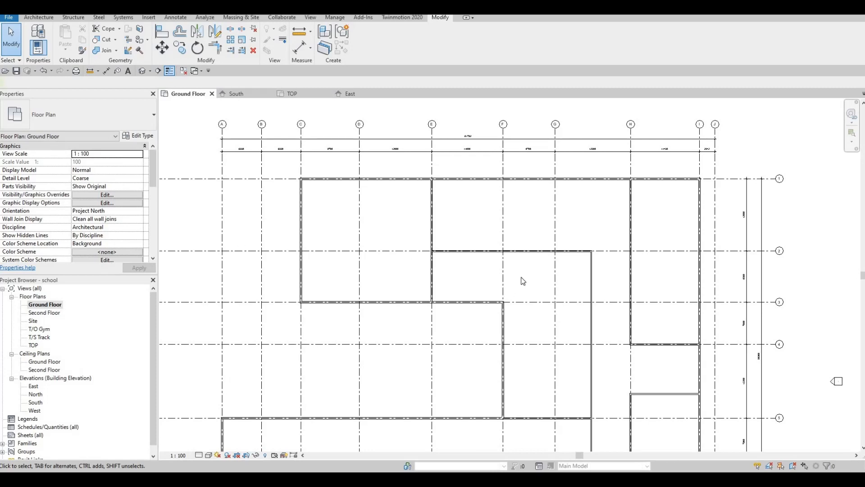
pyautogui.scroll(1, 512, 283)
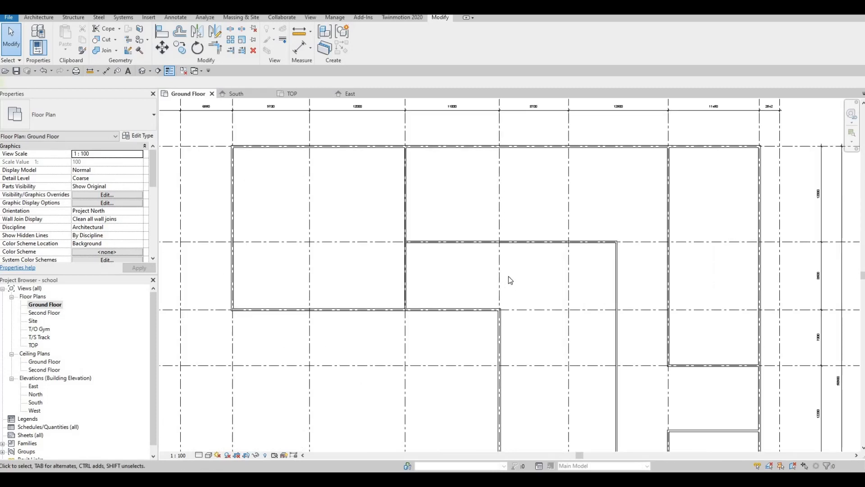
pyautogui.press('F1')
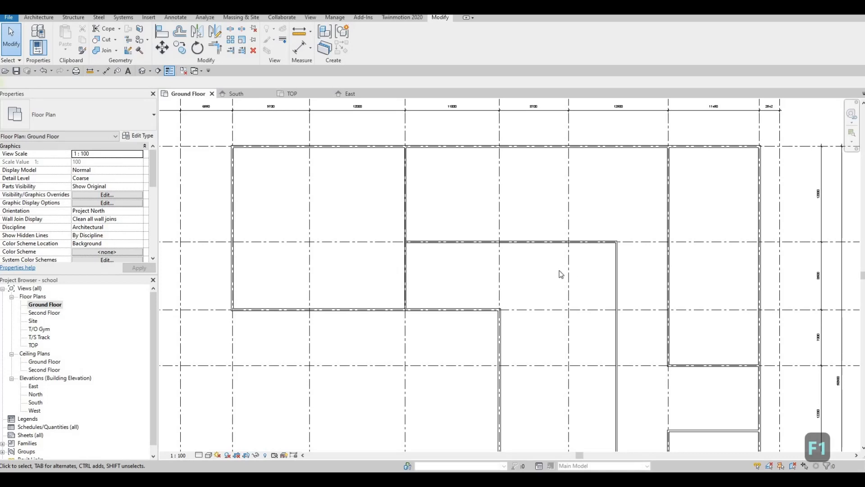
pyautogui.moveTo(568, 272); pyautogui.dragTo(568, 273, button='middle')
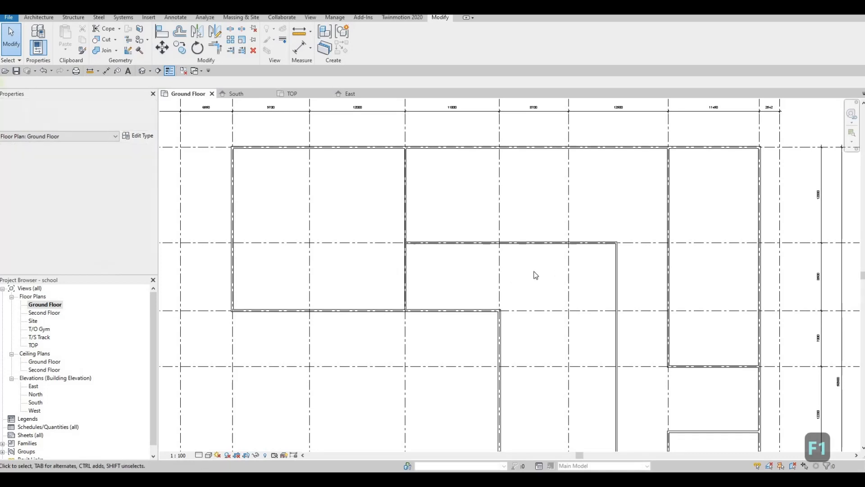
pyautogui.moveTo(509, 267); pyautogui.dragTo(423, 280, button='middle')
pyautogui.moveTo(367, 264); pyautogui.dragTo(393, 255, button='middle')
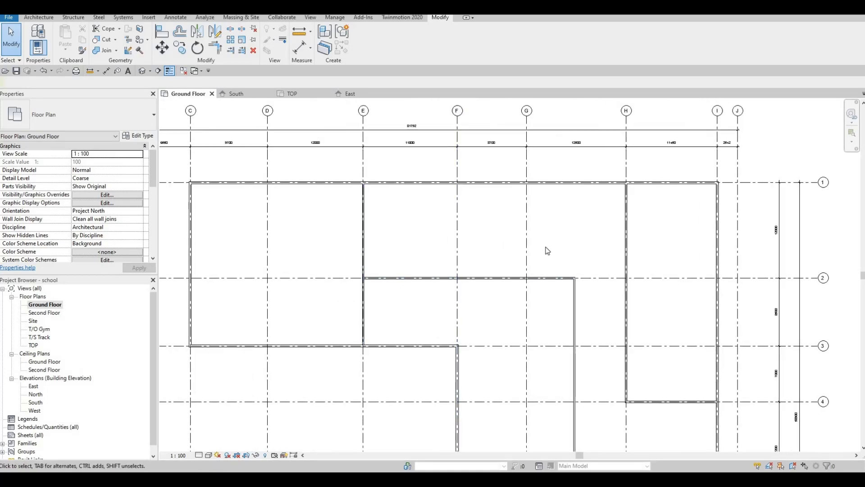
pyautogui.press('Escape')
pyautogui.press('F1')
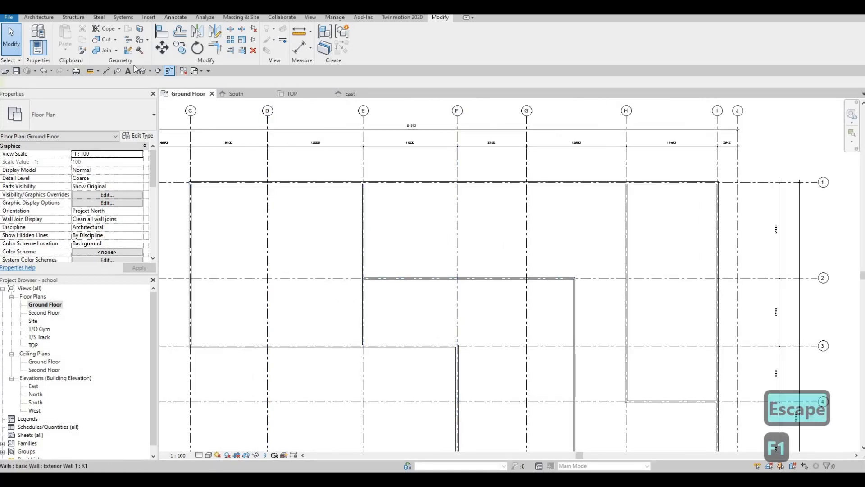
# Step: Draw a horizontal Interior Wall 1 wall between grids 1 and 2, running east from the grid E wall about 29600 mm
pyautogui.click(39, 18)
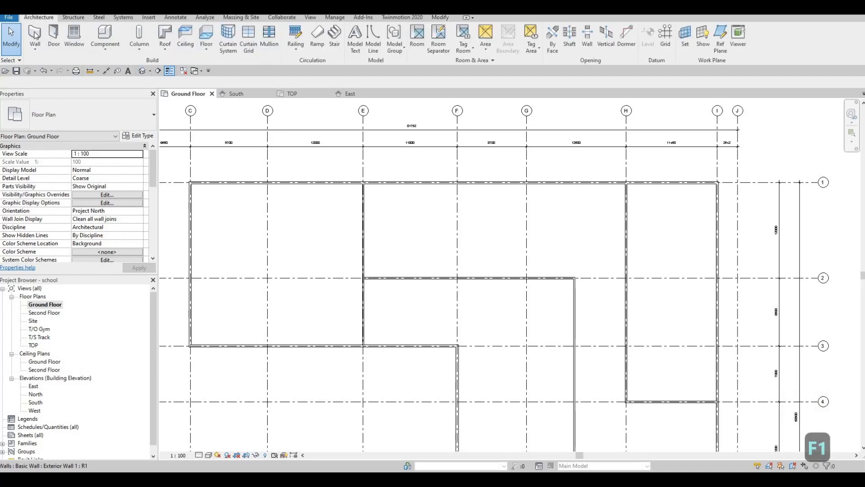
pyautogui.click(34, 35)
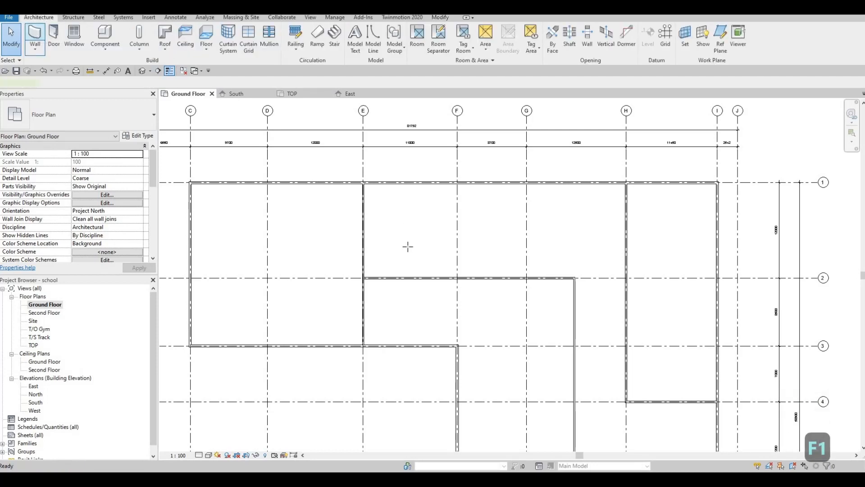
pyautogui.scroll(1, 399, 249)
pyautogui.scroll(2, 347, 251)
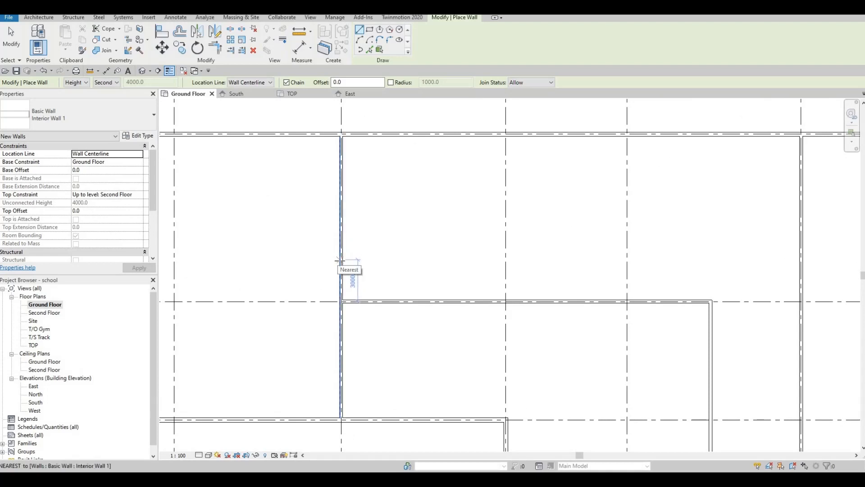
pyautogui.click(340, 261)
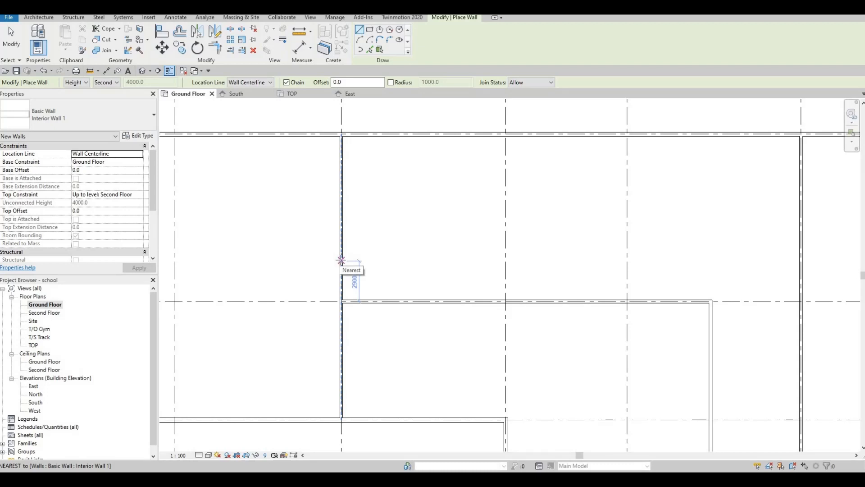
pyautogui.click(341, 260)
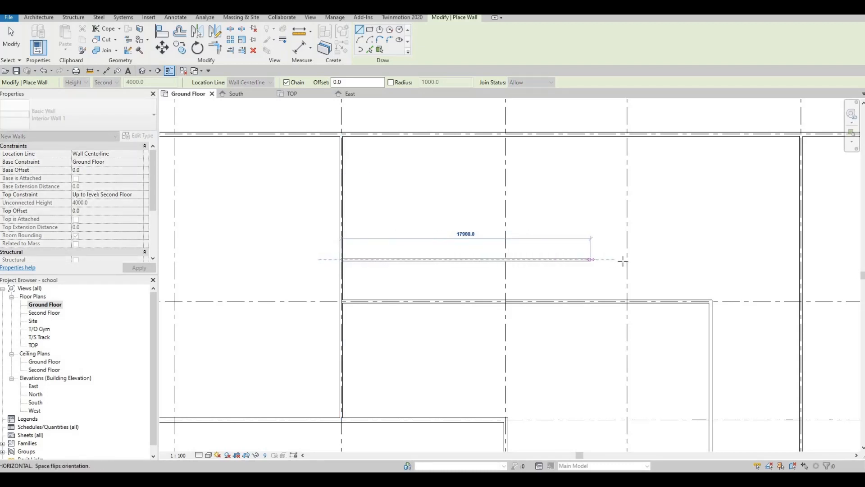
pyautogui.moveTo(653, 253); pyautogui.dragTo(604, 245, button='middle')
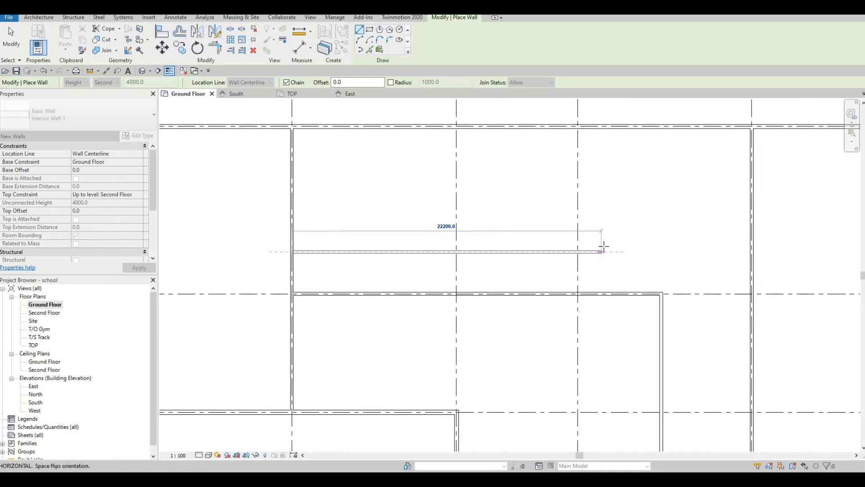
pyautogui.moveTo(672, 256); pyautogui.dragTo(616, 260, button='middle')
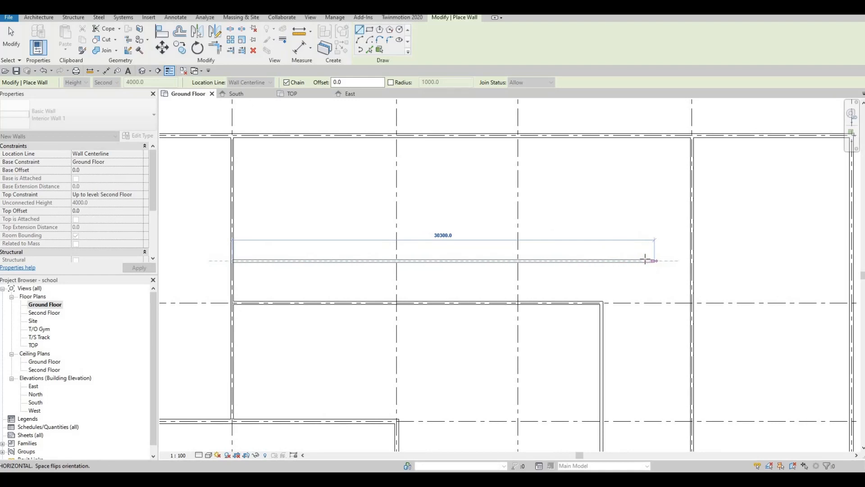
pyautogui.click(644, 260)
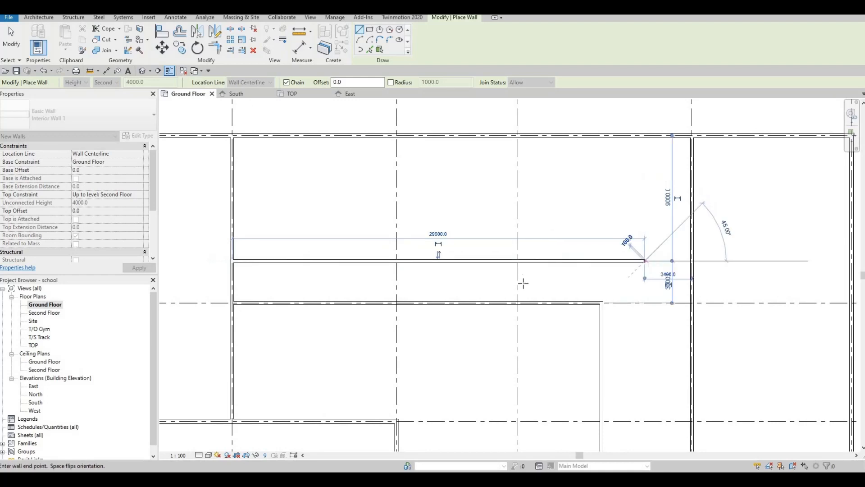
pyautogui.press('Escape')
pyautogui.press('F1')
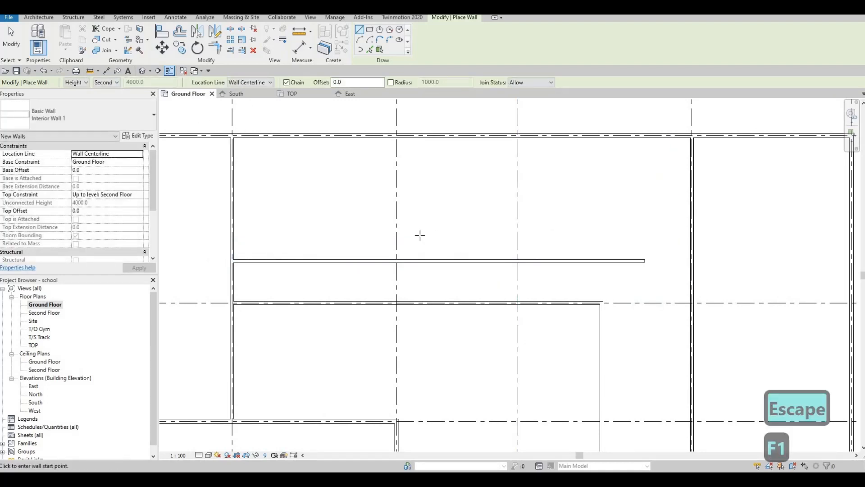
# Step: Draw a wall along grid 4 extending 3500 mm west from the existing wall's end, then north to the north exterior wall
pyautogui.click(38, 17)
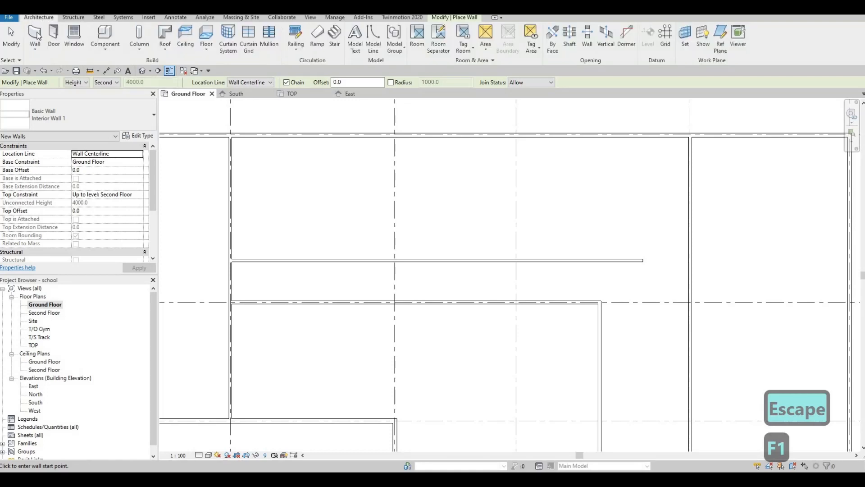
pyautogui.moveTo(636, 379); pyautogui.dragTo(567, 271, button='middle')
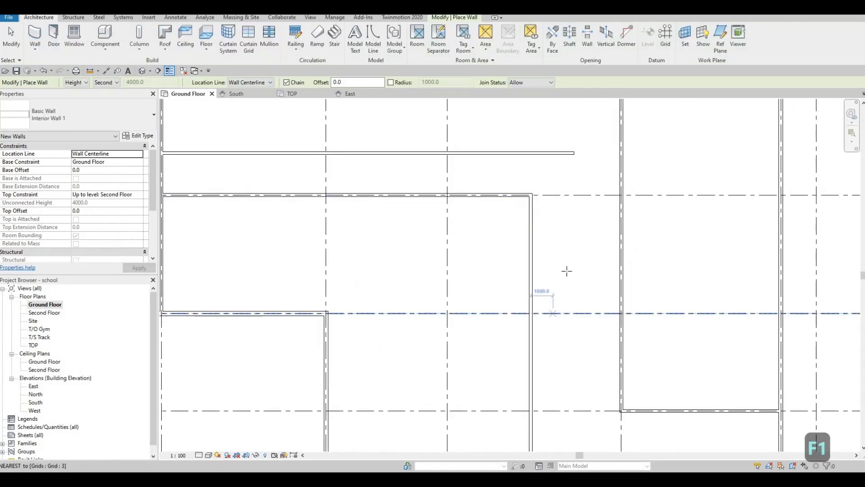
pyautogui.scroll(-2, 571, 284)
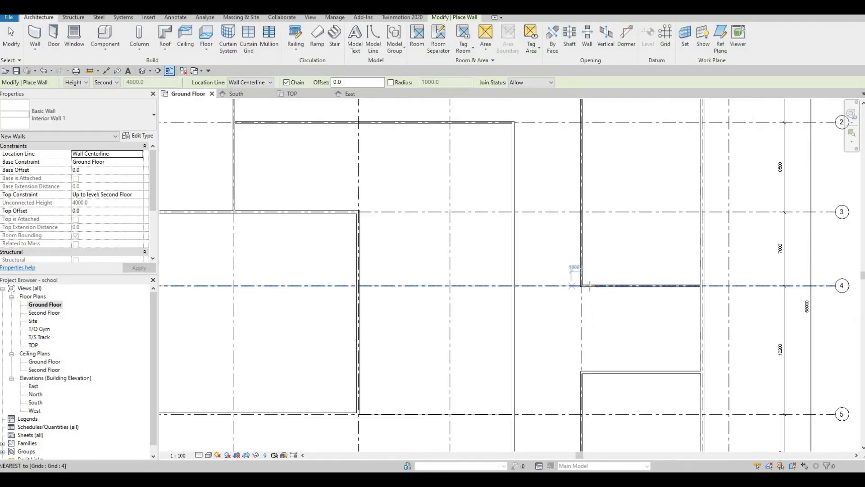
pyautogui.scroll(5, 589, 286)
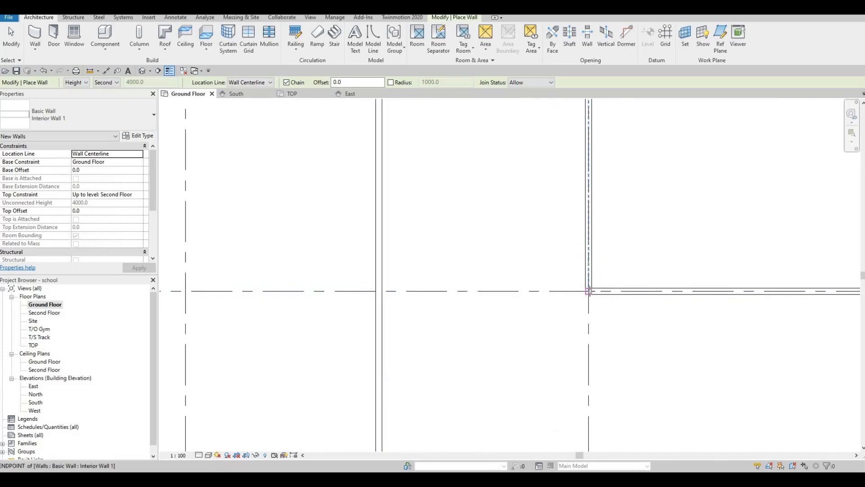
pyautogui.scroll(2, 588, 291)
pyautogui.click(587, 291)
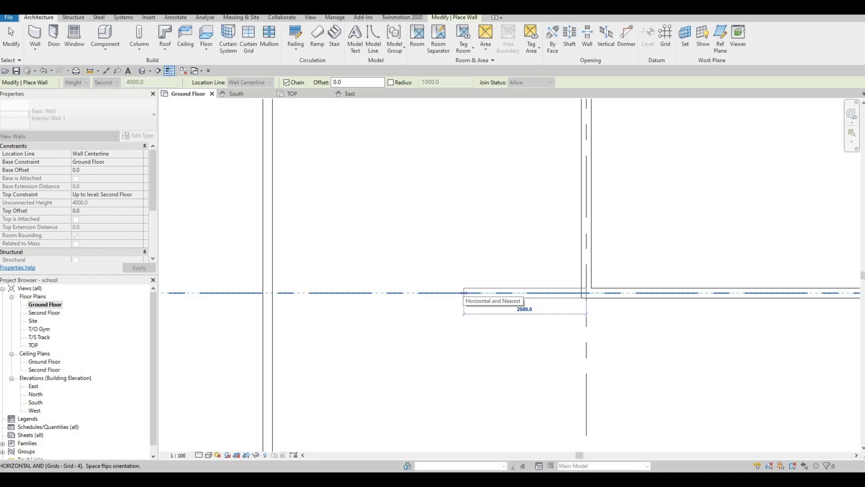
pyautogui.write('3500')
pyautogui.press('Return')
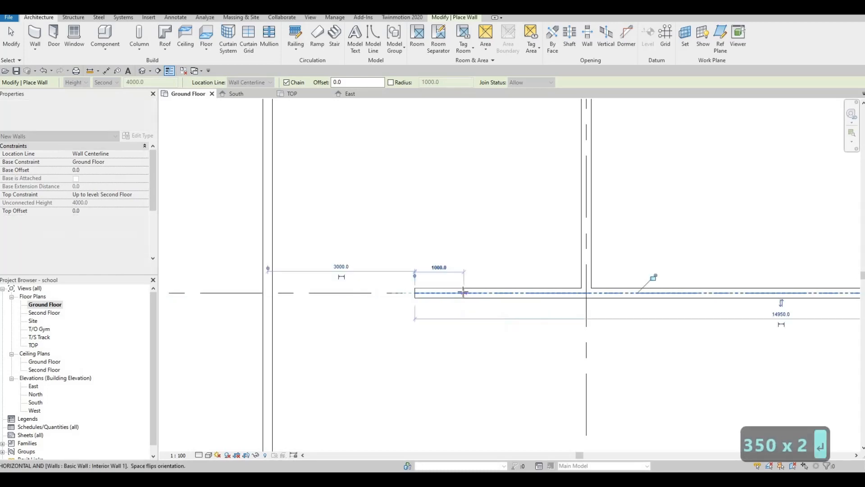
pyautogui.scroll(-3, 445, 216)
pyautogui.moveTo(456, 210); pyautogui.dragTo(471, 405, button='middle')
pyautogui.scroll(-1, 471, 405)
pyautogui.moveTo(459, 195); pyautogui.dragTo(468, 395, button='middle')
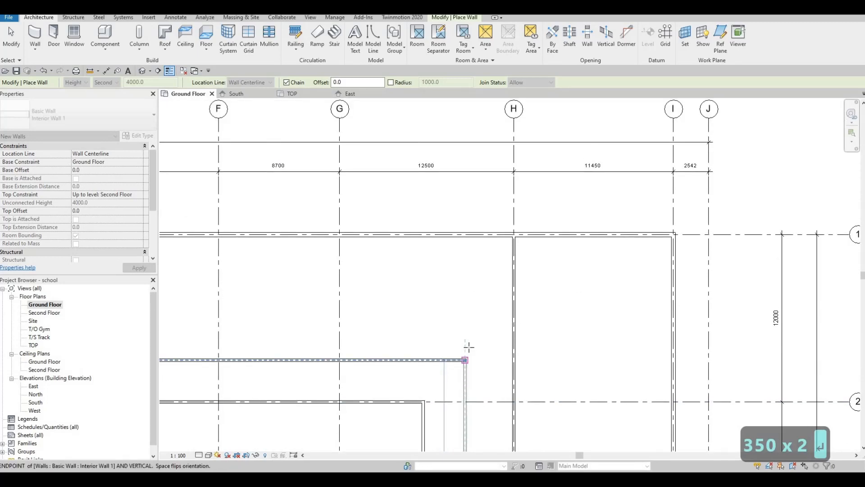
pyautogui.click(474, 238)
pyautogui.press('Escape')
pyautogui.press('Escape')
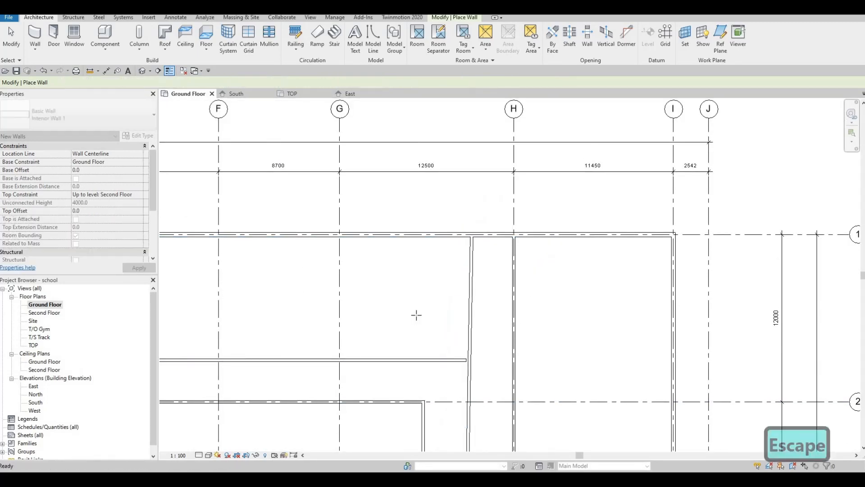
# Step: Straighten the new north–south wall by moving its top end directly above its base
pyautogui.moveTo(474, 282); pyautogui.dragTo(492, 270, button='middle')
pyautogui.press('Escape')
pyautogui.click(487, 271)
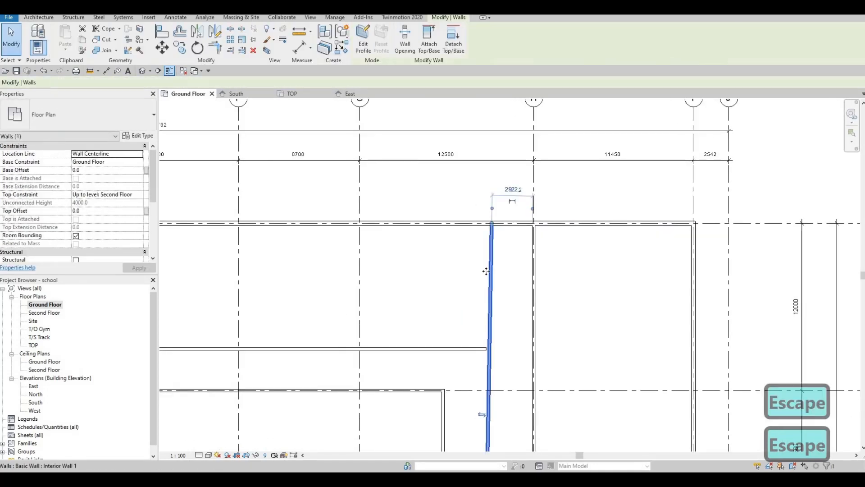
pyautogui.moveTo(492, 224); pyautogui.dragTo(487, 208, button='middle')
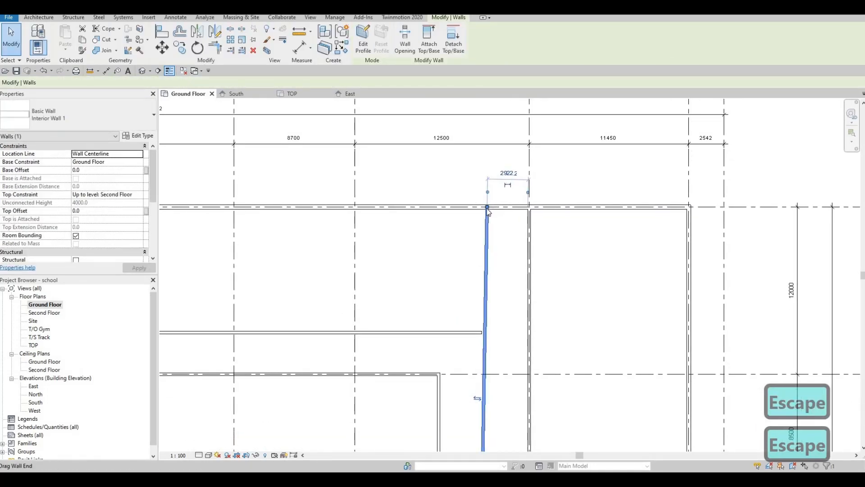
pyautogui.moveTo(487, 208); pyautogui.dragTo(481, 210)
pyautogui.click(598, 233)
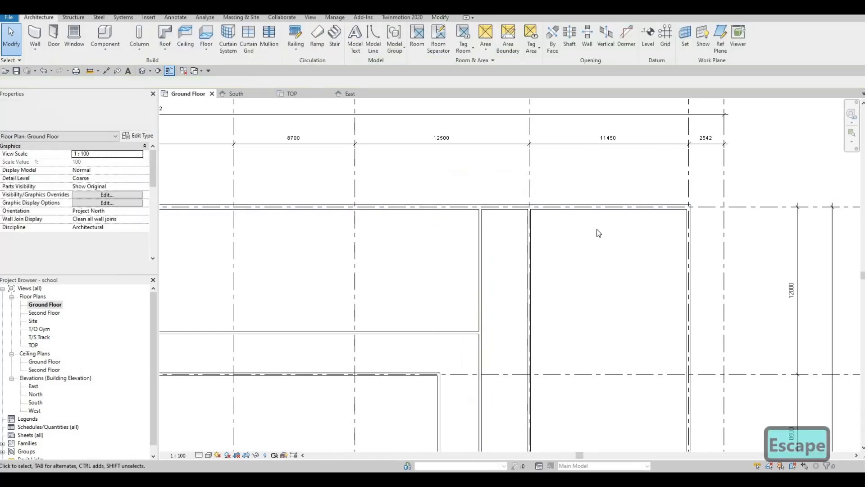
pyautogui.moveTo(480, 294); pyautogui.dragTo(630, 211, button='middle')
pyautogui.scroll(-2, 630, 212)
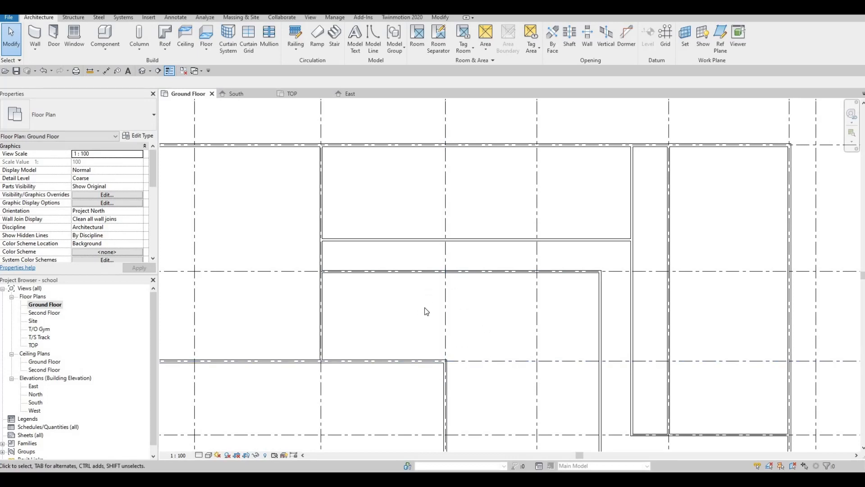
# Step: Draw a north–south Interior Wall 1 wall between grids B and C from the corridor wall down to the south exterior wall
pyautogui.moveTo(425, 308); pyautogui.dragTo(439, 301, button='middle')
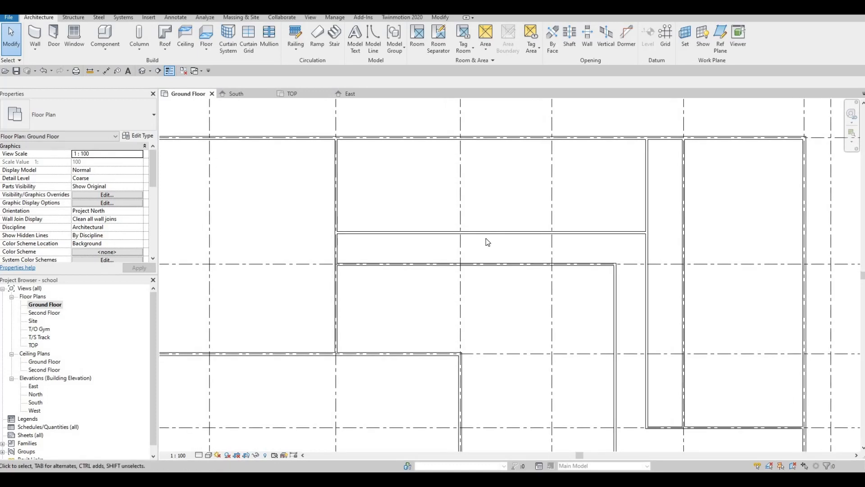
pyautogui.moveTo(487, 242); pyautogui.dragTo(460, 274, button='middle')
pyautogui.scroll(-3, 460, 274)
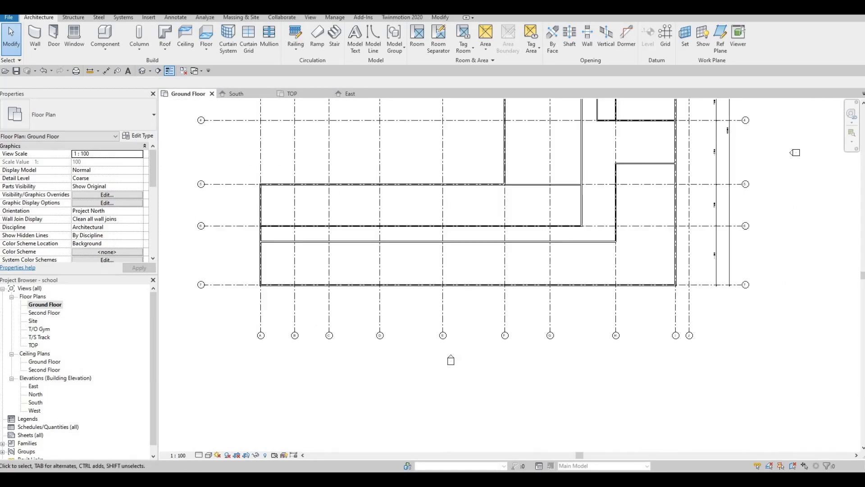
pyautogui.moveTo(311, 268); pyautogui.dragTo(300, 277, button='middle')
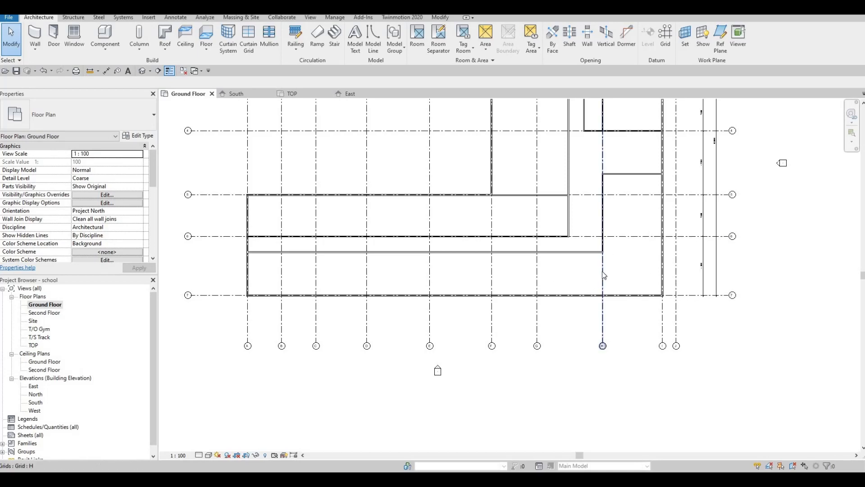
pyautogui.click(36, 43)
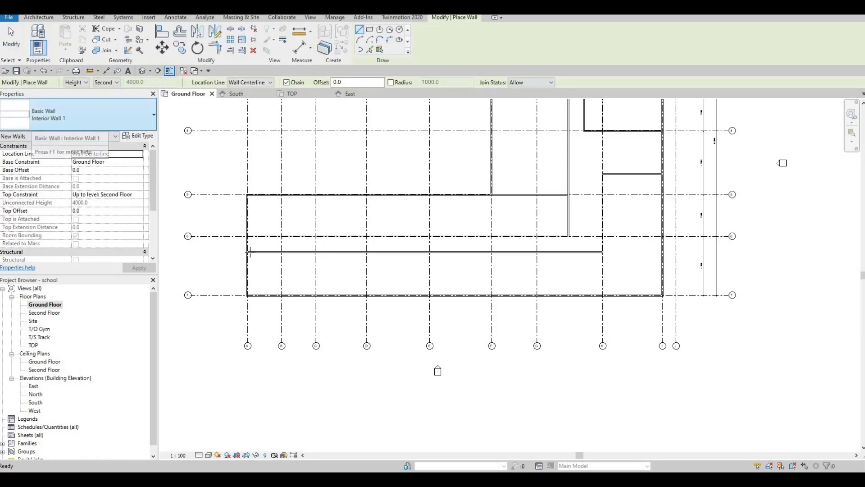
pyautogui.scroll(5, 252, 250)
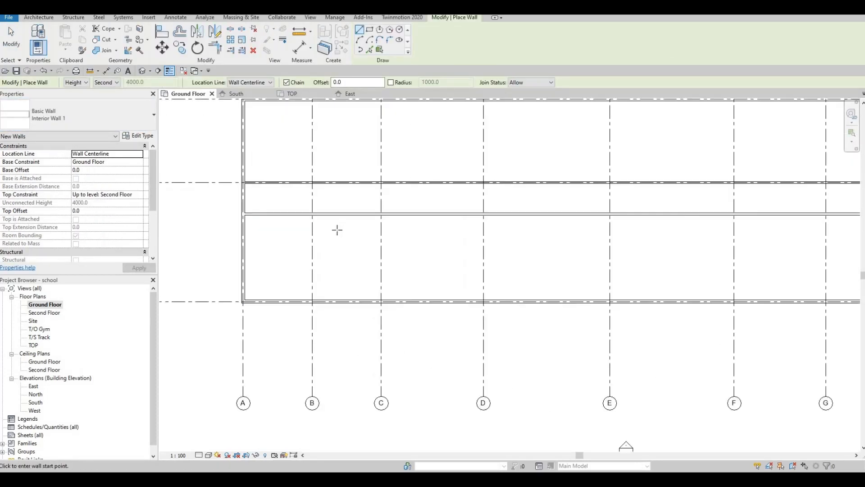
pyautogui.scroll(1, 337, 230)
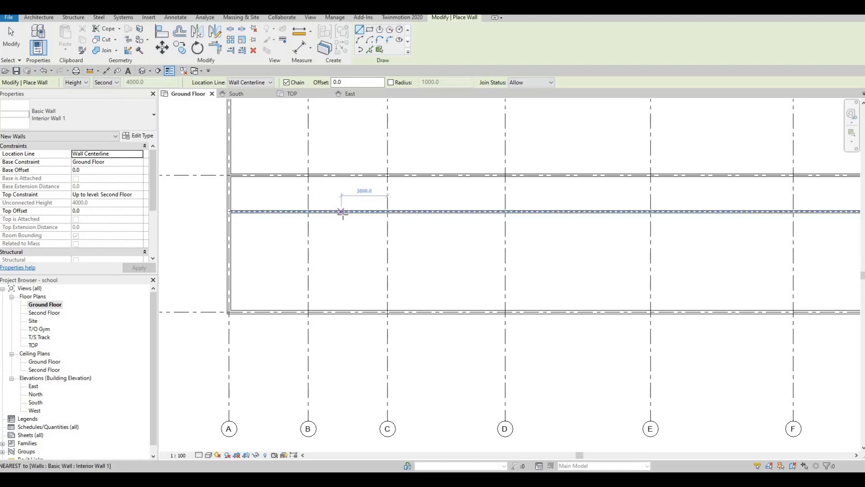
pyautogui.click(342, 212)
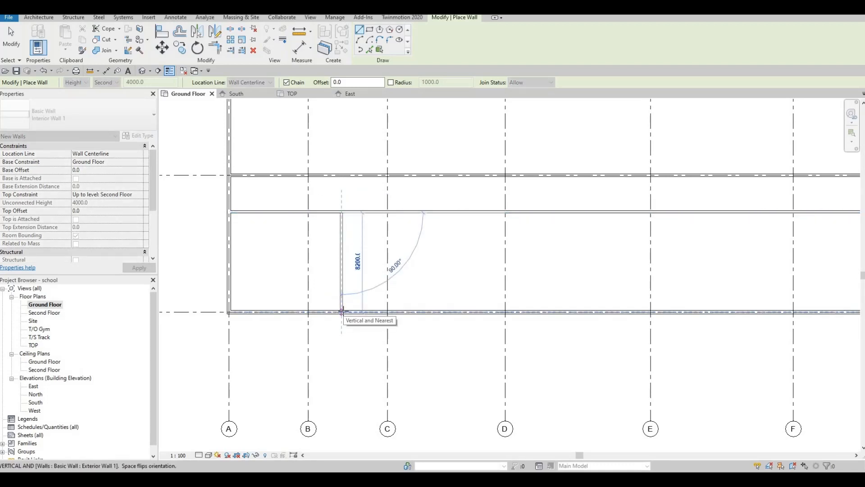
pyautogui.click(342, 288)
pyautogui.press('Escape')
pyautogui.press('Escape')
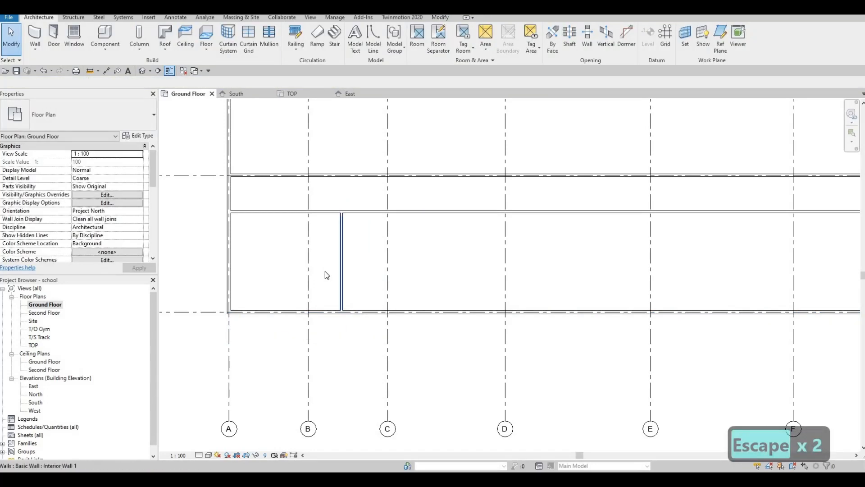
# Step: Set the new wall's distance from the grid A wall to 9500 mm
pyautogui.click(341, 271)
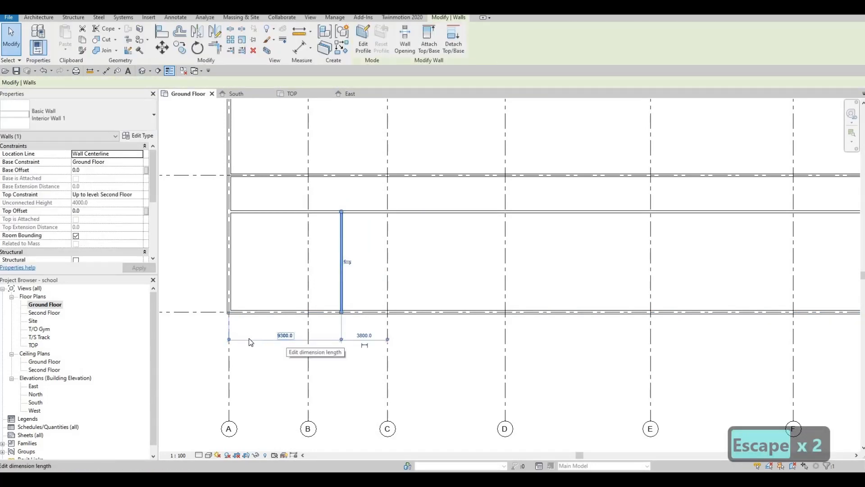
pyautogui.click(284, 337)
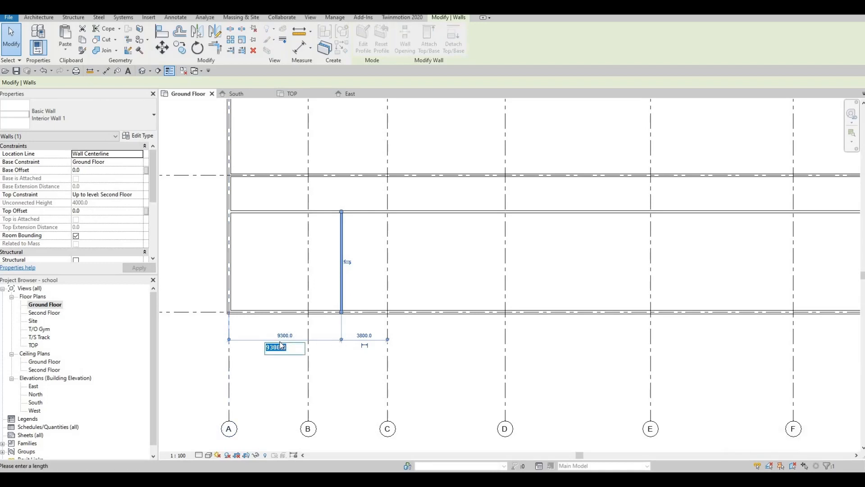
pyautogui.write('9500')
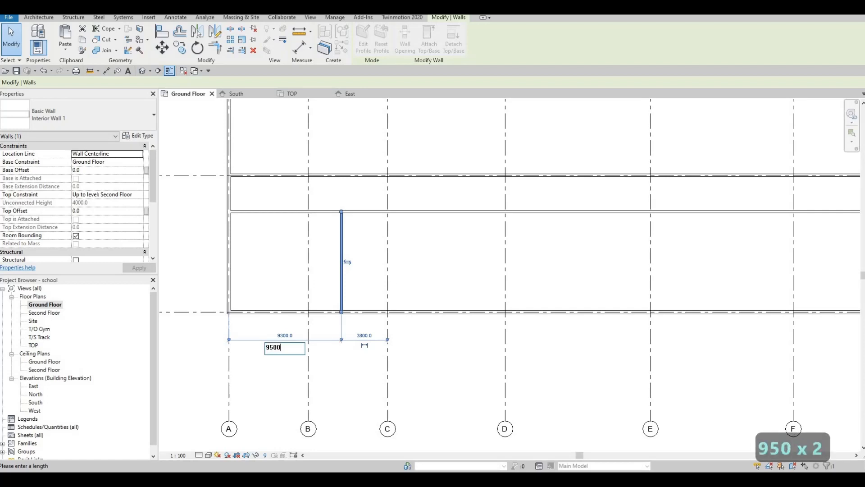
pyautogui.press('Return')
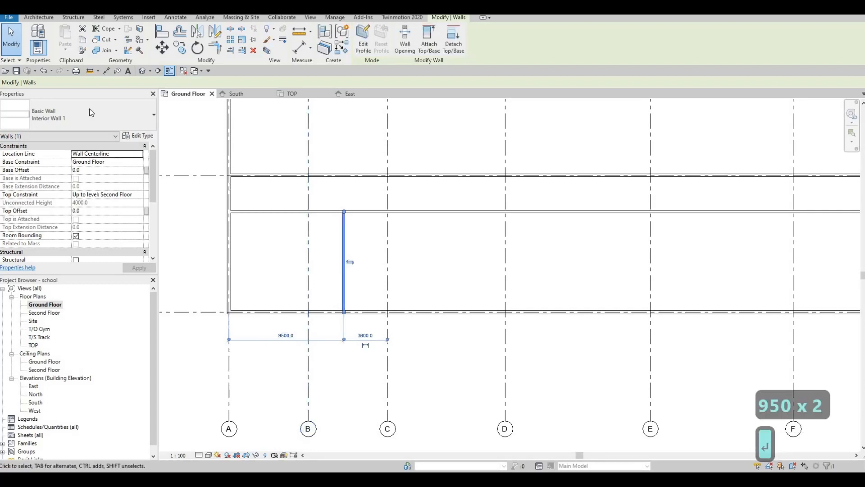
# Step: Draw a second north–south Interior Wall 1 wall between grids C and D from the corridor wall to the south exterior wall
pyautogui.moveTo(325, 143); pyautogui.dragTo(261, 147, button='middle')
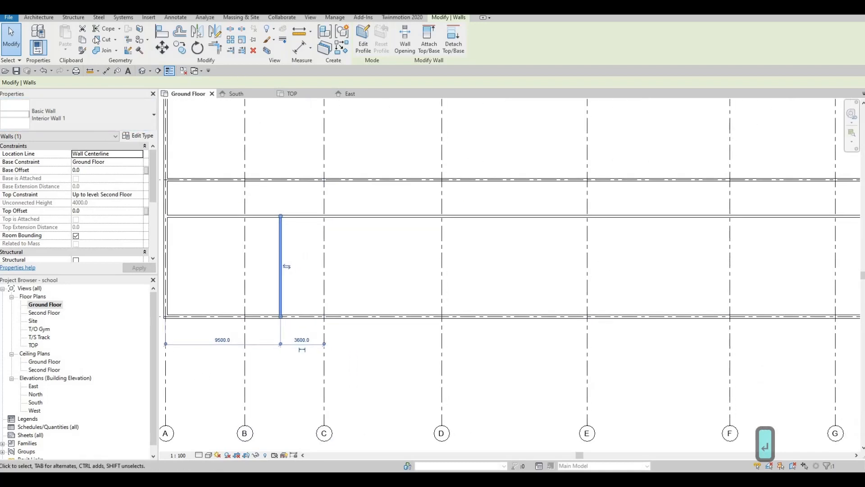
pyautogui.click(39, 17)
pyautogui.press('Escape')
pyautogui.press('w')
pyautogui.press('a')
pyautogui.click(374, 219)
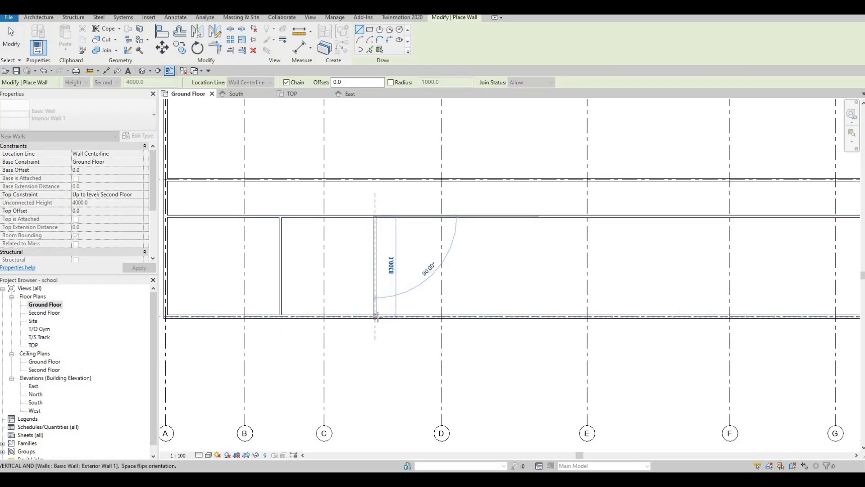
pyautogui.click(341, 335)
pyautogui.press('Escape')
pyautogui.press('Escape')
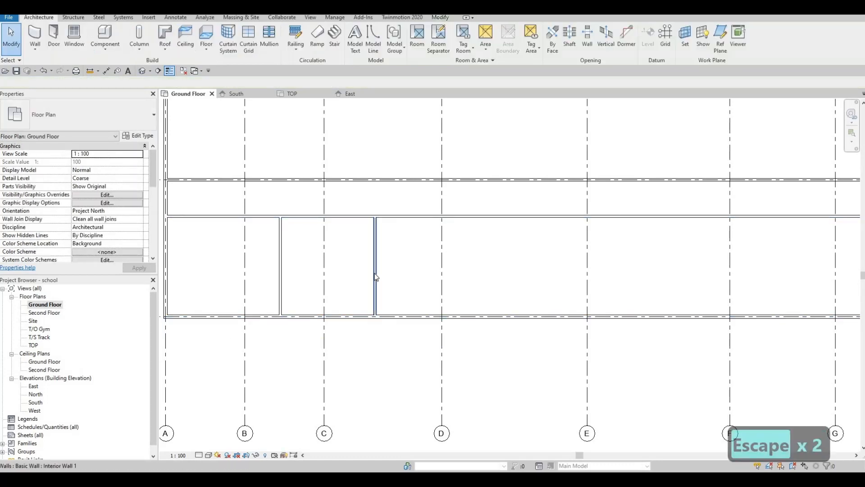
# Step: Set the second wall's distance from the first wall to 9500 mm
pyautogui.click(376, 273)
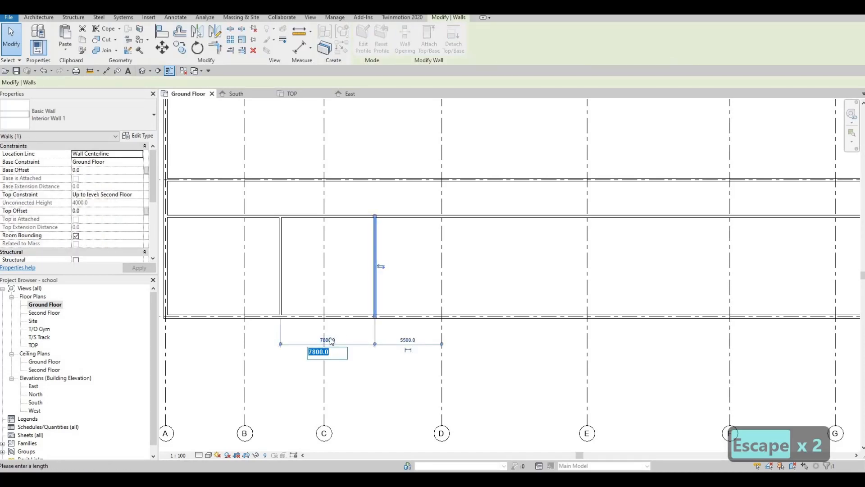
pyautogui.write('9500')
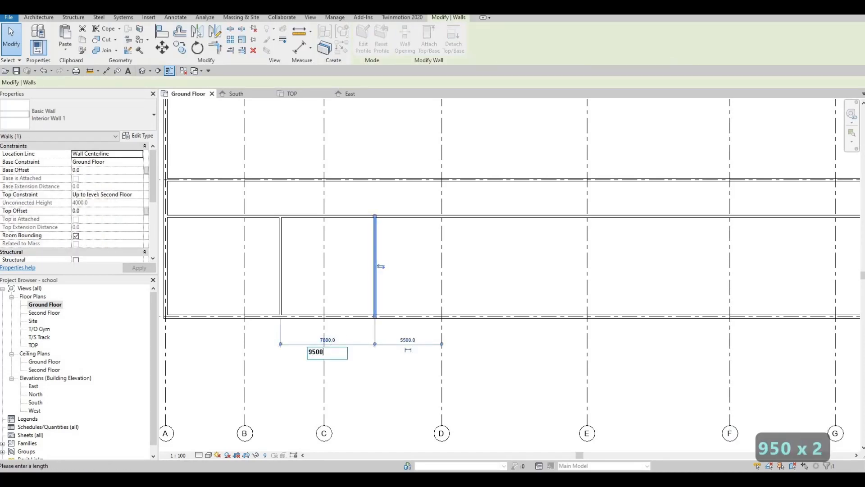
pyautogui.press('Return')
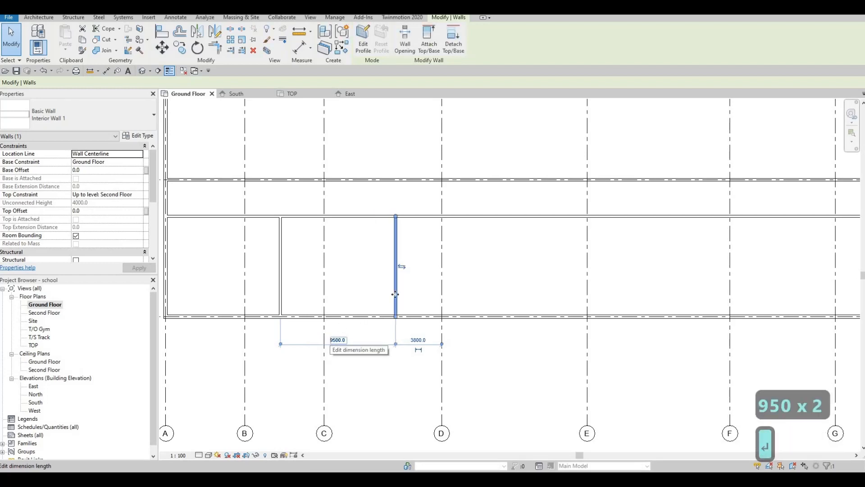
pyautogui.press('Escape')
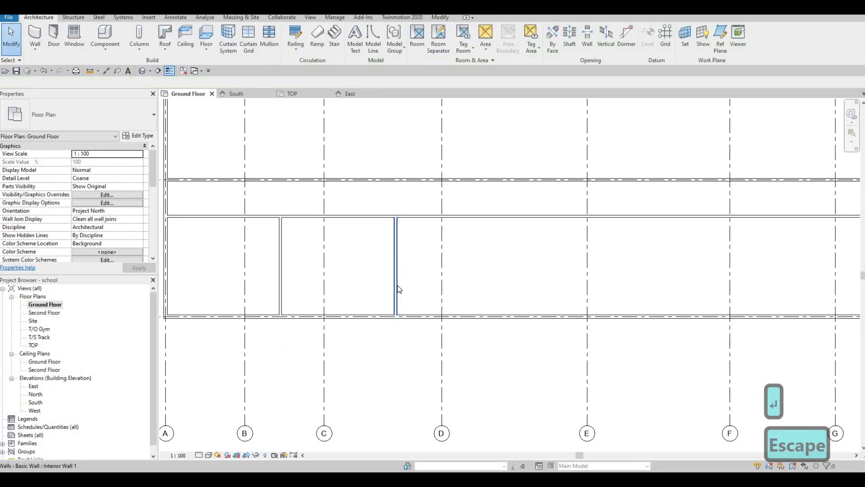
# Step: Copy the second wall with multiple copies, placing the first copy 9500 mm further east
pyautogui.click(397, 287)
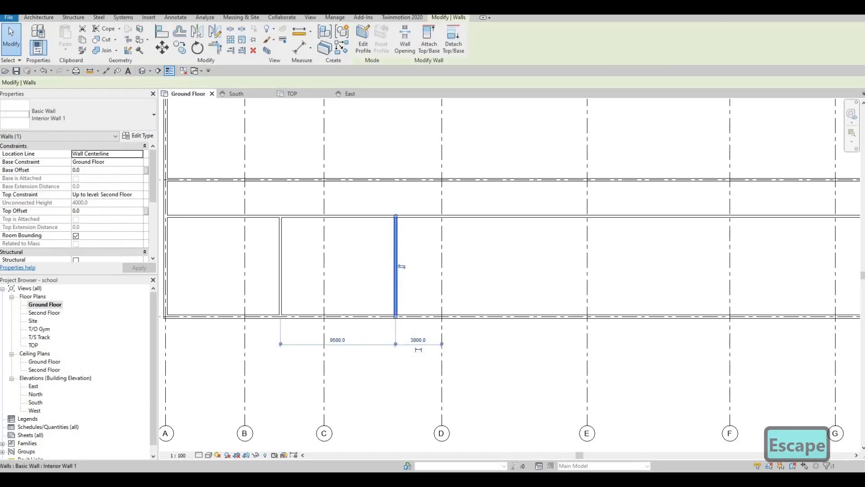
pyautogui.click(185, 53)
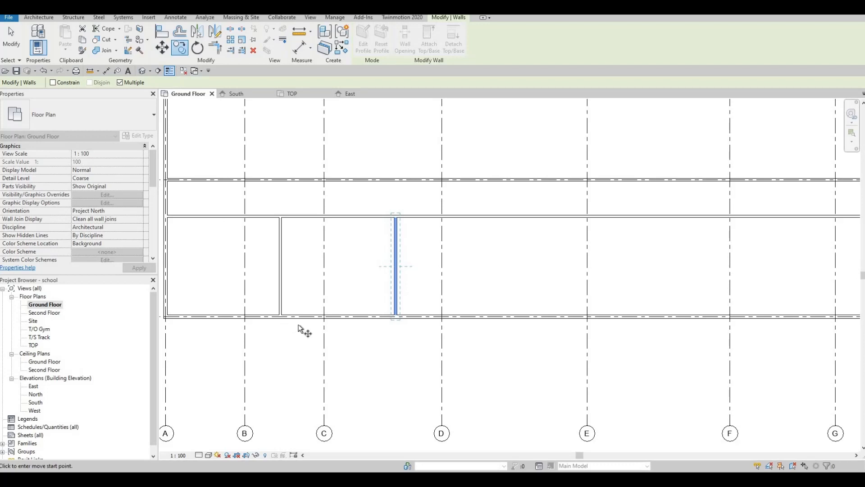
pyautogui.scroll(5, 286, 316)
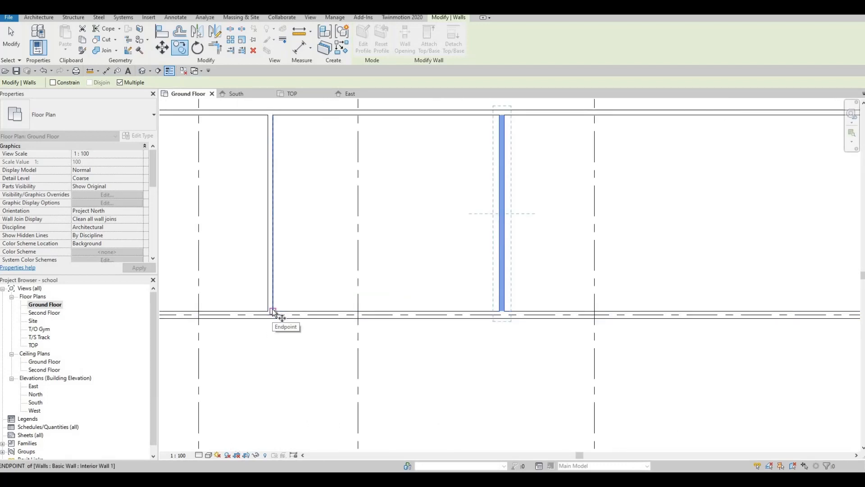
pyautogui.click(273, 311)
pyautogui.moveTo(458, 319); pyautogui.dragTo(314, 323, button='middle')
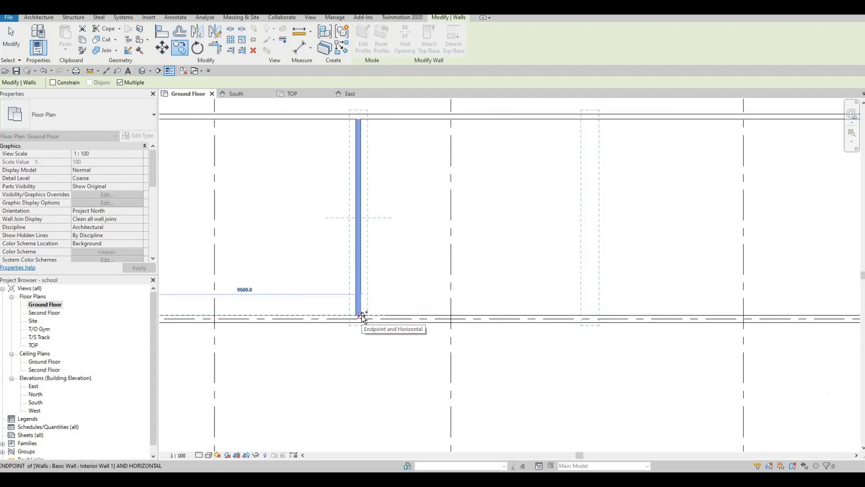
pyautogui.click(361, 315)
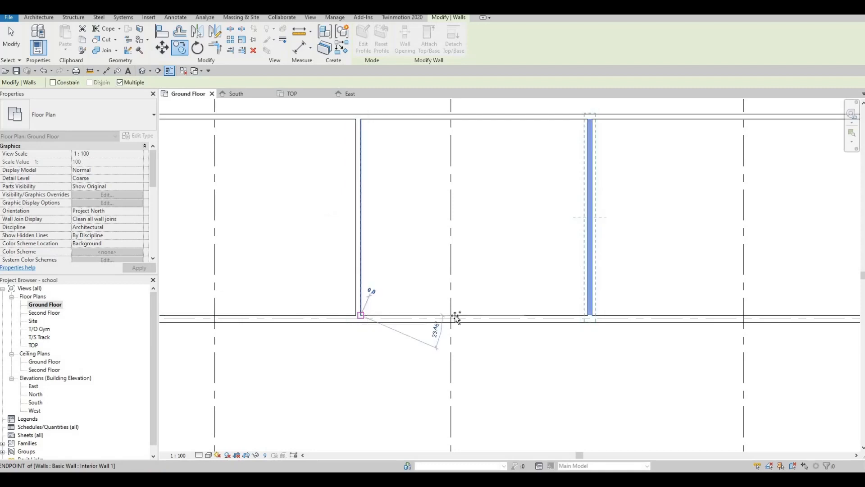
# Step: Place another copy of the wall about 9700 mm further east along the south exterior wall
pyautogui.moveTo(489, 318); pyautogui.dragTo(382, 318, button='middle')
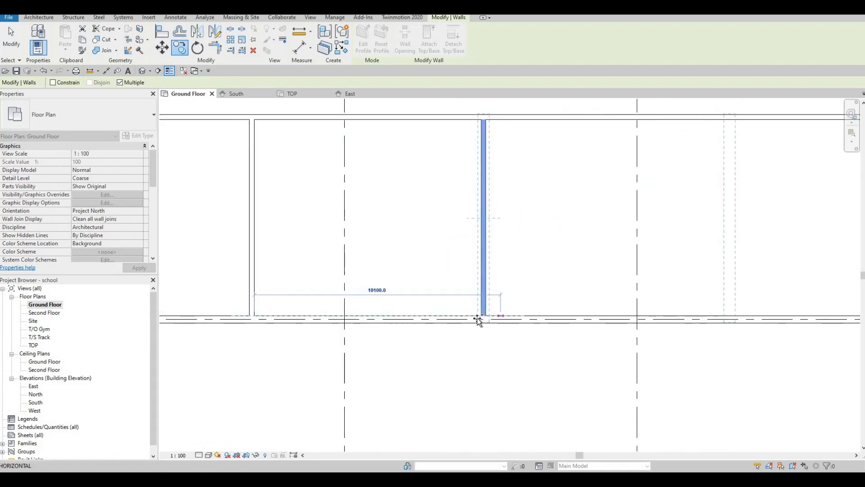
pyautogui.scroll(2, 479, 318)
pyautogui.scroll(-4, 555, 329)
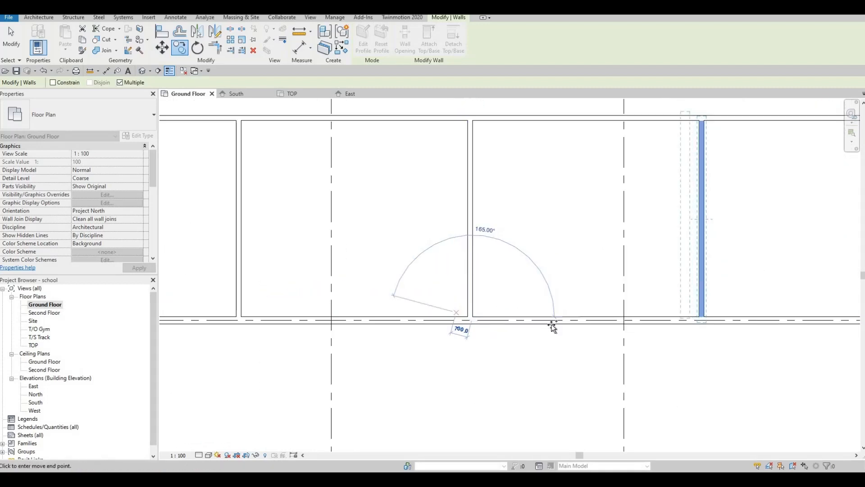
pyautogui.scroll(2, 493, 318)
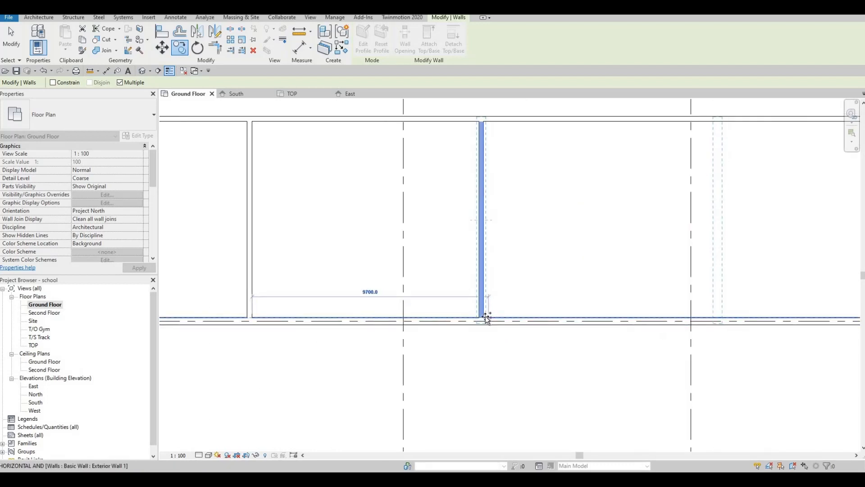
pyautogui.click(484, 317)
# Step: Place a further copy 9500 mm east of the previous one and finish copying
pyautogui.scroll(-2, 483, 317)
pyautogui.scroll(-2, 505, 345)
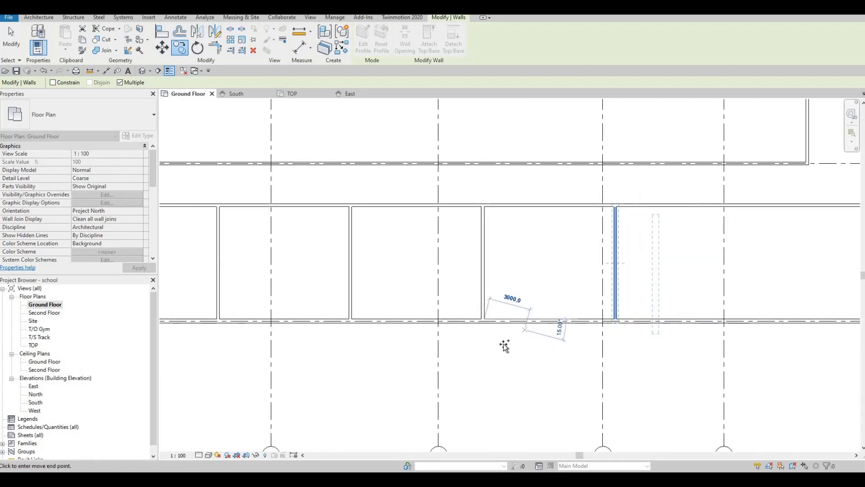
pyautogui.moveTo(531, 353); pyautogui.dragTo(494, 362, button='middle')
pyautogui.scroll(-1, 290, 288)
pyautogui.moveTo(286, 303); pyautogui.dragTo(369, 320, button='middle')
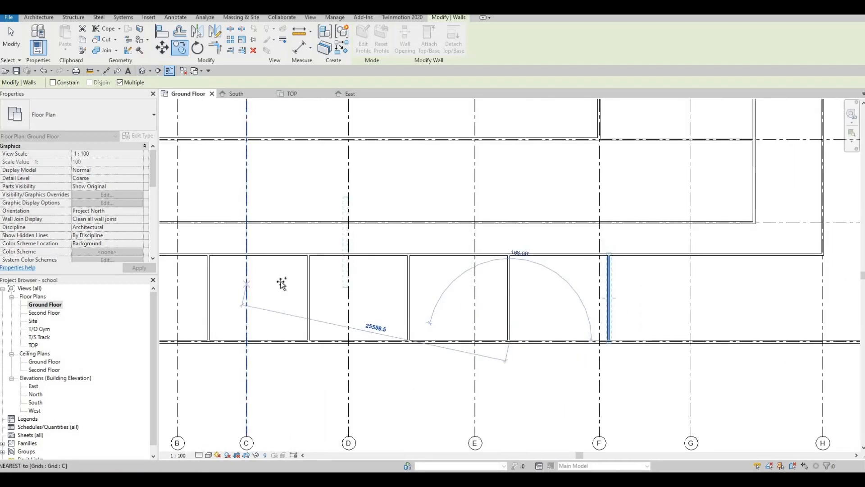
pyautogui.moveTo(273, 293); pyautogui.dragTo(393, 284, button='middle')
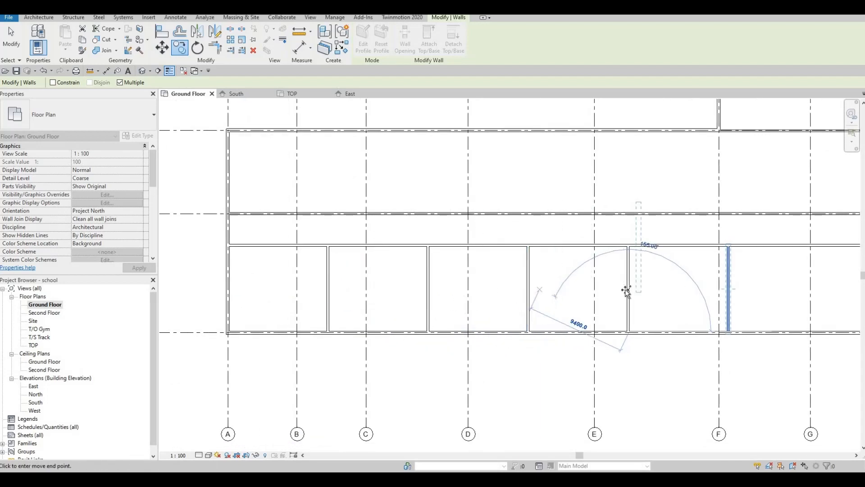
pyautogui.moveTo(712, 312); pyautogui.dragTo(440, 309, button='middle')
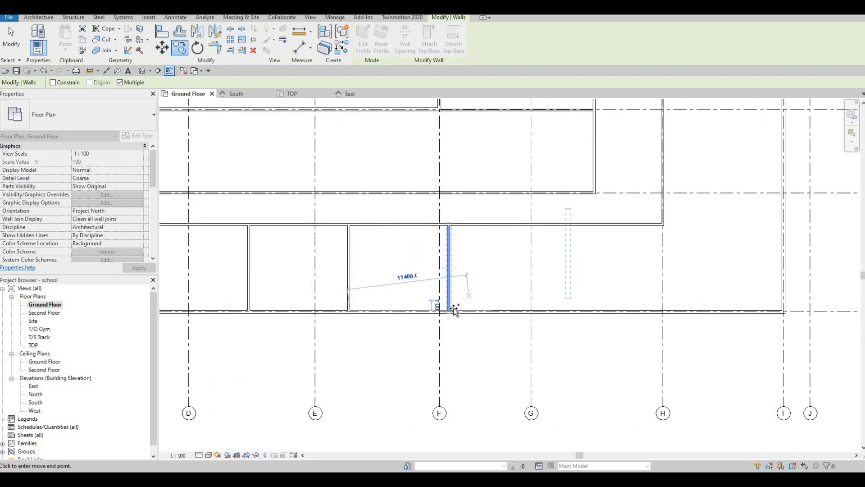
pyautogui.scroll(4, 437, 311)
pyautogui.click(431, 323)
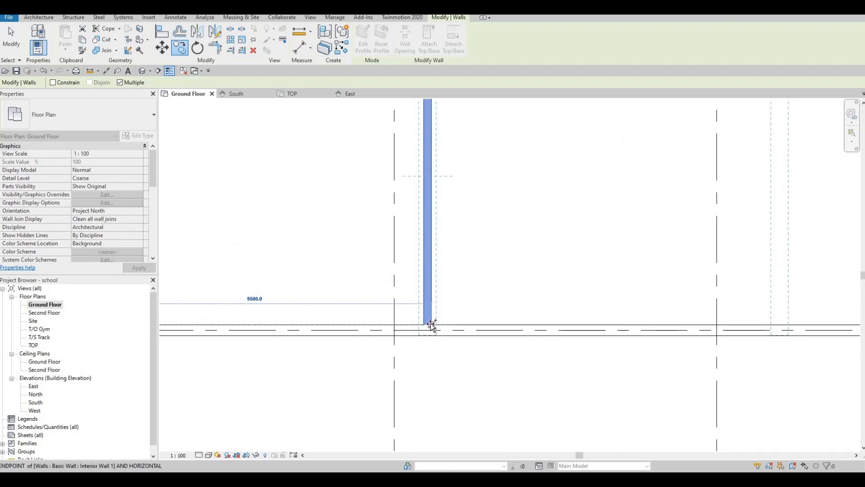
pyautogui.scroll(-3, 454, 309)
pyautogui.scroll(-2, 534, 323)
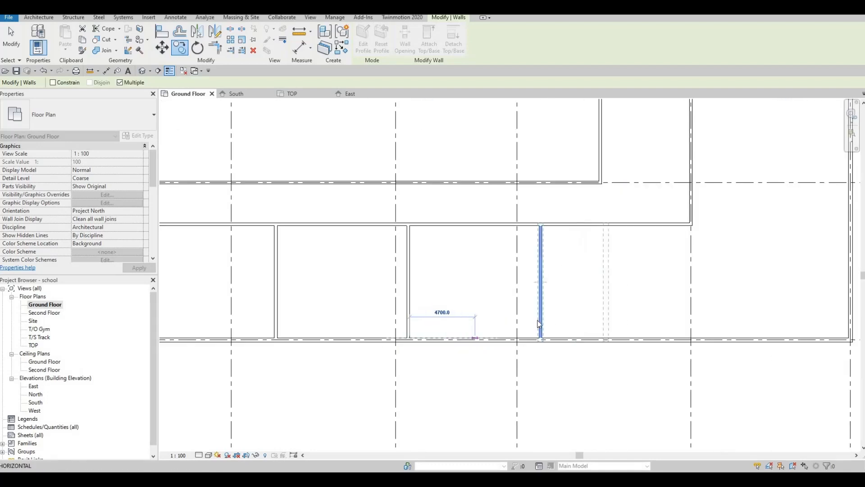
pyautogui.press('Escape')
pyautogui.press('Escape')
pyautogui.moveTo(246, 296); pyautogui.dragTo(538, 315, button='middle')
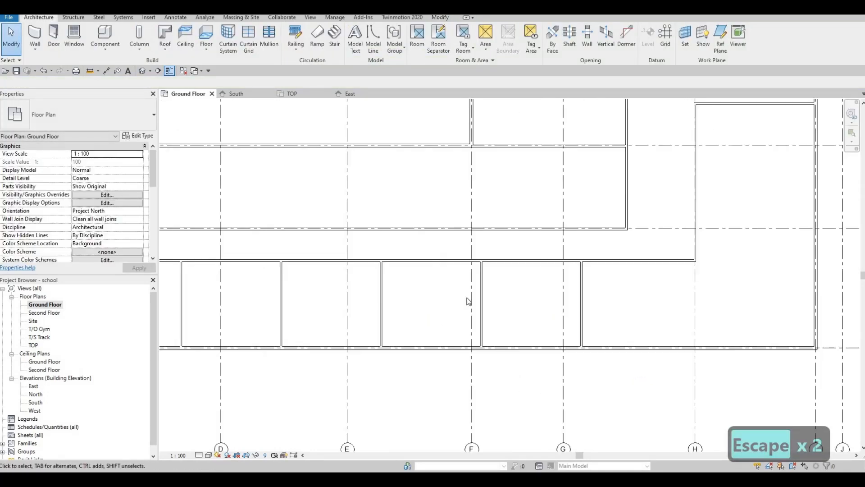
pyautogui.moveTo(469, 301); pyautogui.dragTo(553, 318, button='middle')
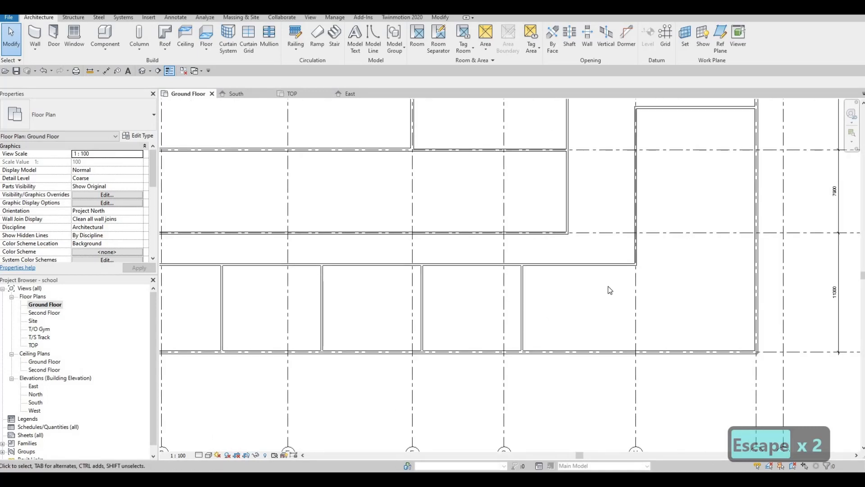
# Step: Trim the vertical interior wall and the horizontal wall above the corridor into a corner, removing the overhanging segment
pyautogui.moveTo(619, 267); pyautogui.dragTo(605, 276, button='middle')
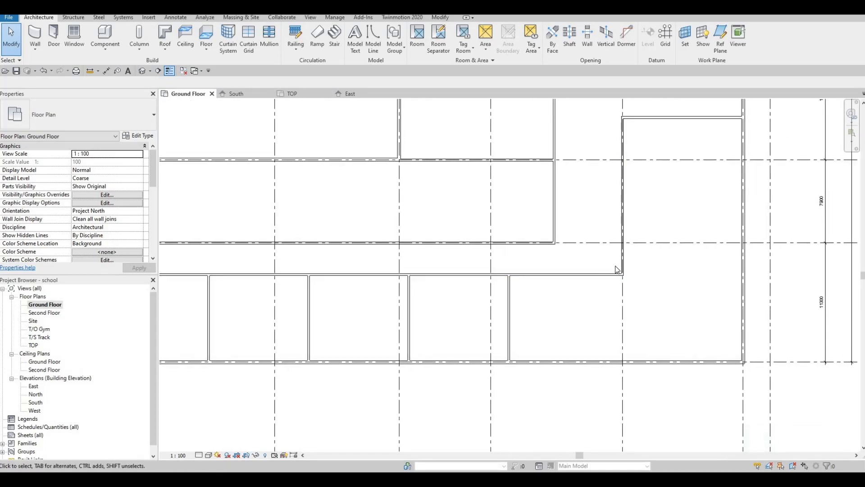
pyautogui.scroll(-2, 596, 271)
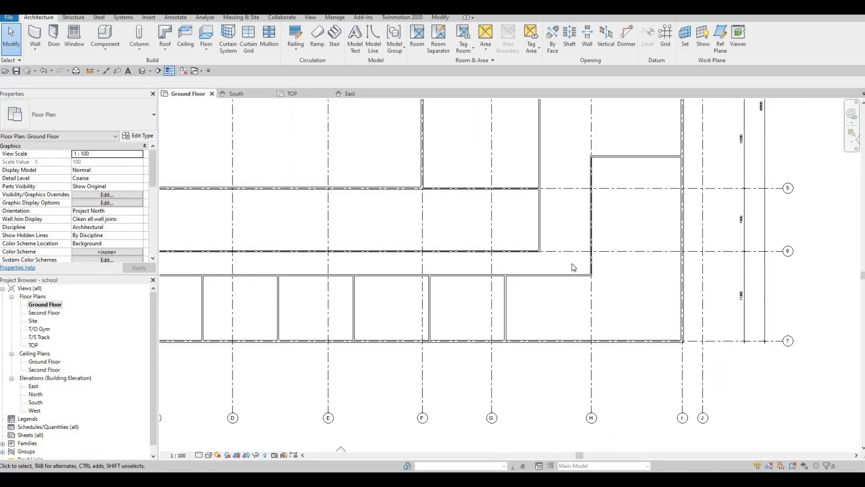
pyautogui.scroll(1, 572, 266)
pyautogui.scroll(1, 572, 264)
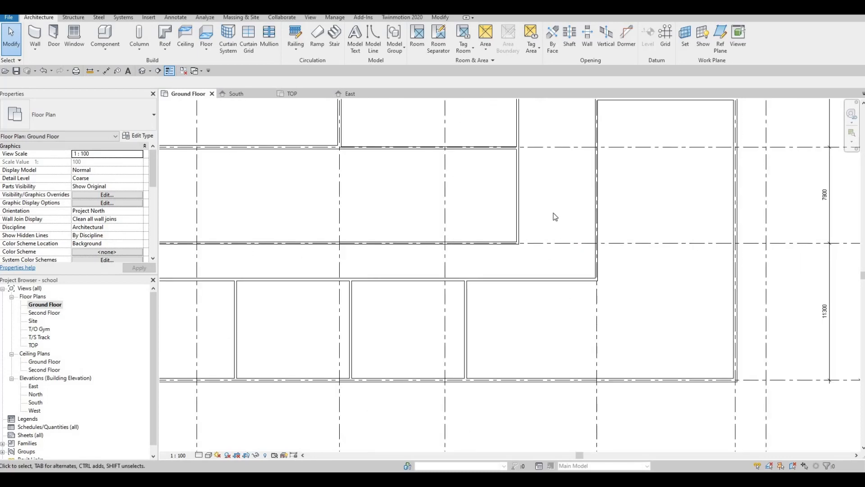
pyautogui.moveTo(554, 213); pyautogui.dragTo(576, 249, button='middle')
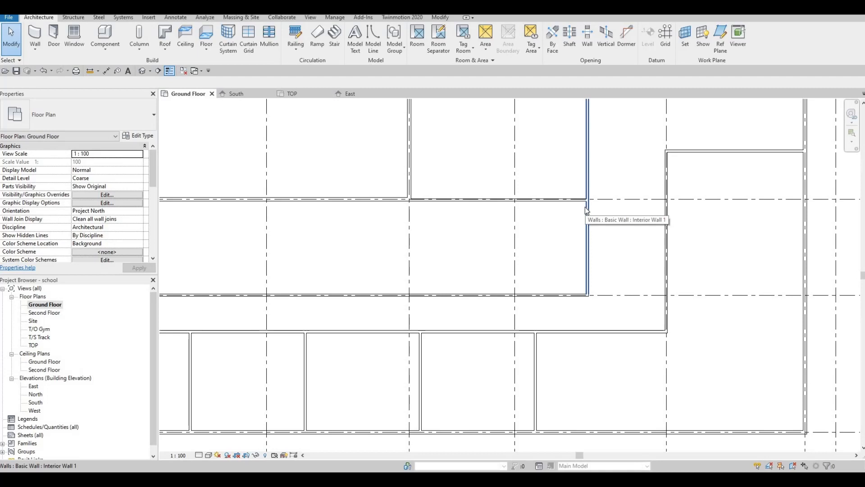
pyautogui.press('t')
pyautogui.press('r')
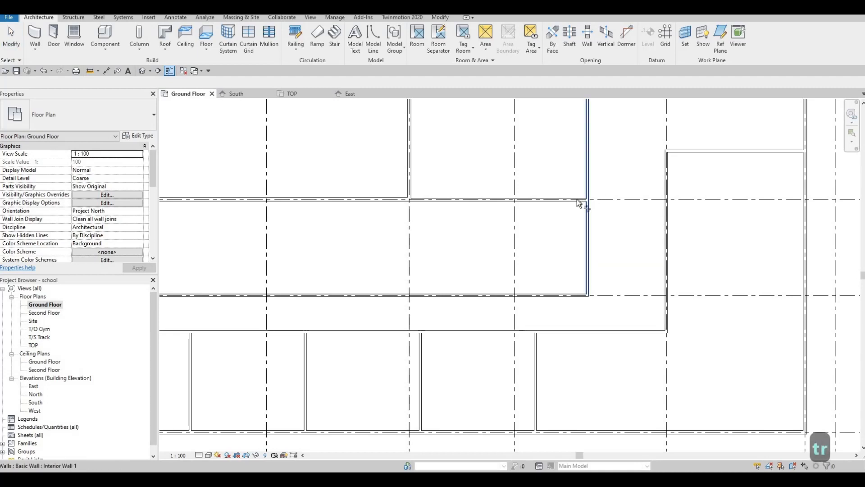
pyautogui.click(587, 194)
pyautogui.click(579, 200)
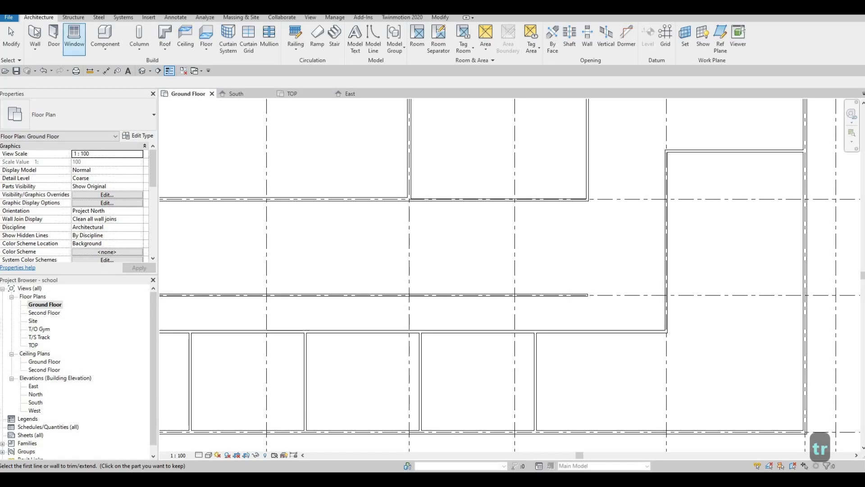
pyautogui.press('Escape')
pyautogui.press('Escape')
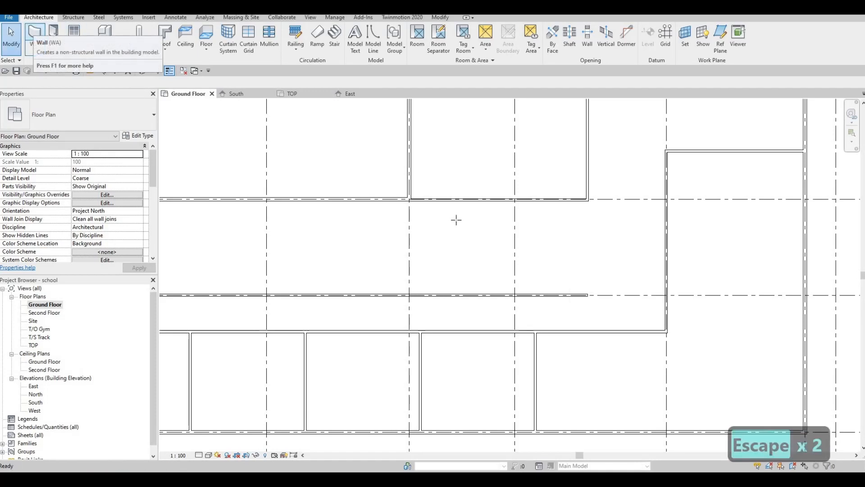
# Step: Draw an Interior Wall 1 along grid G from the corridor wall north to the wall above
pyautogui.press('w')
pyautogui.press('a')
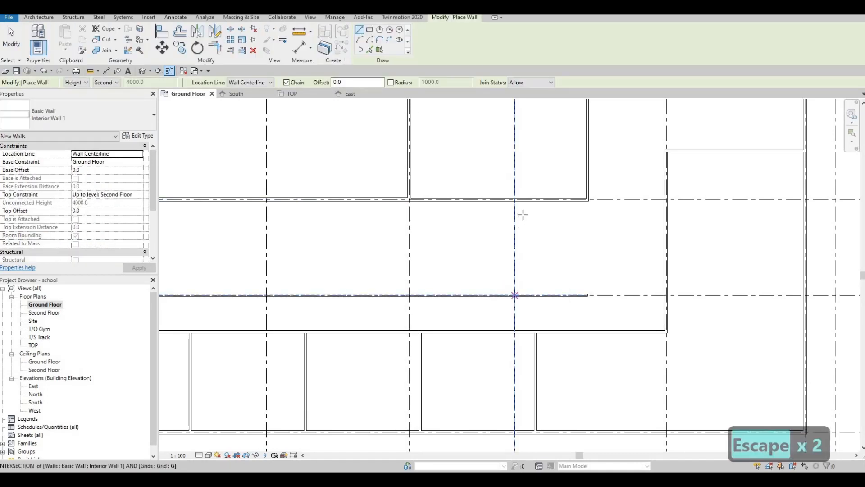
pyautogui.click(515, 295)
pyautogui.click(515, 199)
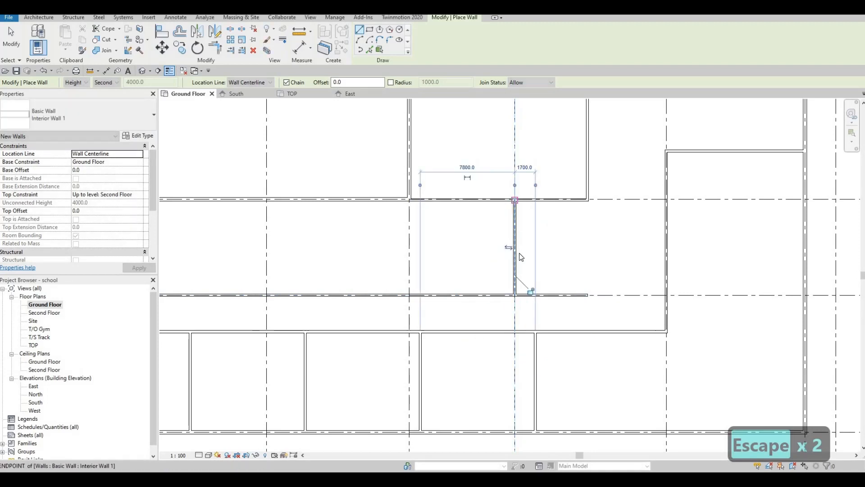
pyautogui.press('Escape')
pyautogui.press('Escape')
# Step: Trim the corridor wall back to the new wall on grid G, removing its eastern overhang
pyautogui.scroll(-3, 512, 250)
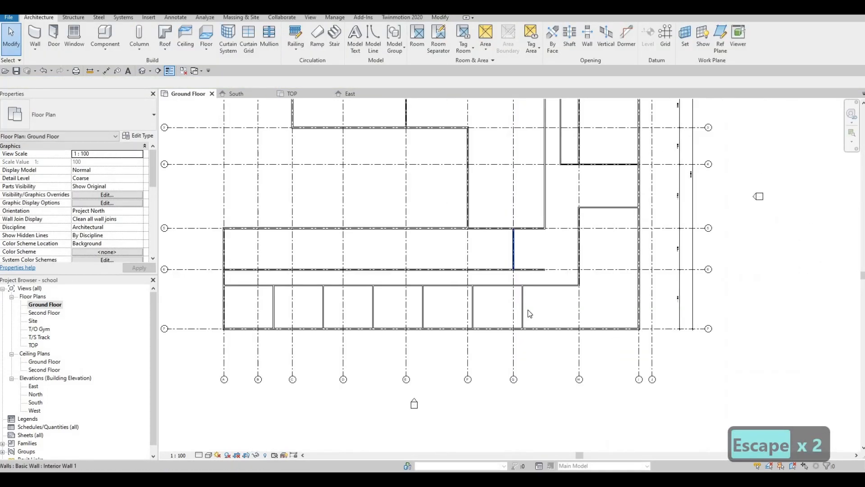
pyautogui.scroll(3, 513, 384)
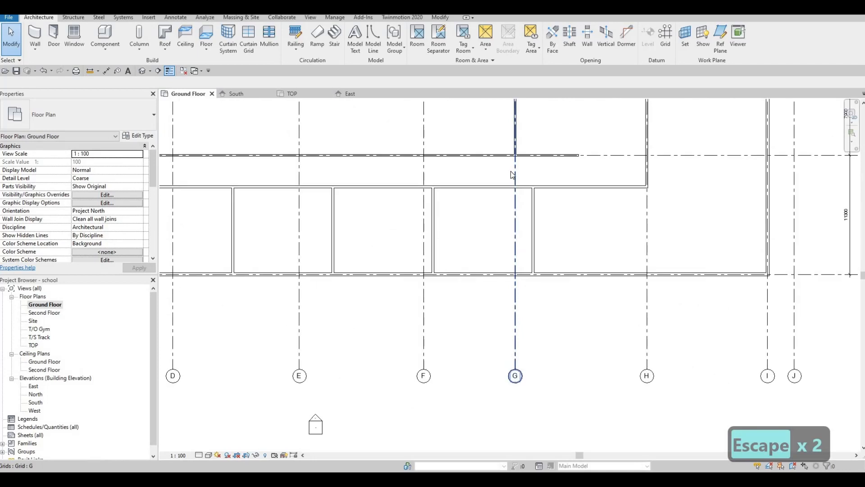
pyautogui.moveTo(515, 101); pyautogui.dragTo(524, 199, button='middle')
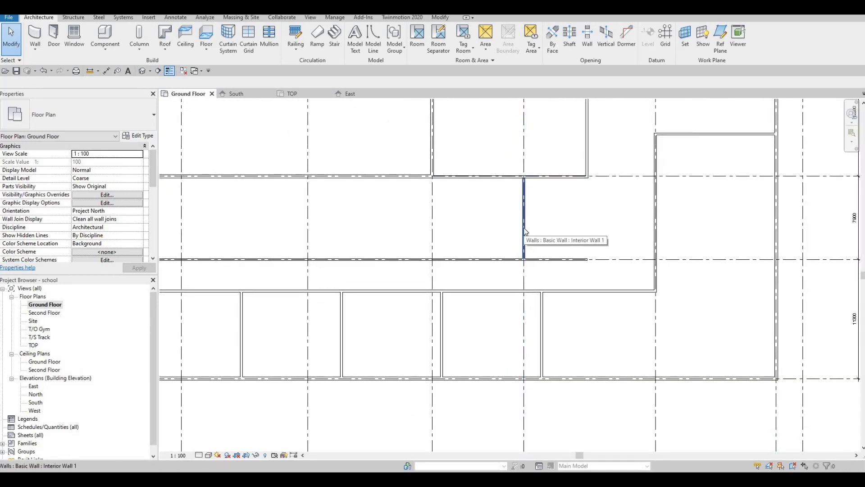
pyautogui.press('t')
pyautogui.press('r')
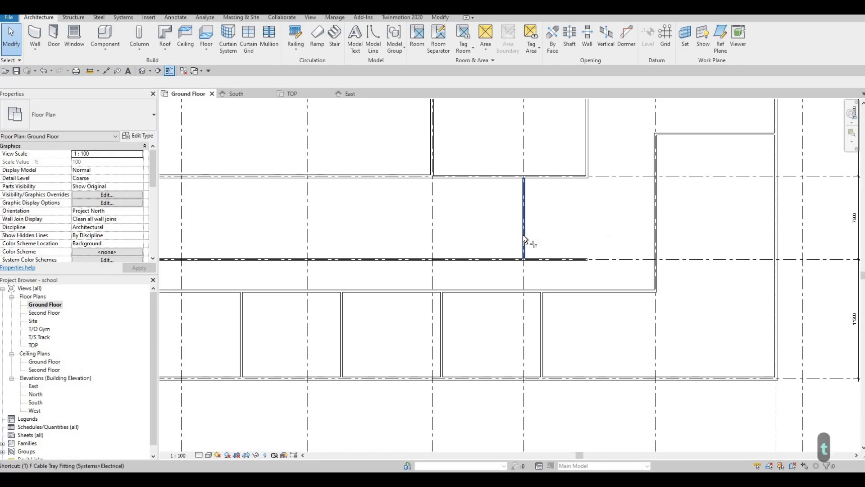
pyautogui.click(523, 247)
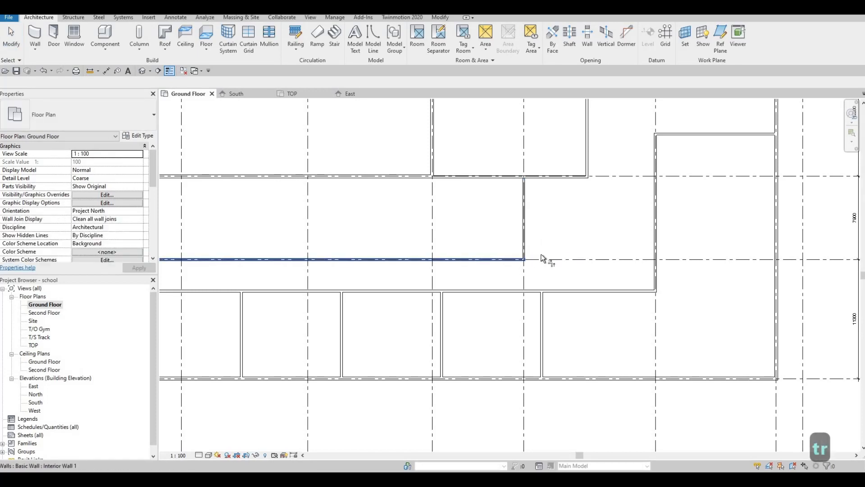
pyautogui.click(541, 256)
pyautogui.scroll(-3, 542, 256)
pyautogui.scroll(2, 558, 272)
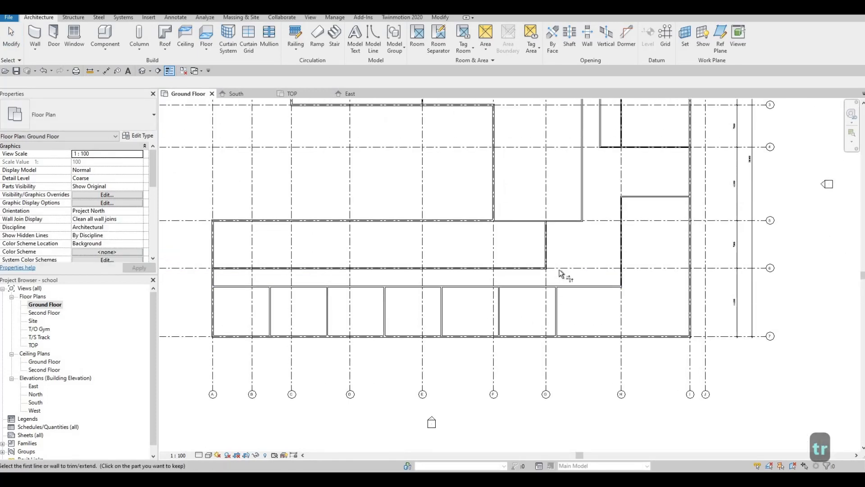
pyautogui.scroll(4, 561, 272)
pyautogui.press('Escape')
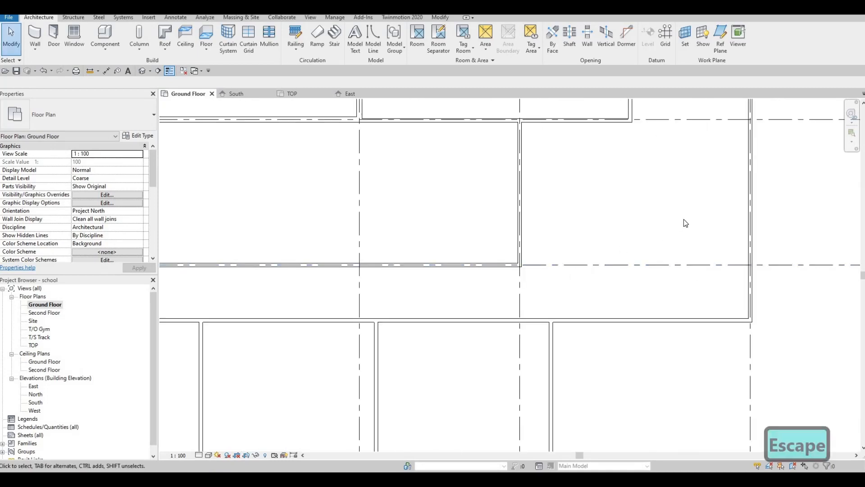
# Step: Select the easternmost south partition wall and drag it slightly east
pyautogui.scroll(-1, 685, 223)
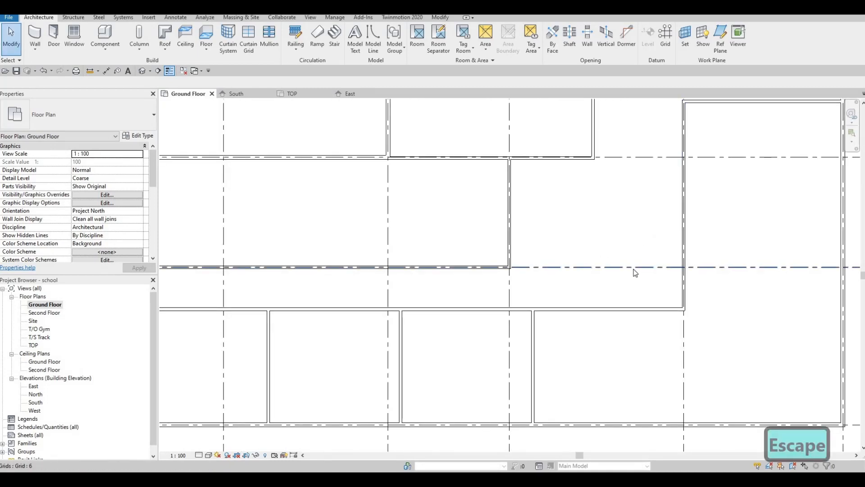
pyautogui.scroll(-1, 636, 272)
pyautogui.scroll(1, 672, 270)
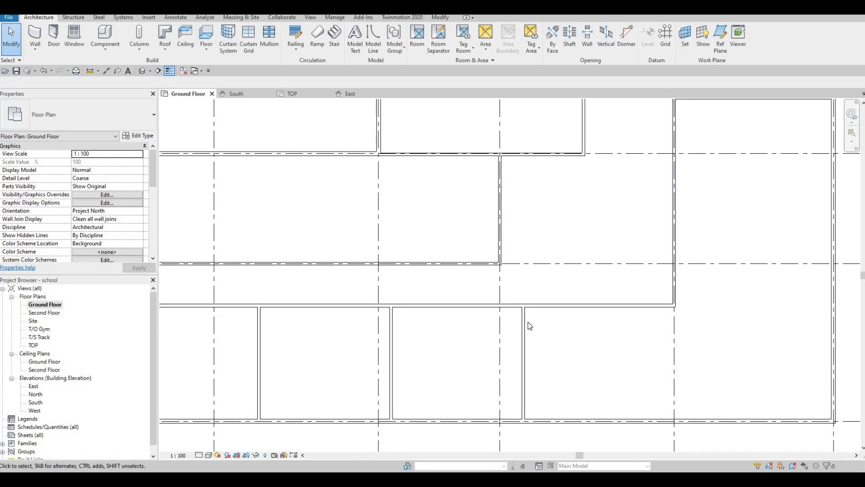
pyautogui.press('Escape')
pyautogui.press('F1')
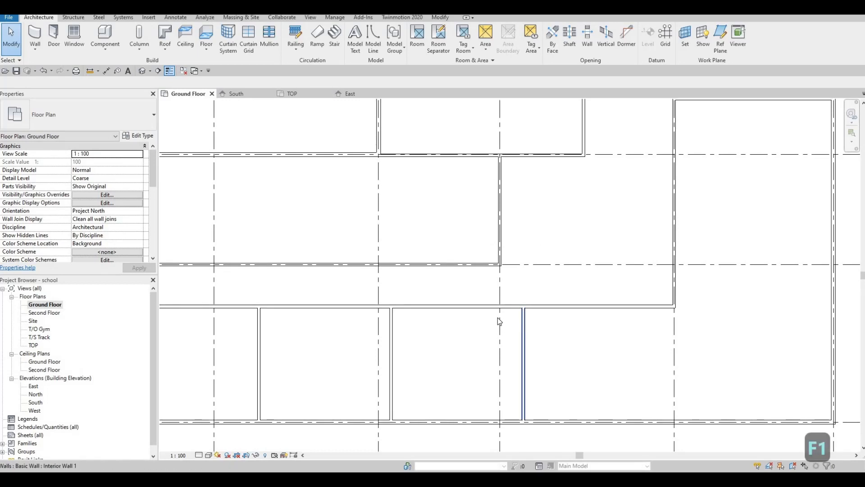
pyautogui.scroll(3, 504, 332)
pyautogui.click(504, 339)
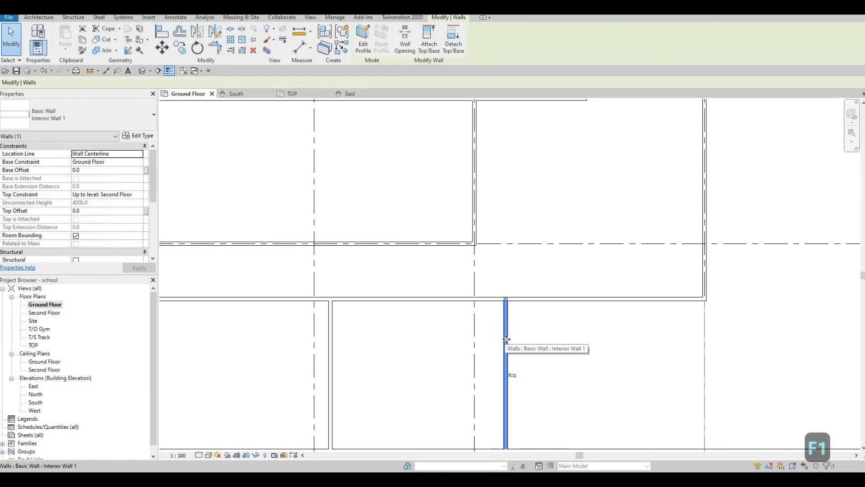
pyautogui.moveTo(523, 340)
pyautogui.mouseDown()
pyautogui.moveTo(532, 342)
pyautogui.moveTo(517, 341)
pyautogui.mouseUp()
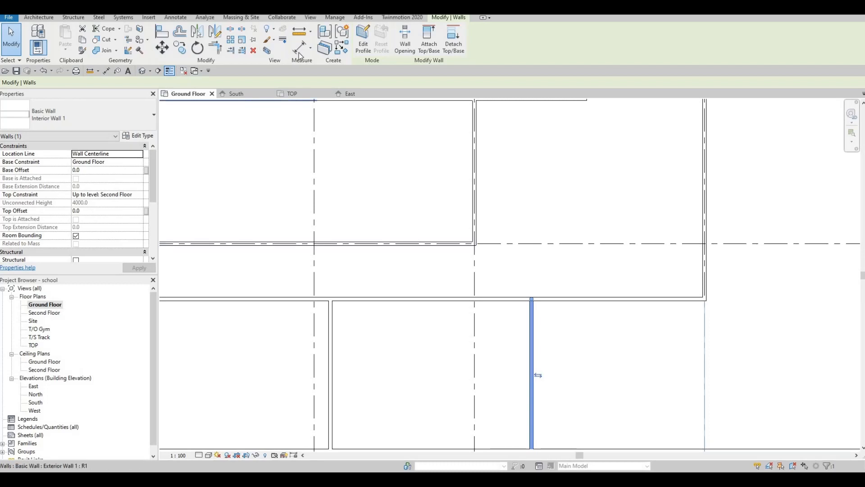
# Step: Dimension the partition wall's distance from the grid line to its west, then delete that dimension
pyautogui.press('d')
pyautogui.press('i')
pyautogui.click(529, 313)
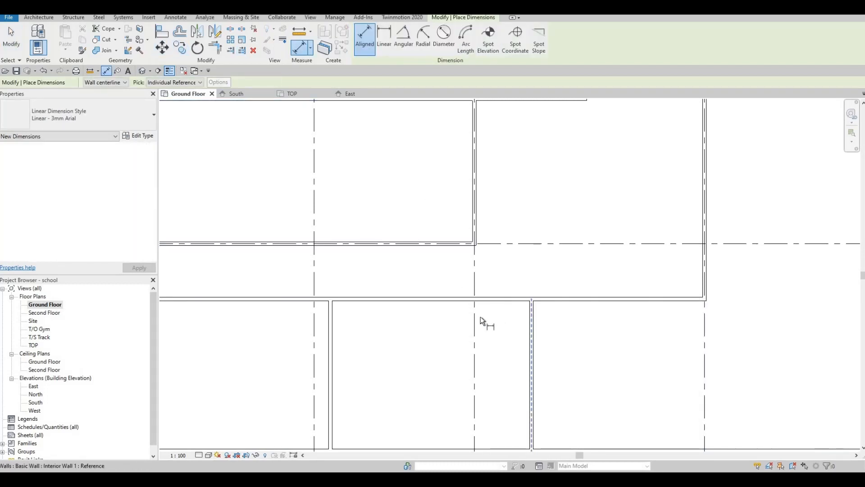
pyautogui.click(475, 320)
pyautogui.click(508, 326)
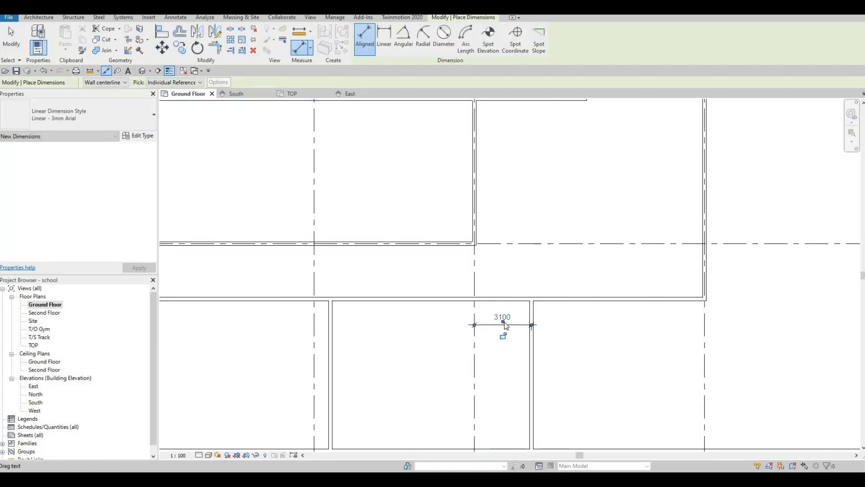
pyautogui.press('Escape')
pyautogui.press('Escape')
pyautogui.click(503, 325)
pyautogui.press('Delete')
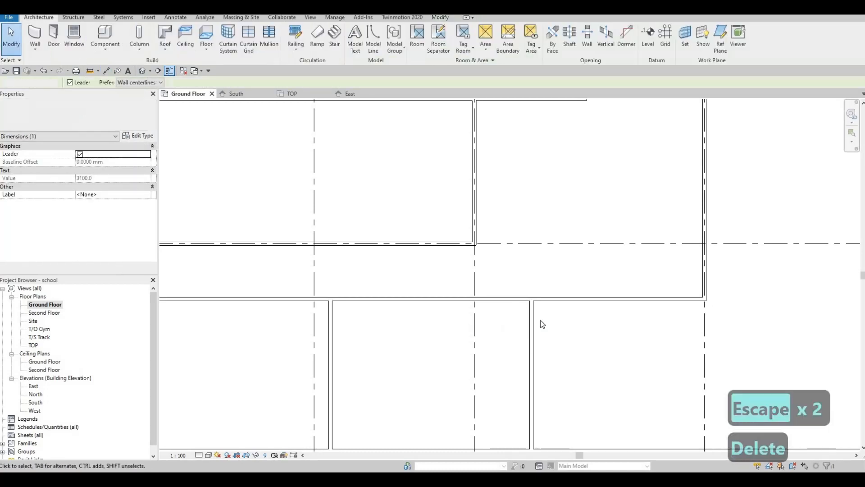
# Step: Set the partition wall's distance from the grid line to its west to 3000 mm
pyautogui.moveTo(534, 345); pyautogui.dragTo(548, 321, button='middle')
pyautogui.press('Escape')
pyautogui.click(545, 316)
pyautogui.moveTo(509, 363); pyautogui.dragTo(510, 318, button='middle')
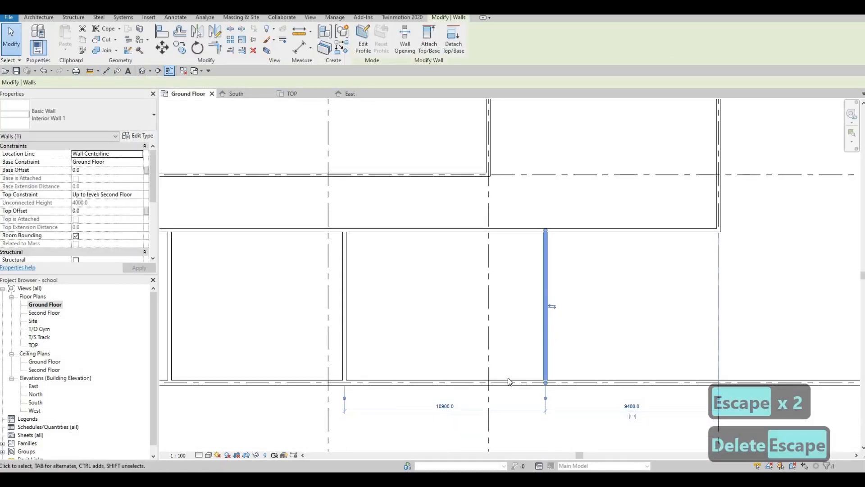
pyautogui.moveTo(343, 400); pyautogui.dragTo(349, 366, button='middle')
pyautogui.moveTo(350, 361); pyautogui.dragTo(493, 360)
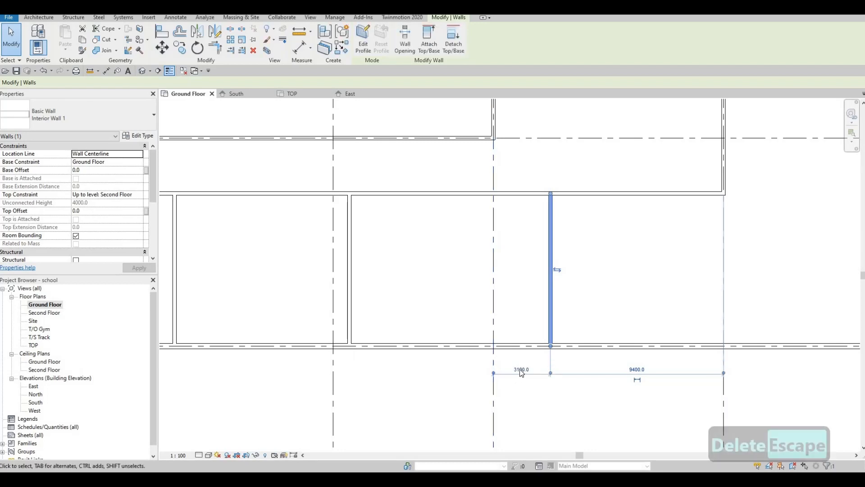
pyautogui.click(522, 370)
pyautogui.write('300')
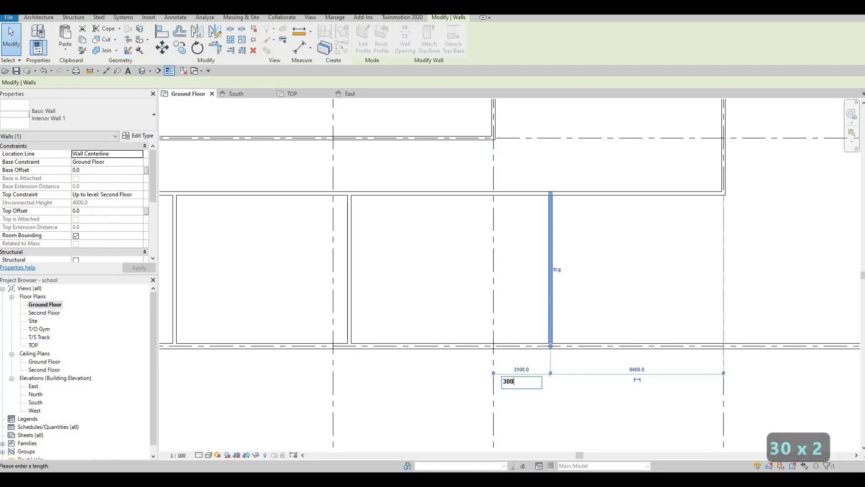
pyautogui.write('0')
pyautogui.press('Return')
pyautogui.press('Escape')
pyautogui.press('Escape')
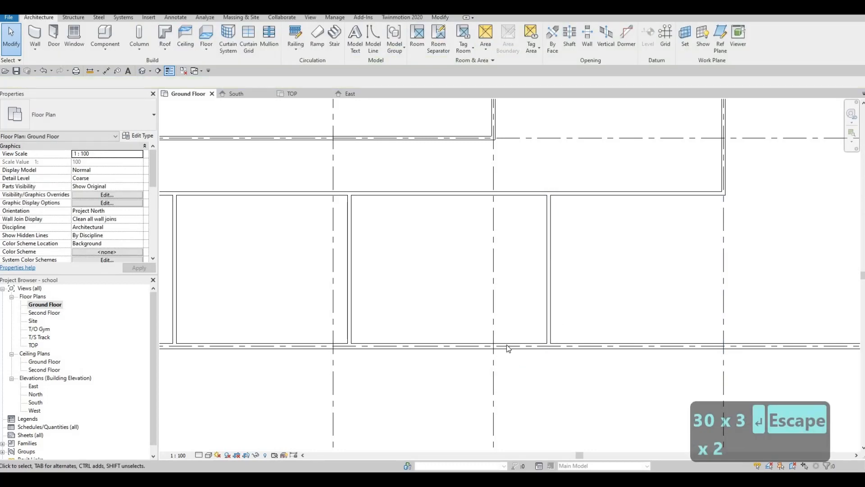
pyautogui.moveTo(506, 347); pyautogui.dragTo(516, 359, button='middle')
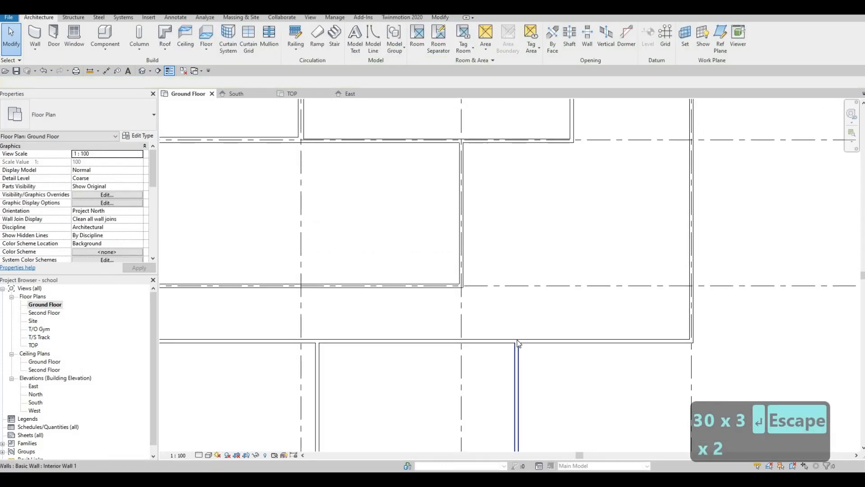
pyautogui.click(517, 340)
pyautogui.moveTo(517, 339); pyautogui.dragTo(517, 286)
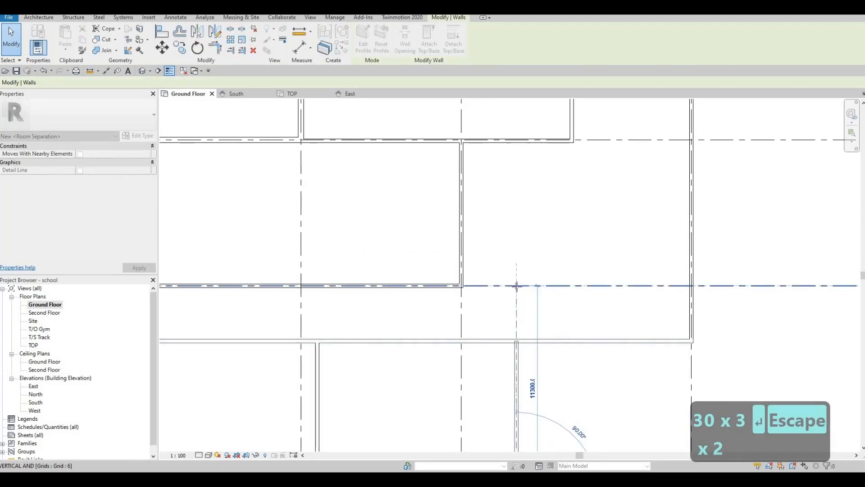
pyautogui.press('Escape')
# Step: Draw an Interior Wall 1 along grid 6 from the corridor wall corner east to the exterior wall, about 20950 mm long
pyautogui.scroll(1, 577, 334)
pyautogui.moveTo(580, 334); pyautogui.dragTo(533, 340, button='middle')
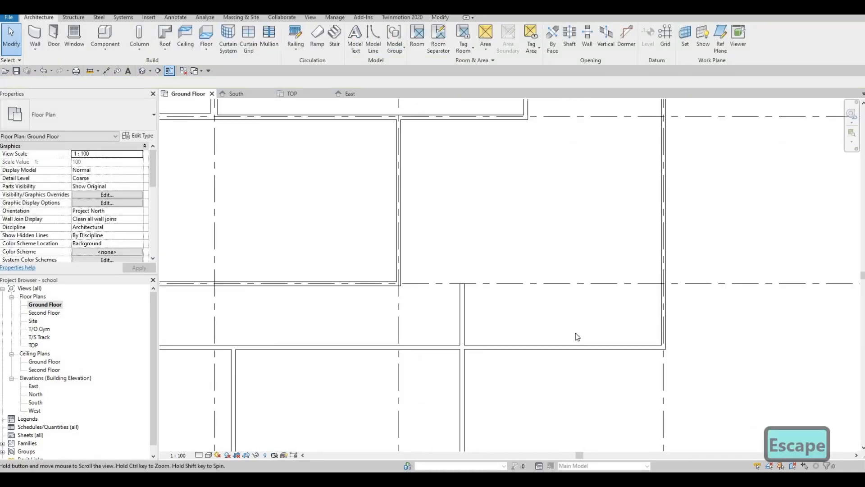
pyautogui.scroll(-1, 575, 336)
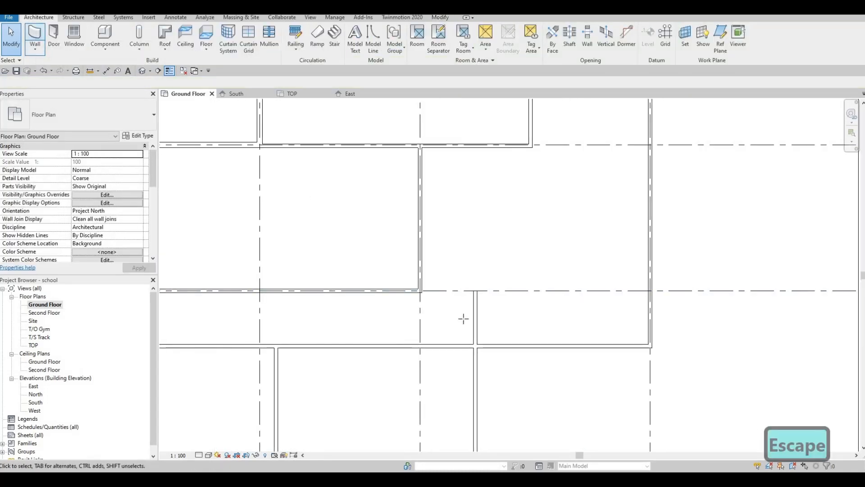
pyautogui.press('w')
pyautogui.press('a')
pyautogui.click(474, 291)
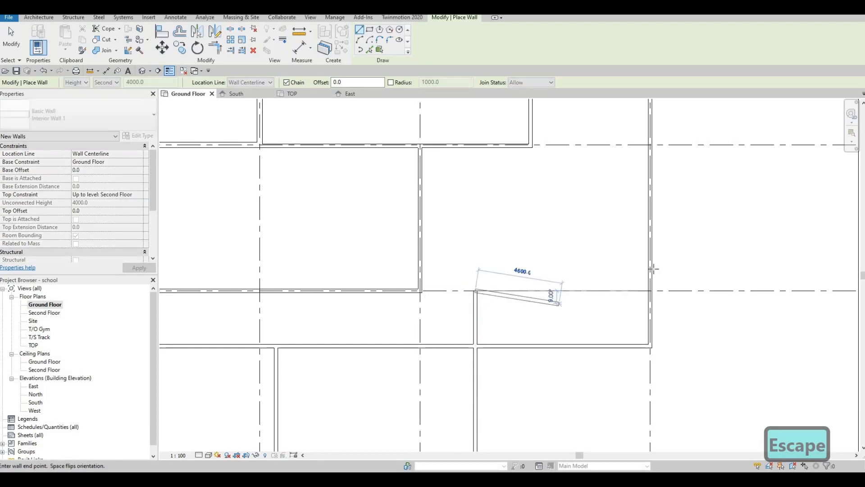
pyautogui.moveTo(550, 299); pyautogui.dragTo(376, 284, button='middle')
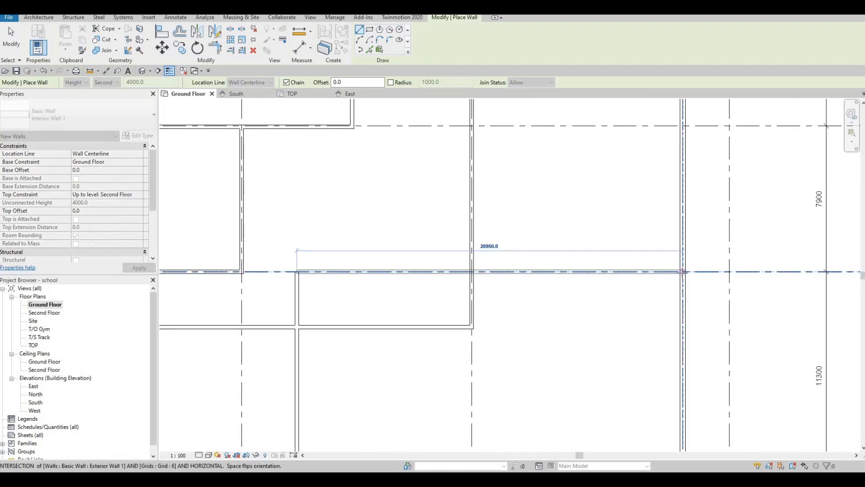
pyautogui.click(680, 272)
pyautogui.press('Escape')
pyautogui.press('Escape')
pyautogui.press('Escape')
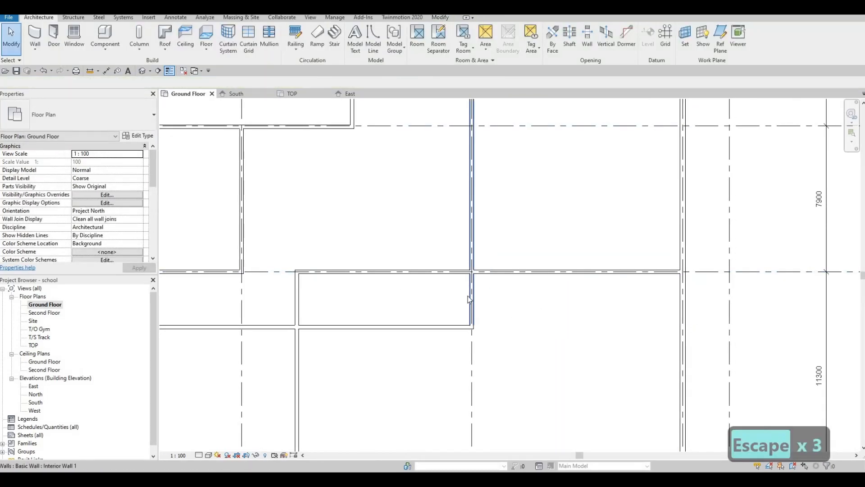
pyautogui.click(472, 325)
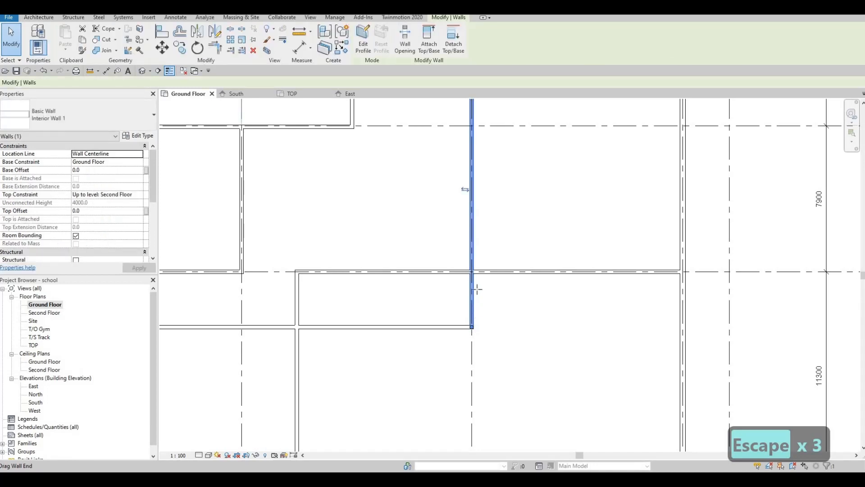
pyautogui.moveTo(477, 289)
pyautogui.mouseDown()
pyautogui.moveTo(477, 272)
pyautogui.moveTo(459, 325)
pyautogui.moveTo(342, 338)
pyautogui.moveTo(297, 331)
pyautogui.mouseUp()
pyautogui.press('Escape')
pyautogui.click(473, 327)
pyautogui.scroll(-4, 464, 297)
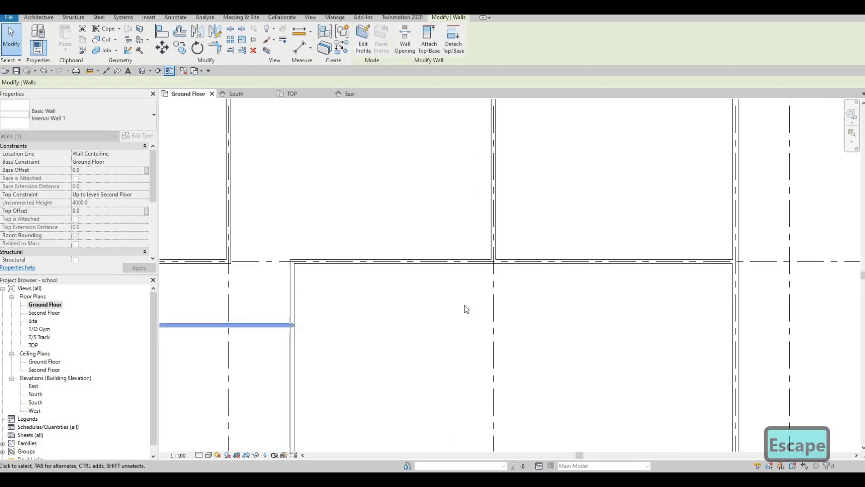
pyautogui.press('Escape')
pyautogui.press('Escape')
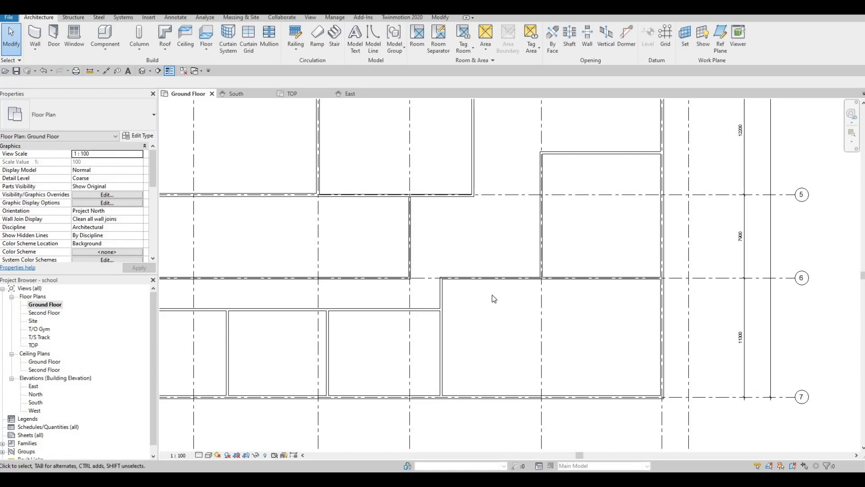
# Step: Extend the vertical wall north of grid 5 down so its end sits 3000 mm above grid 6
pyautogui.moveTo(494, 294); pyautogui.dragTo(506, 342, button='middle')
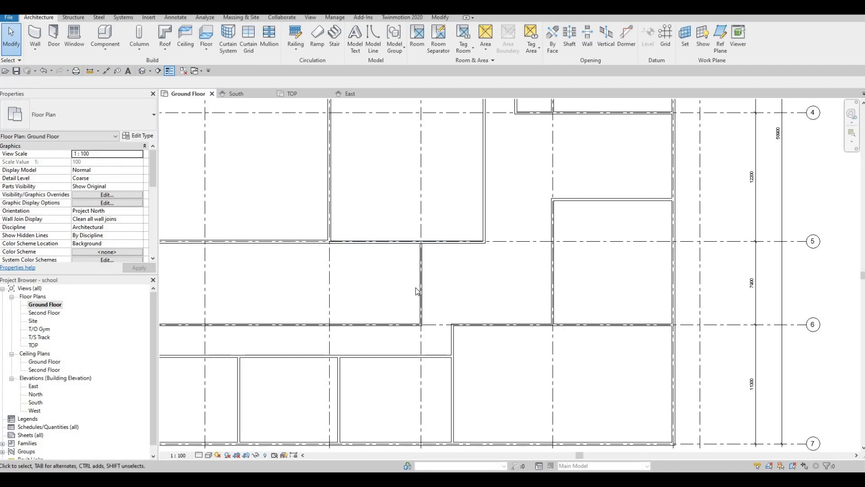
pyautogui.click(484, 237)
pyautogui.moveTo(487, 269)
pyautogui.mouseDown()
pyautogui.moveTo(476, 291)
pyautogui.moveTo(484, 286)
pyautogui.mouseUp()
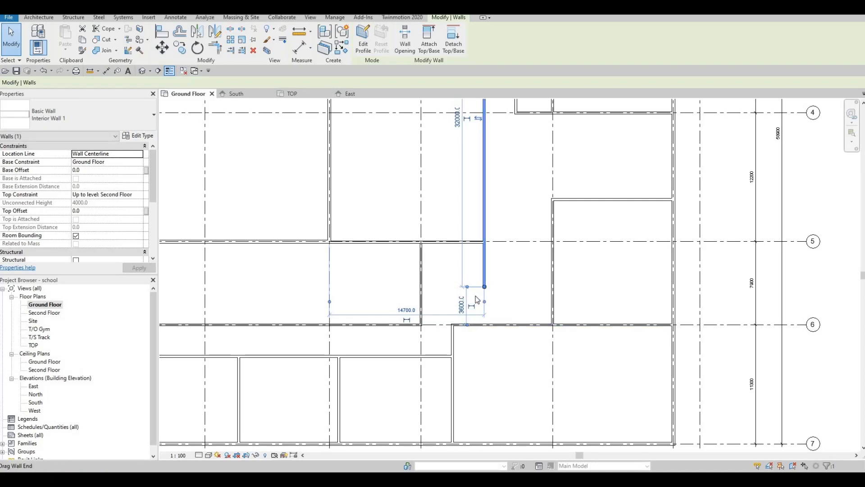
pyautogui.scroll(4, 477, 294)
pyautogui.moveTo(489, 280); pyautogui.dragTo(492, 296)
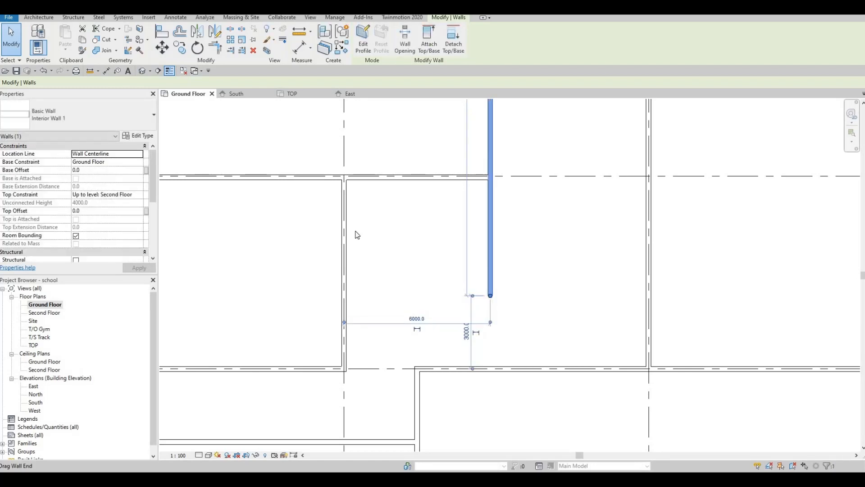
# Step: Draw an Interior Wall 1 west from the extended wall's lower end to the vertical wall along the grid line
pyautogui.click(36, 18)
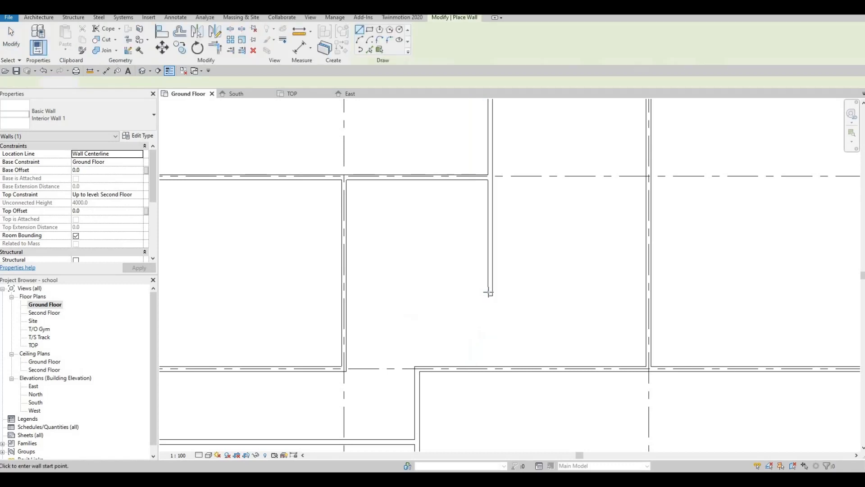
pyautogui.click(490, 295)
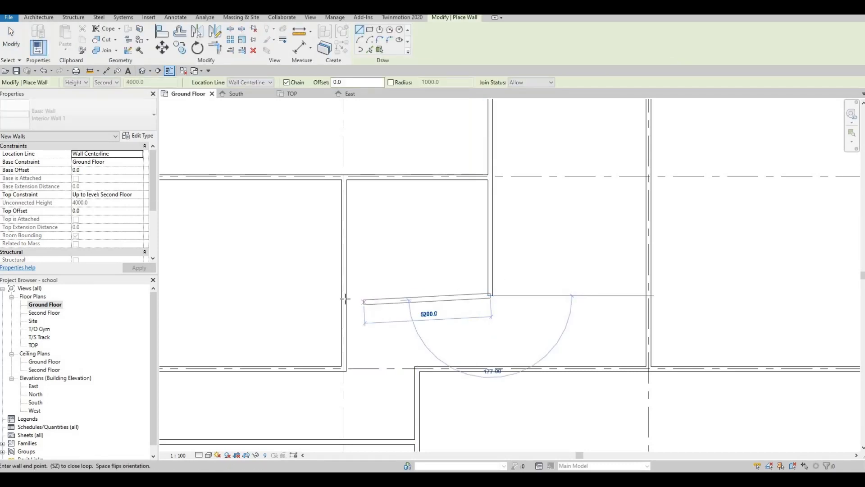
pyautogui.click(343, 296)
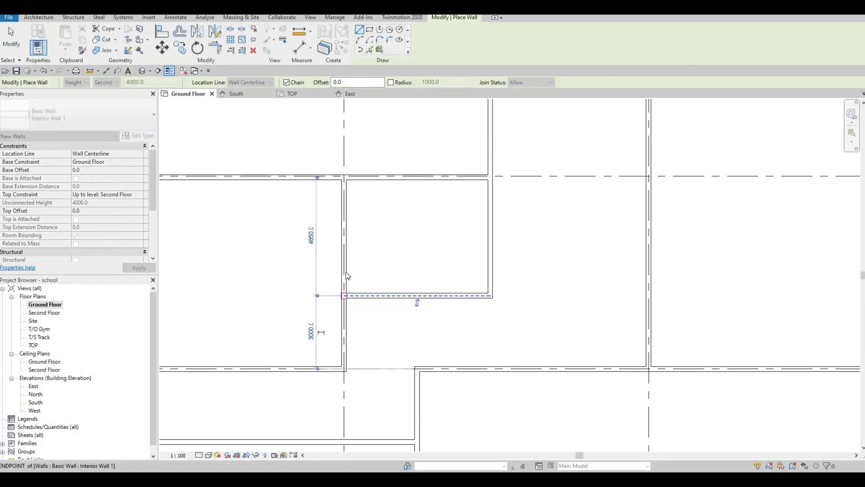
pyautogui.press('Escape')
pyautogui.press('Escape')
# Step: Draw an Interior Wall 1 along the grid line from the corridor wall north to the exterior wall
pyautogui.click(341, 195)
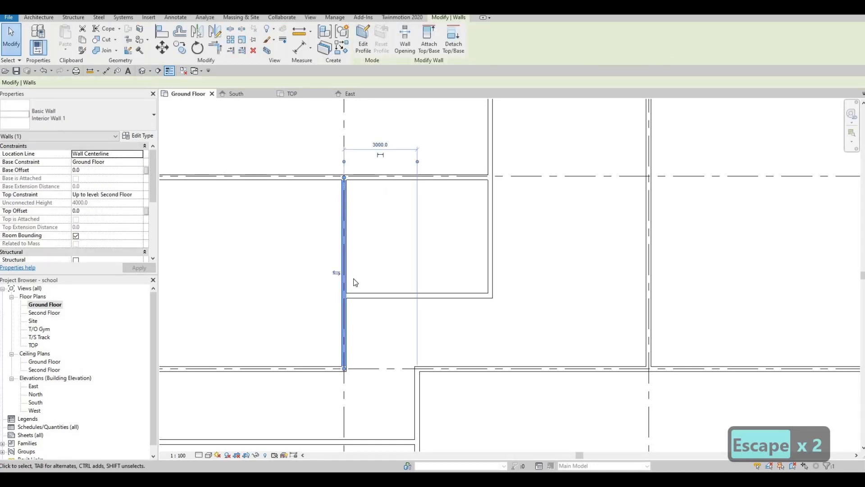
pyautogui.press('Escape')
pyautogui.moveTo(444, 226); pyautogui.dragTo(449, 226, button='middle')
pyautogui.scroll(-2, 449, 226)
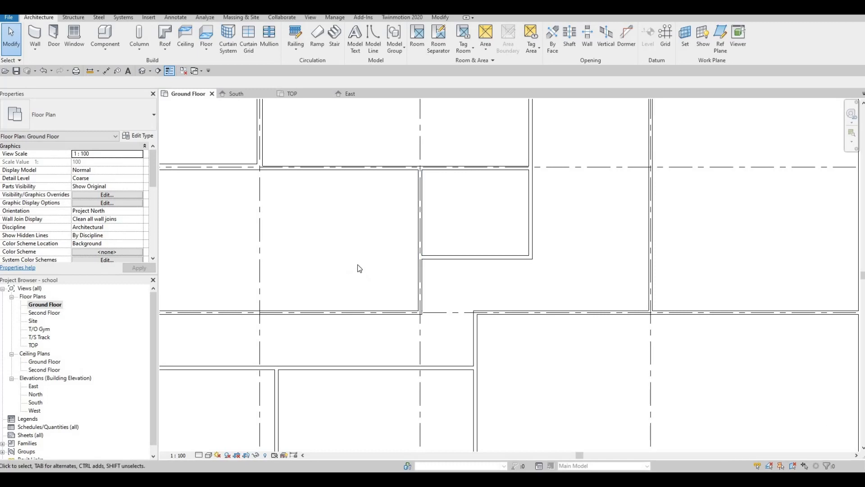
pyautogui.moveTo(436, 268); pyautogui.dragTo(528, 271, button='middle')
pyautogui.moveTo(259, 140); pyautogui.dragTo(262, 147, button='middle')
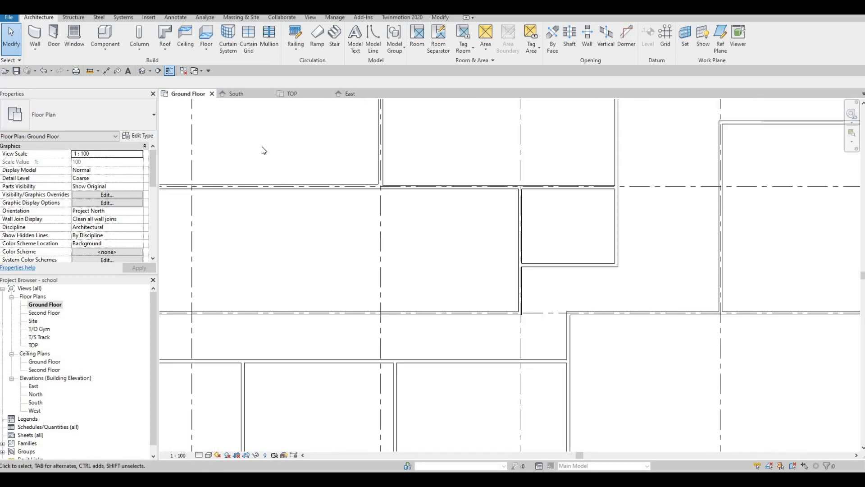
pyautogui.click(36, 45)
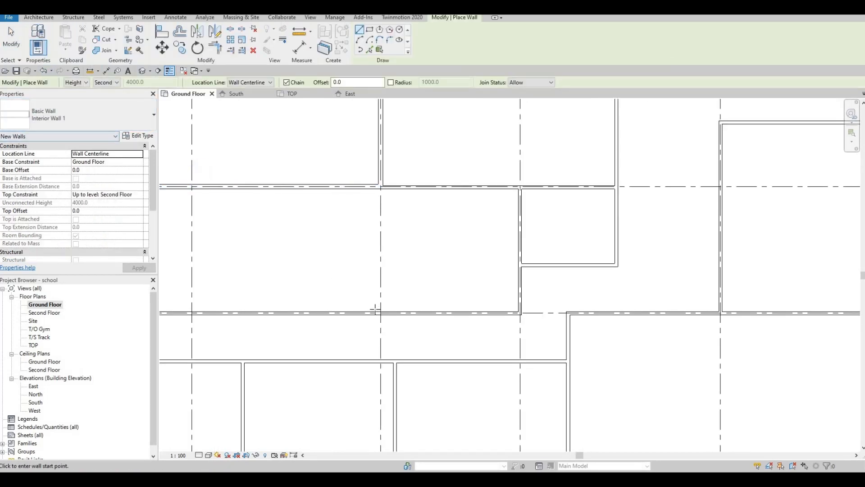
pyautogui.click(380, 312)
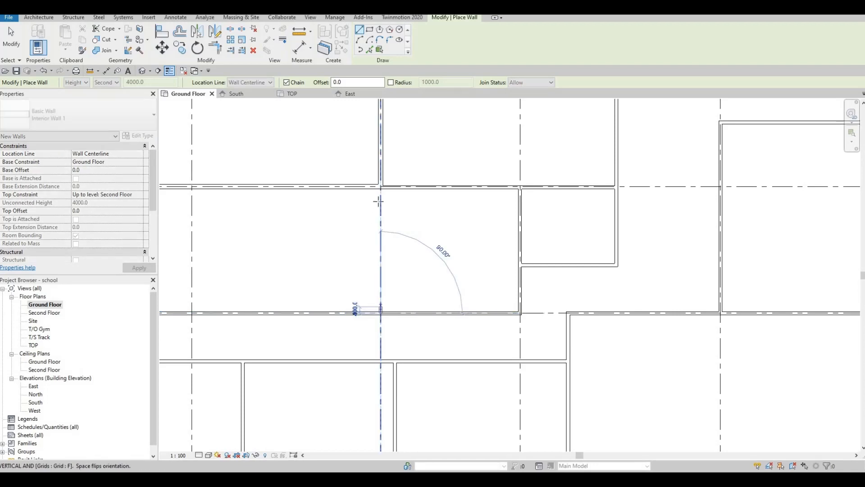
pyautogui.click(381, 187)
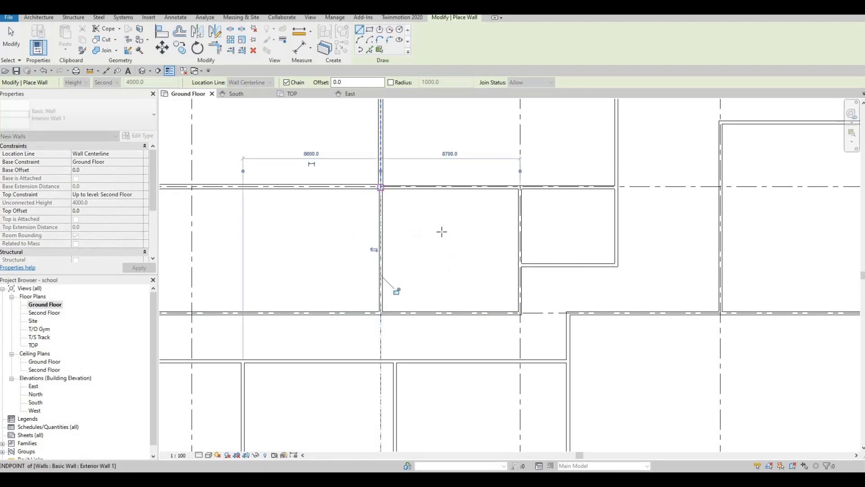
pyautogui.press('Escape')
pyautogui.moveTo(427, 253); pyautogui.dragTo(519, 226, button='middle')
pyautogui.scroll(-1, 519, 226)
pyautogui.moveTo(458, 254); pyautogui.dragTo(565, 270, button='middle')
pyautogui.press('F1')
pyautogui.moveTo(273, 161); pyautogui.dragTo(418, 162, button='middle')
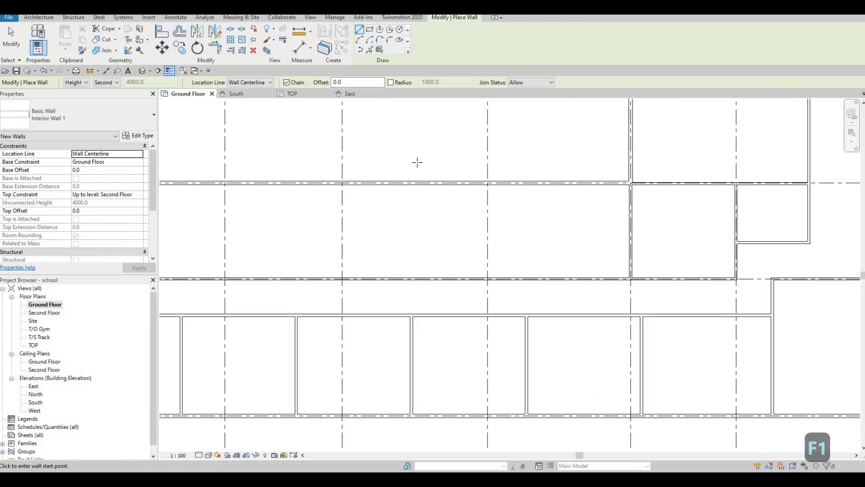
pyautogui.press('Escape')
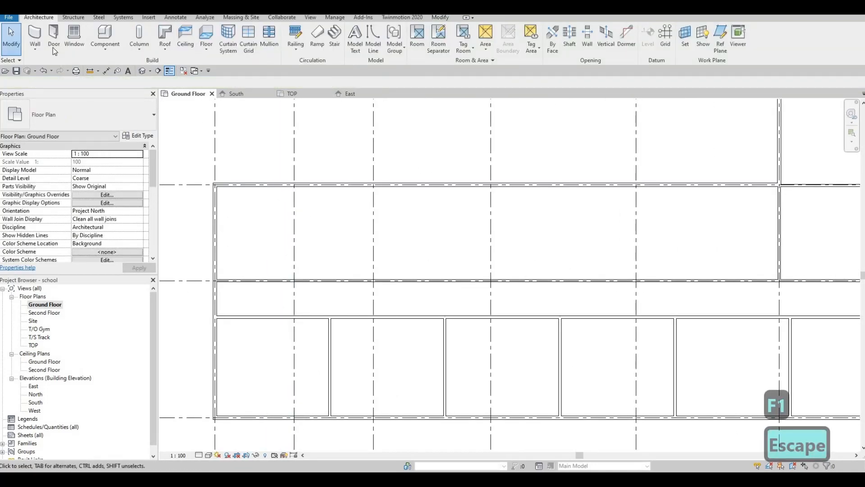
# Step: Draw an Interior Wall 1 along grid C from the exterior wall south to the corridor wall, about 8000 mm long
pyautogui.click(35, 33)
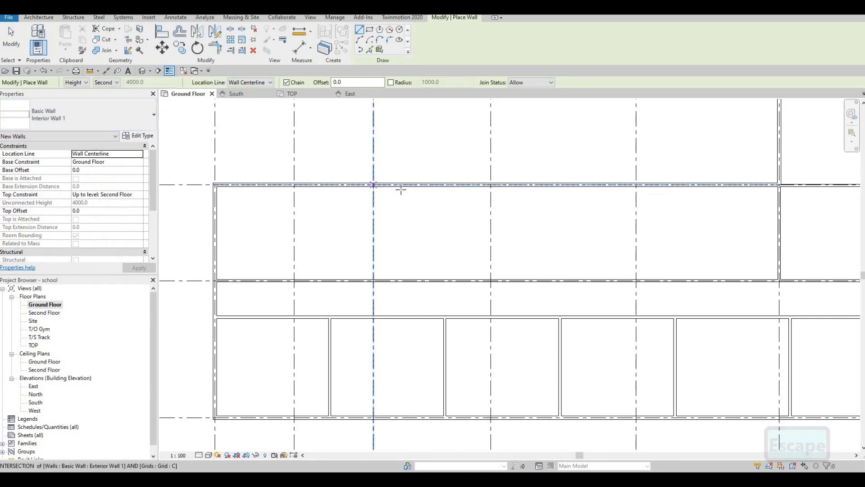
pyautogui.click(373, 186)
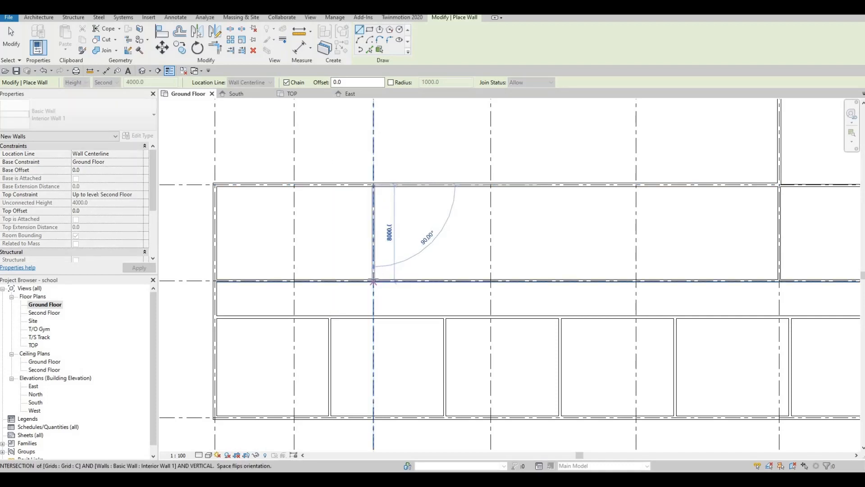
pyautogui.click(364, 237)
pyautogui.press('Escape')
pyautogui.press('Escape')
# Step: Set the new wall's distance from the west exterior wall to 13000 mm
pyautogui.click(373, 244)
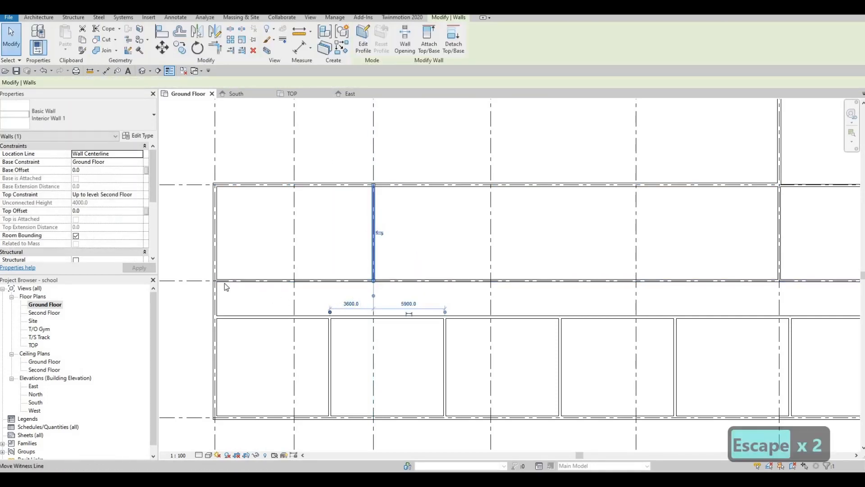
pyautogui.moveTo(226, 287); pyautogui.dragTo(219, 283)
pyautogui.moveTo(297, 309); pyautogui.dragTo(295, 309)
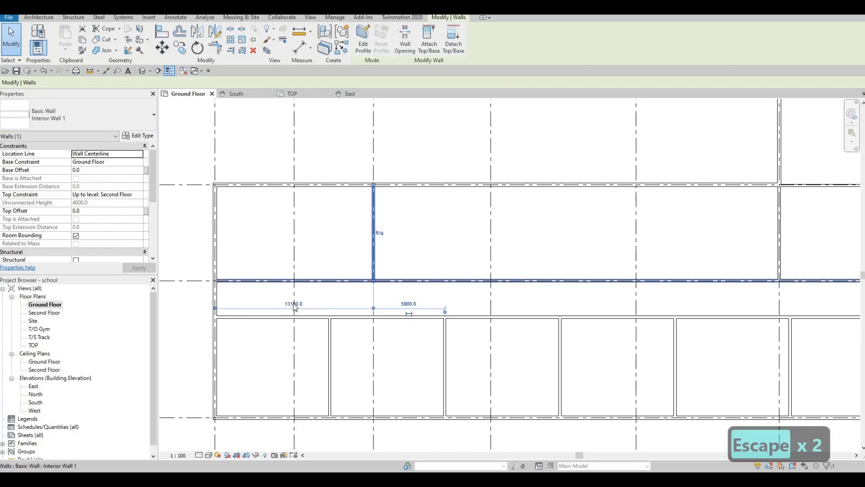
pyautogui.click(294, 304)
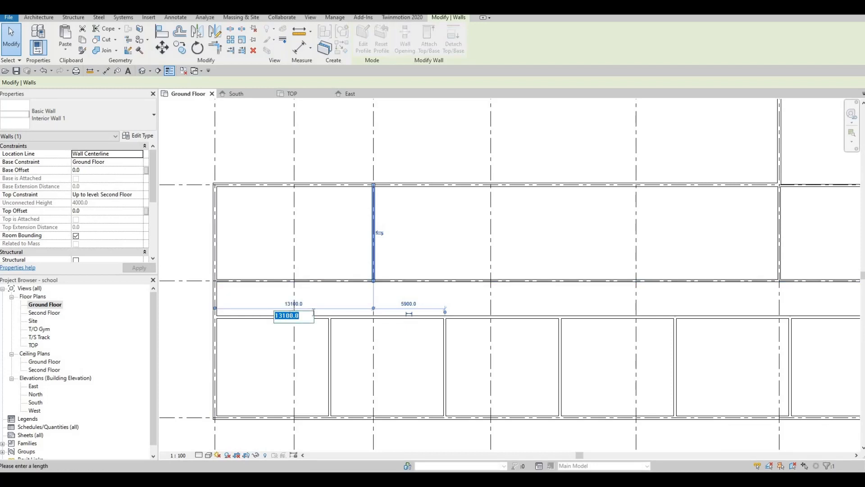
pyautogui.write('1300')
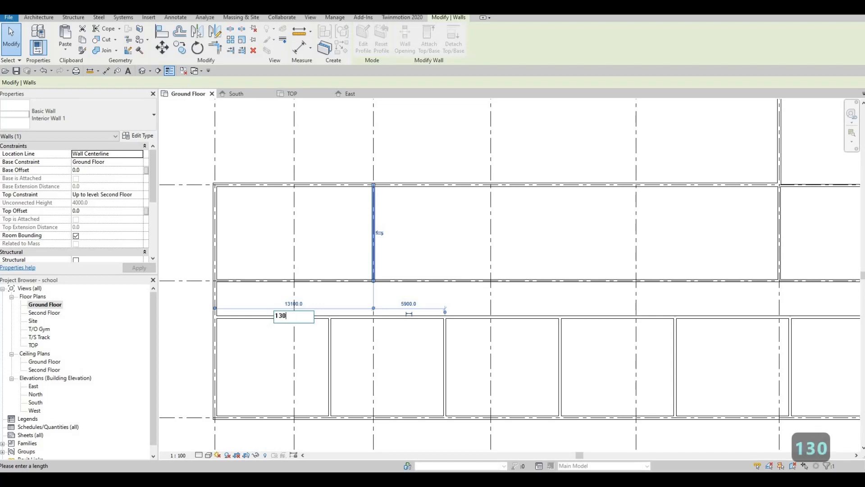
pyautogui.press('Return')
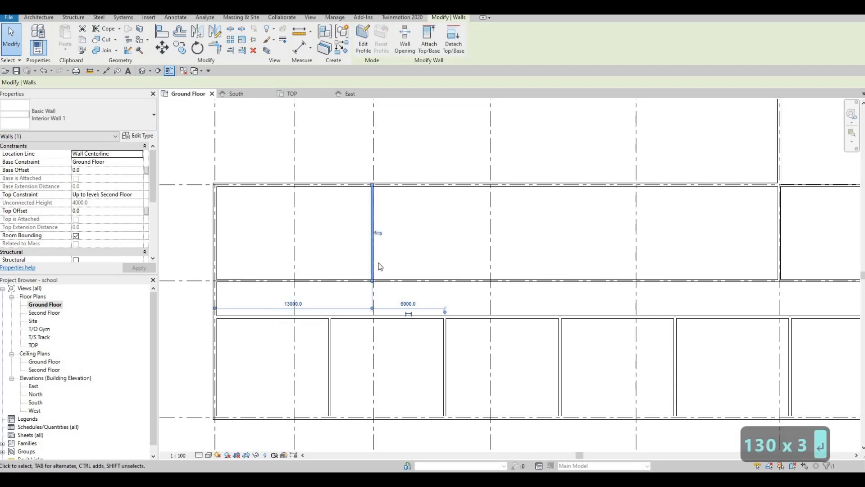
pyautogui.press('Escape')
# Step: Draw an Interior Wall 1 from the north exterior wall south to the corridor wall, about 7750 mm long
pyautogui.moveTo(367, 151); pyautogui.dragTo(335, 174, button='middle')
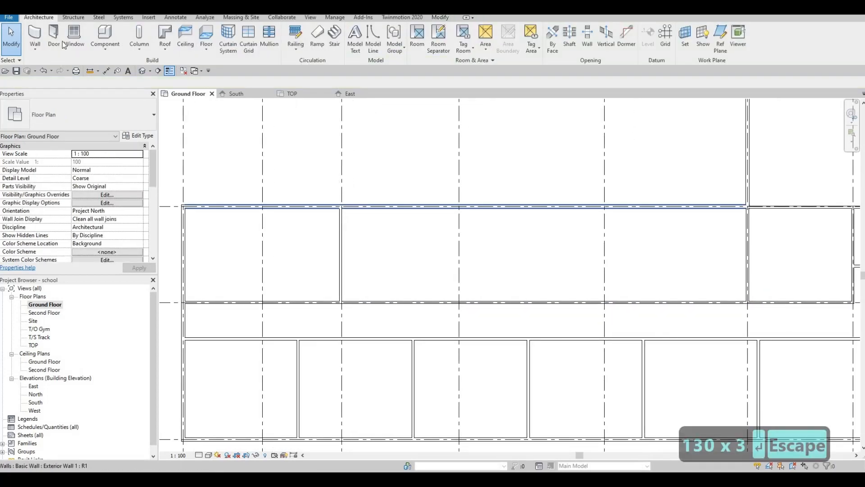
pyautogui.click(35, 36)
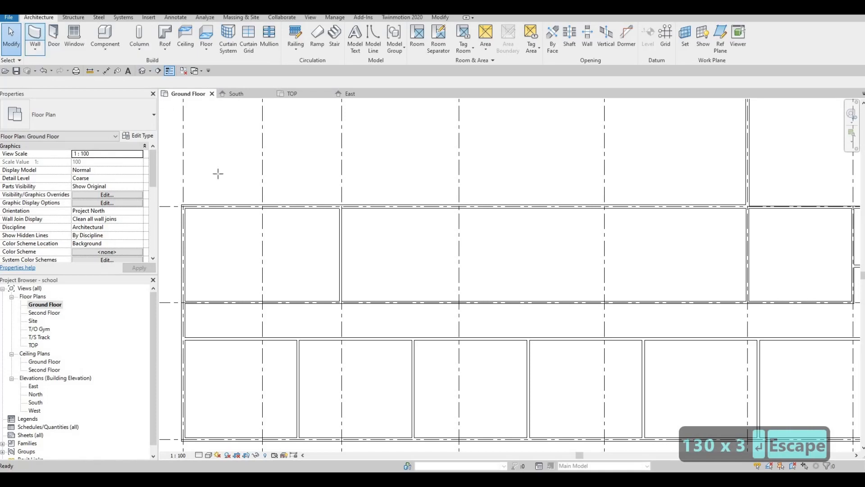
pyautogui.click(405, 208)
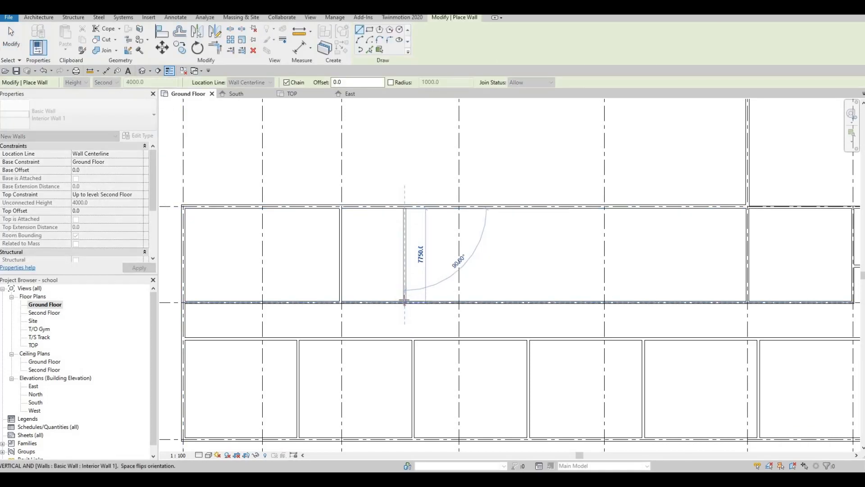
pyautogui.click(405, 302)
pyautogui.press('Escape')
pyautogui.press('Escape')
# Step: Set that wall's distance from the partition wall to its west to 4500 mm
pyautogui.click(405, 279)
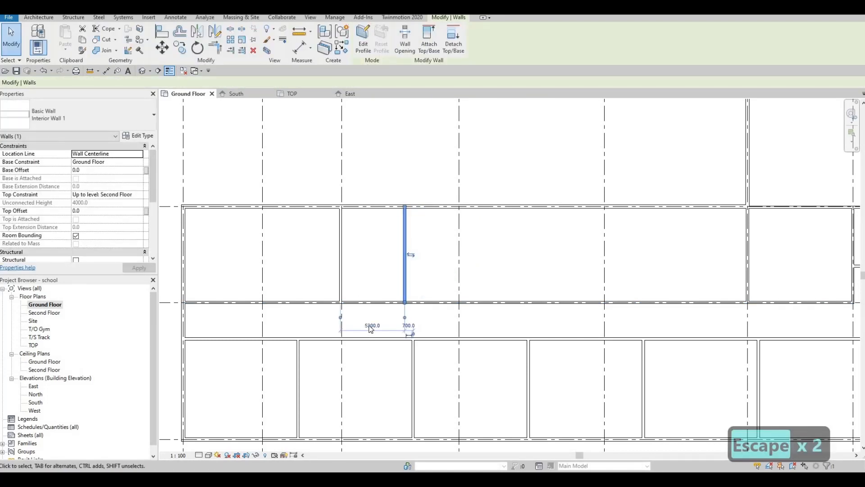
pyautogui.click(371, 326)
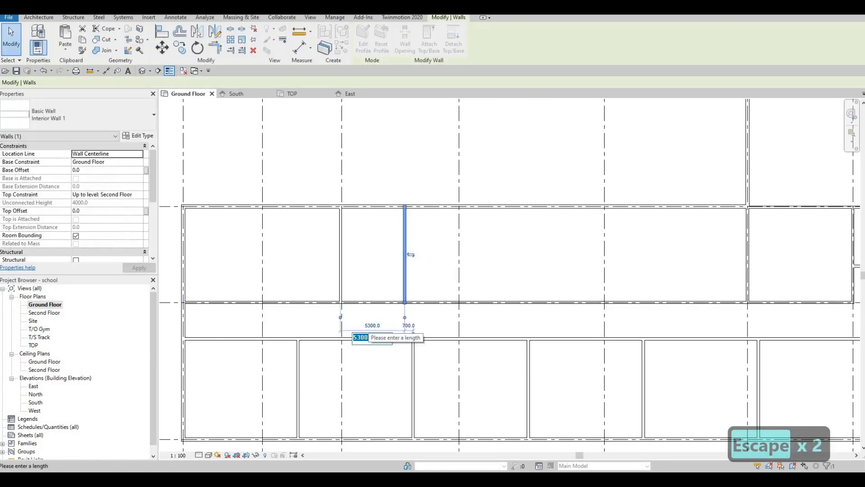
pyautogui.write('4400')
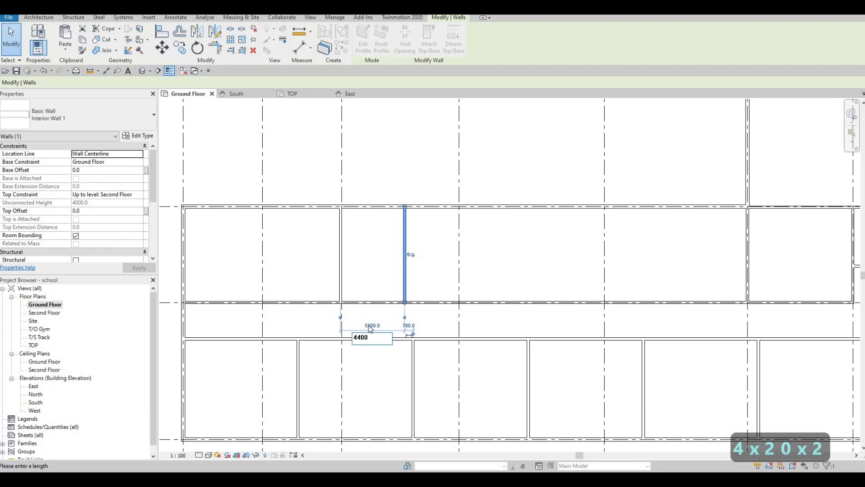
pyautogui.press('BackSpace')
pyautogui.press('BackSpace')
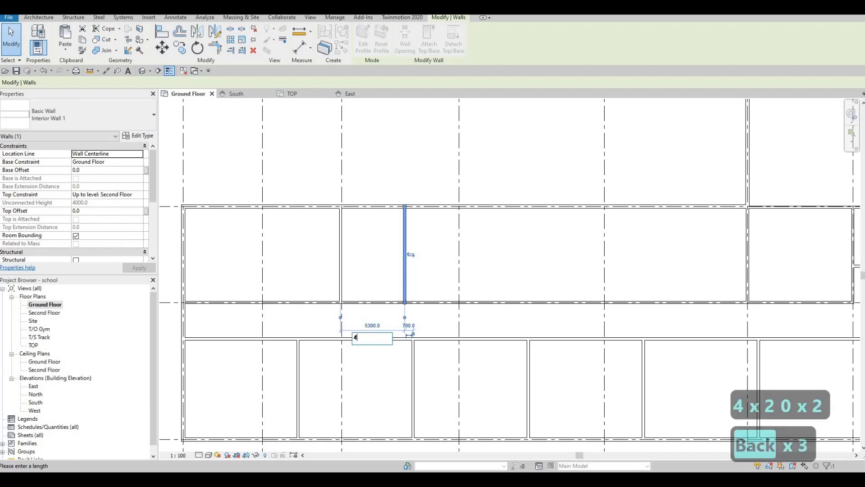
pyautogui.write('500')
pyautogui.press('Return')
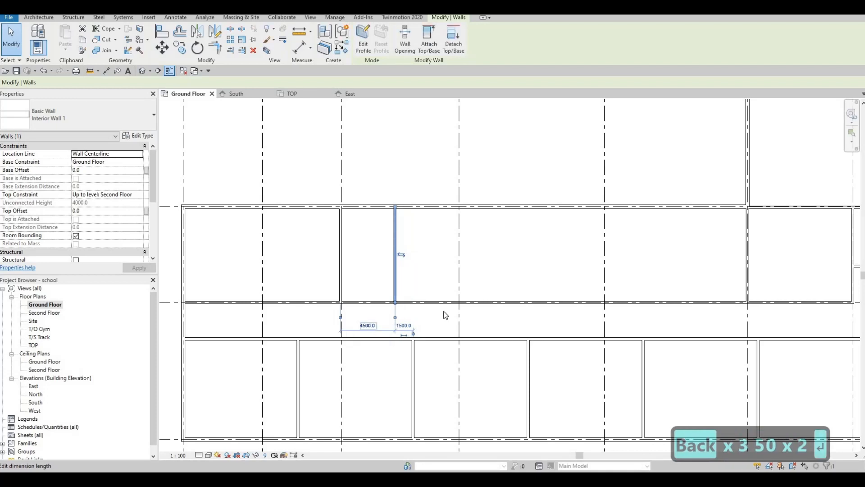
pyautogui.press('Escape')
# Step: Draw an Interior Wall 1 from the north exterior wall south to the corridor wall, about 7900 mm long
pyautogui.moveTo(380, 321); pyautogui.dragTo(329, 331, button='middle')
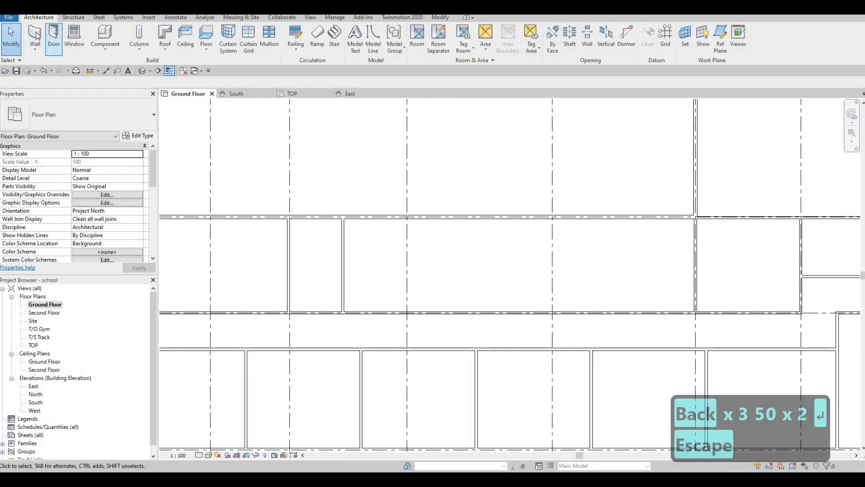
pyautogui.click(36, 35)
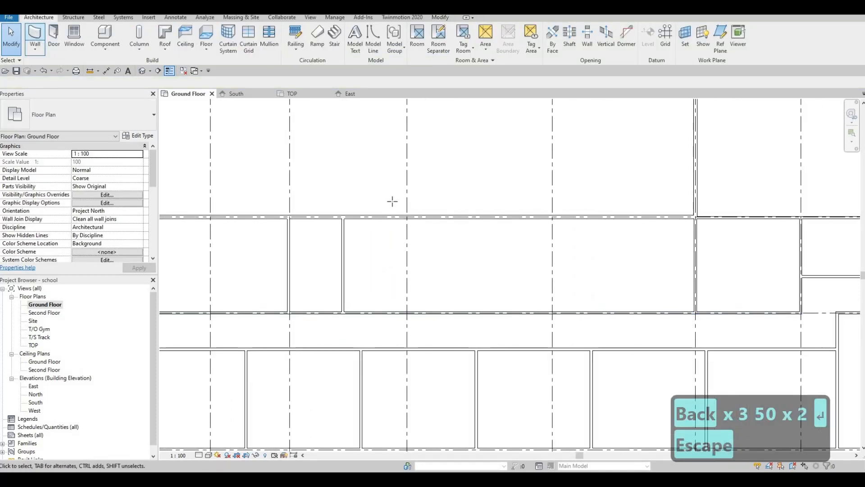
pyautogui.click(481, 220)
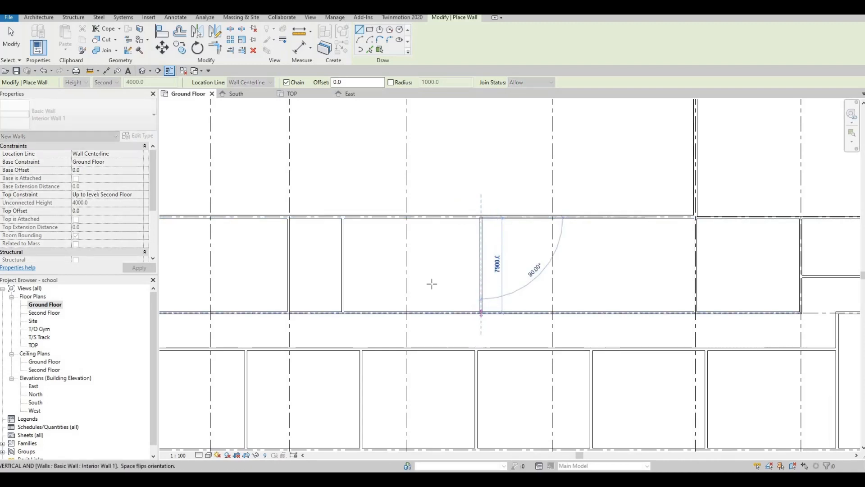
pyautogui.click(481, 311)
pyautogui.press('Escape')
pyautogui.press('Escape')
# Step: Set the new wall's distance from the interior wall to its west to 13000 mm
pyautogui.click(479, 310)
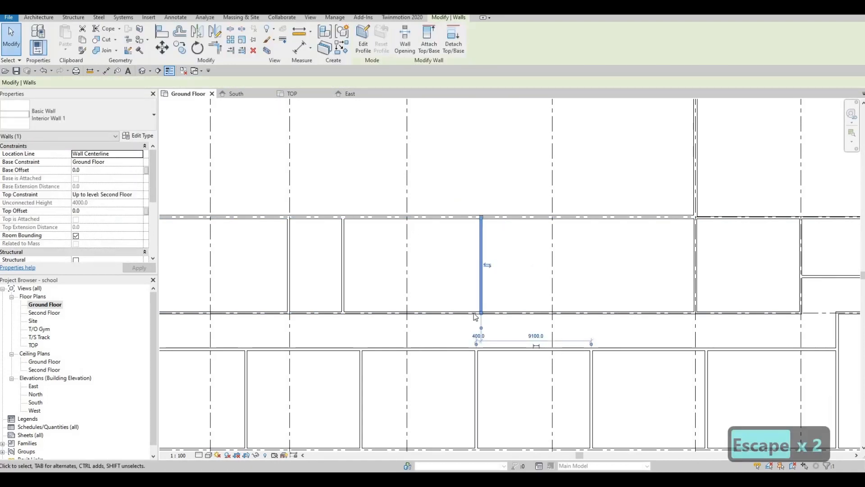
pyautogui.moveTo(476, 344); pyautogui.dragTo(343, 312)
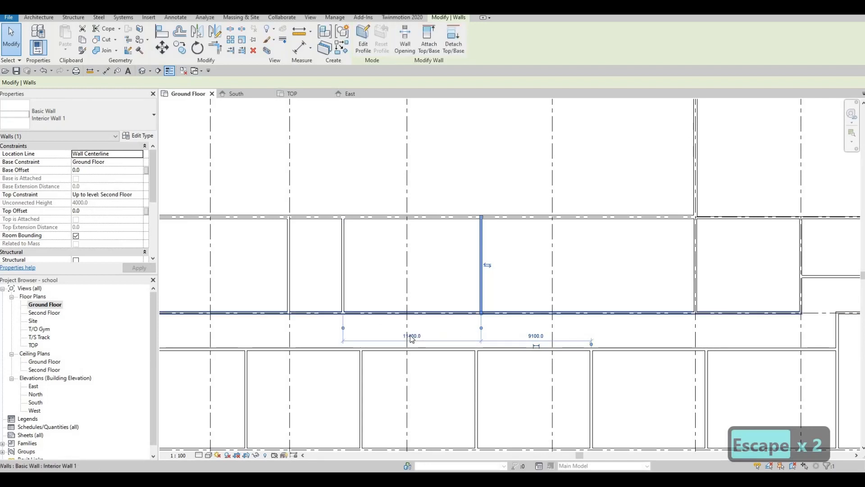
pyautogui.click(413, 336)
pyautogui.write('1')
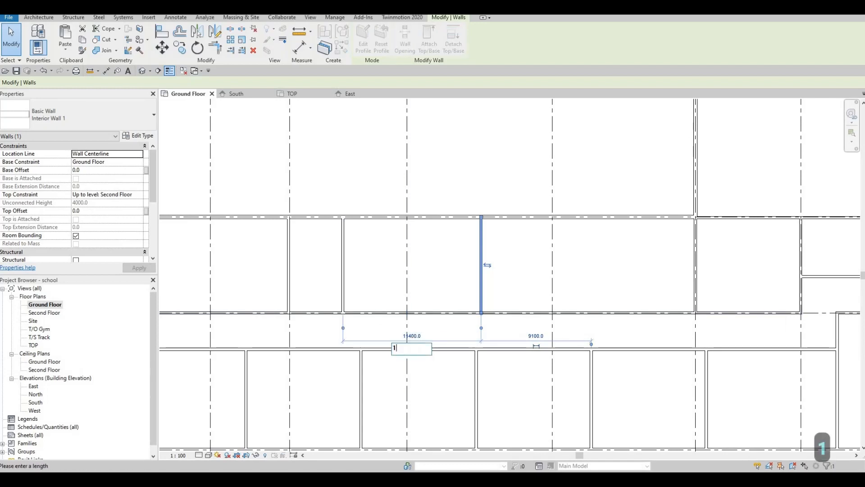
pyautogui.write('3000')
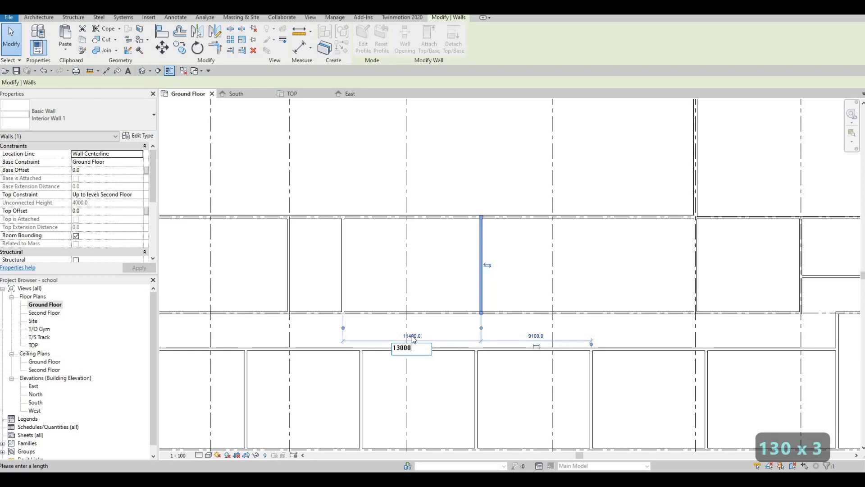
pyautogui.press('Return')
pyautogui.press('Escape')
pyautogui.press('Escape')
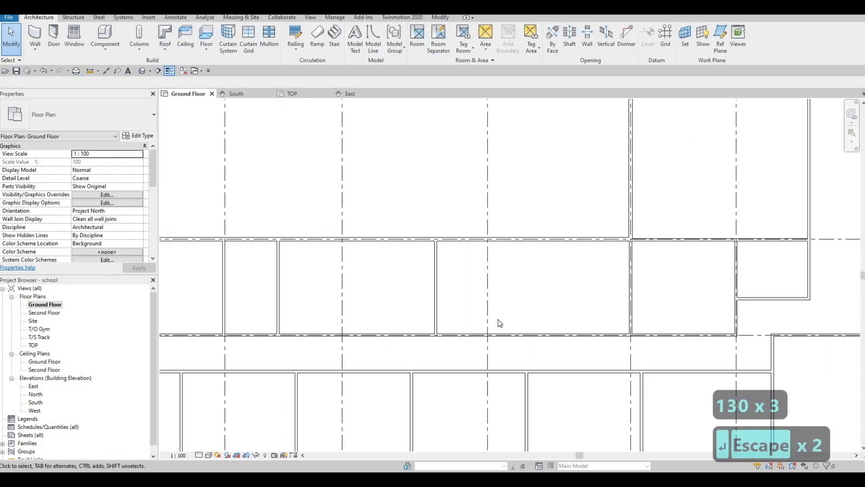
# Step: Draw an Interior Wall 1 from the north exterior wall south to the corridor wall, further east
pyautogui.press('F1')
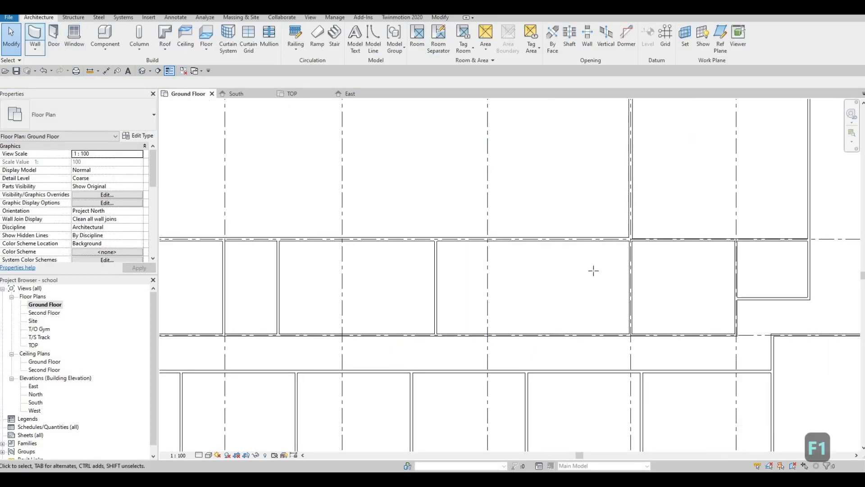
pyautogui.click(575, 239)
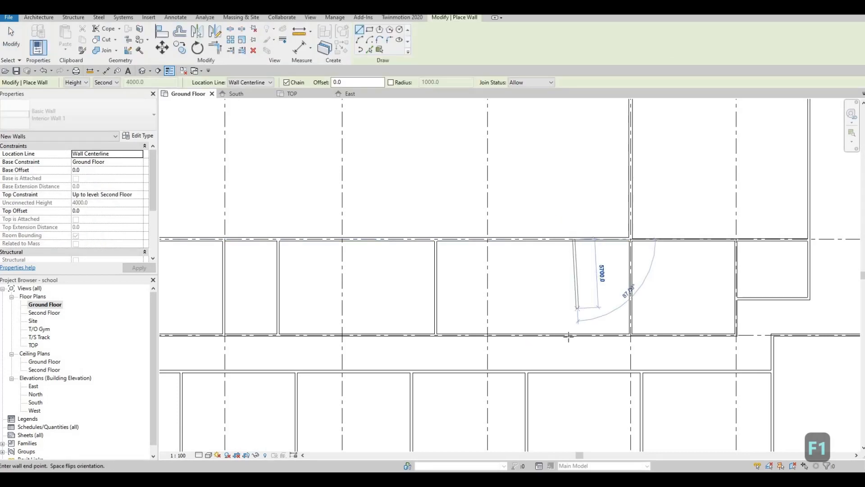
pyautogui.click(586, 343)
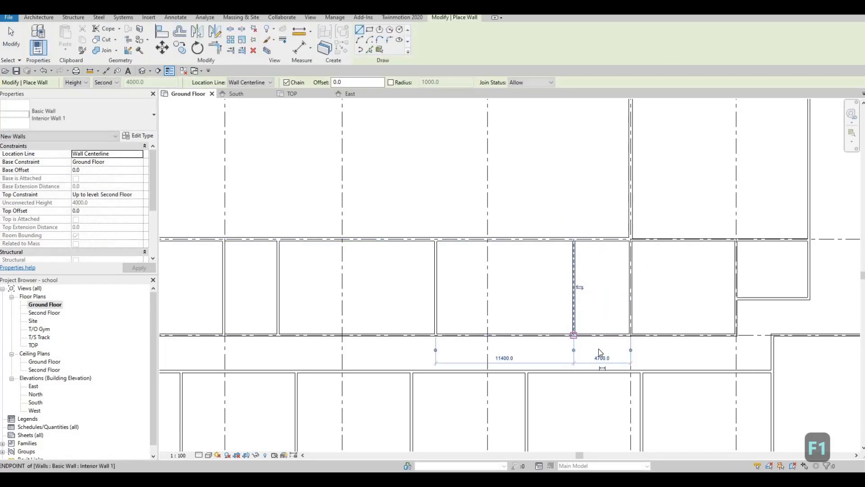
pyautogui.press('Escape')
pyautogui.press('Escape')
# Step: Set that wall's distance from the wall to its east to 4500 mm
pyautogui.click(574, 309)
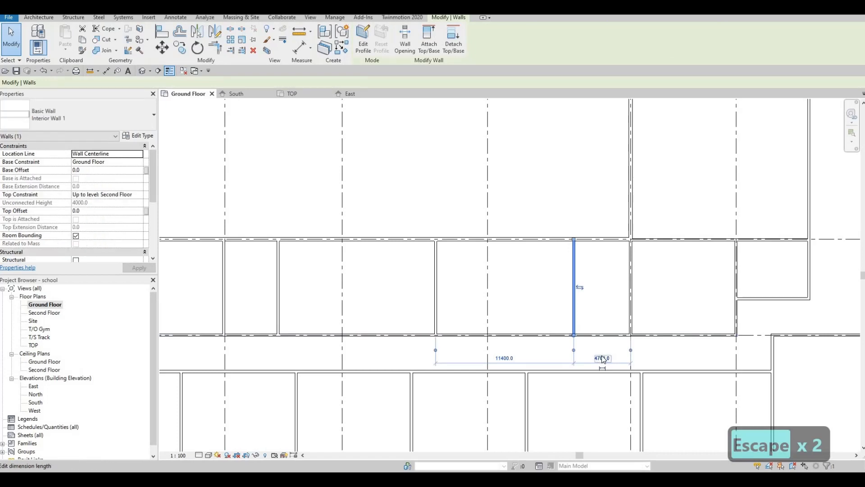
pyautogui.click(602, 357)
pyautogui.write('4500')
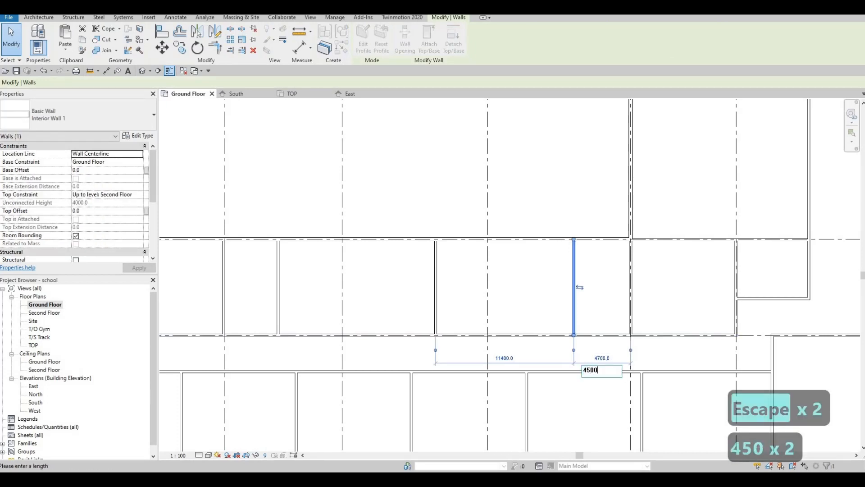
pyautogui.press('Return')
pyautogui.press('Escape')
pyautogui.press('Escape')
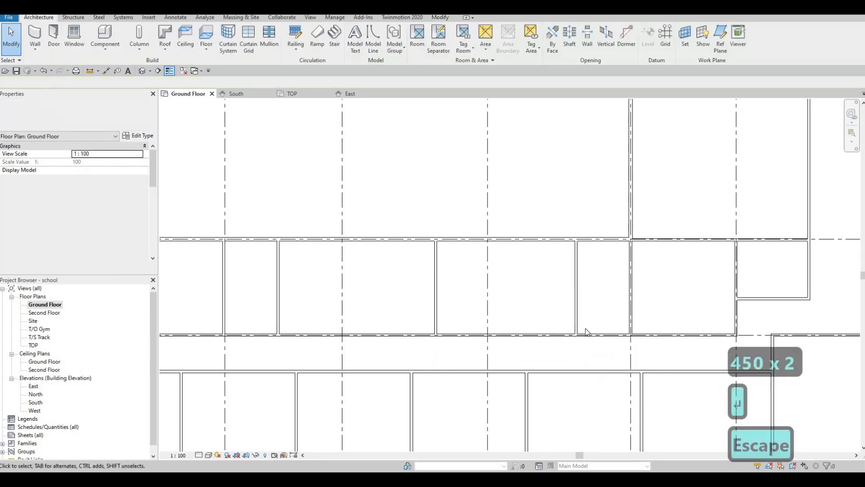
# Step: Draw an Interior Wall 1 in the northern wing from the north exterior wall south to the corridor wall
pyautogui.scroll(-2, 596, 333)
pyautogui.scroll(-4, 600, 332)
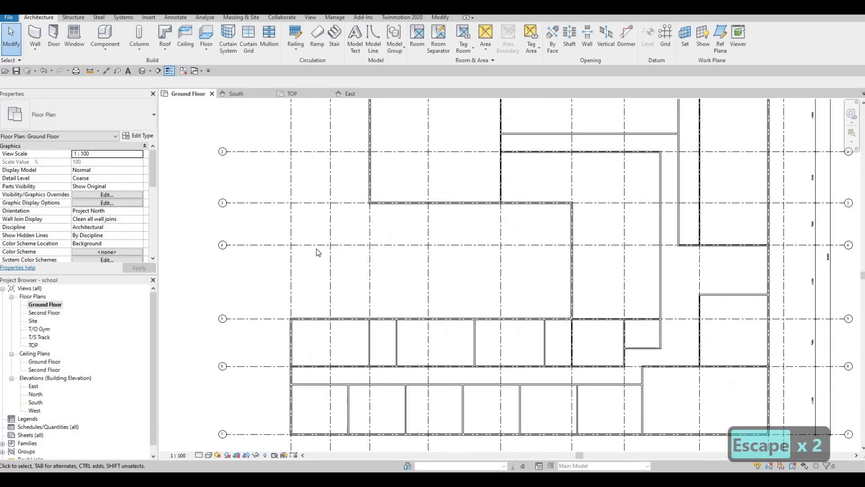
pyautogui.press('F1')
pyautogui.moveTo(518, 111); pyautogui.dragTo(460, 167, button='middle')
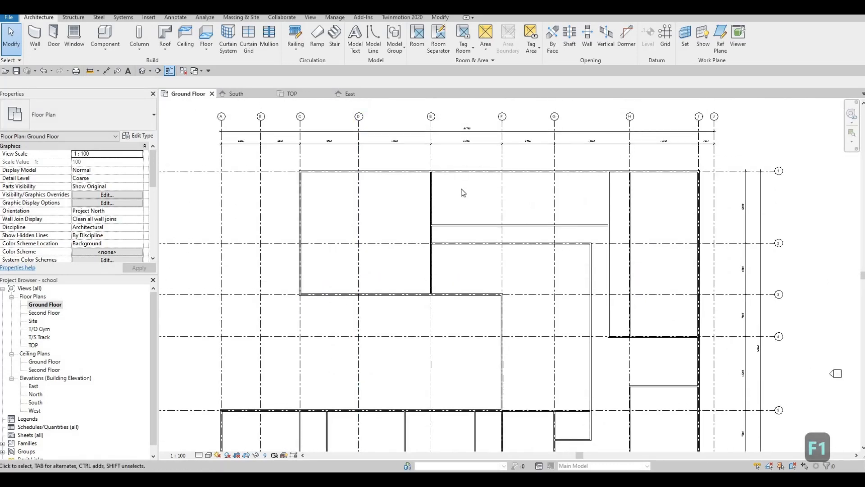
pyautogui.scroll(2, 464, 175)
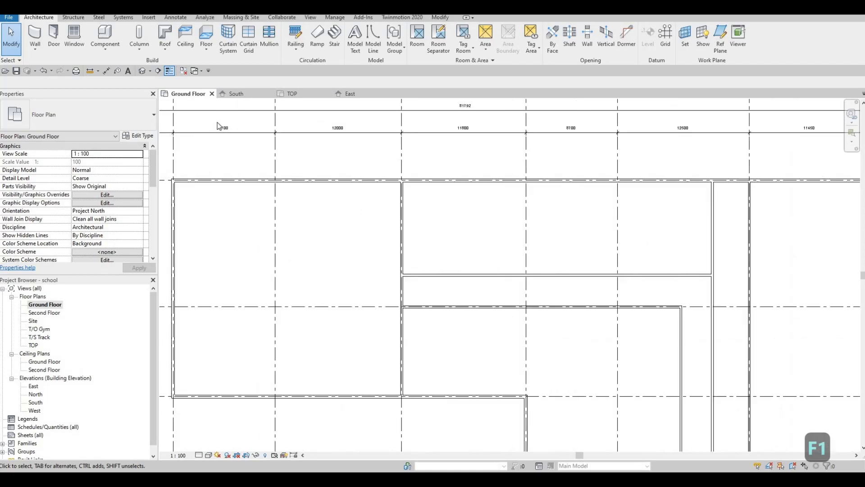
pyautogui.click(35, 34)
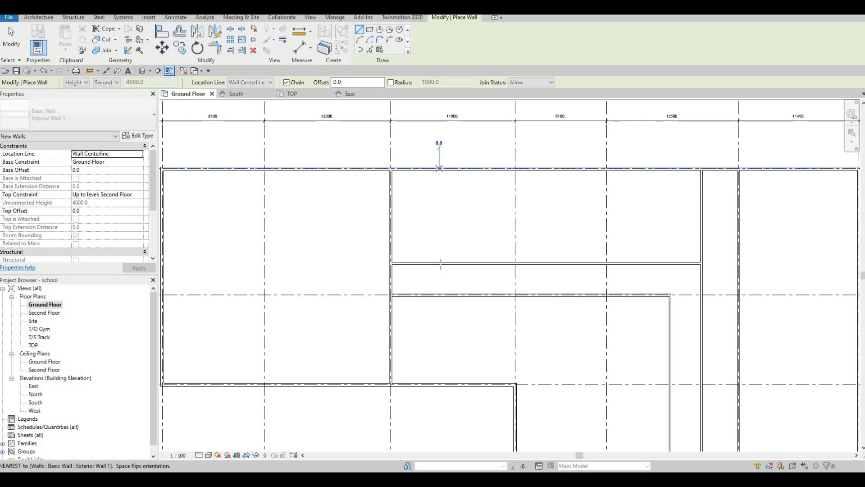
pyautogui.click(440, 168)
pyautogui.click(440, 262)
pyautogui.press('Escape')
pyautogui.press('Escape')
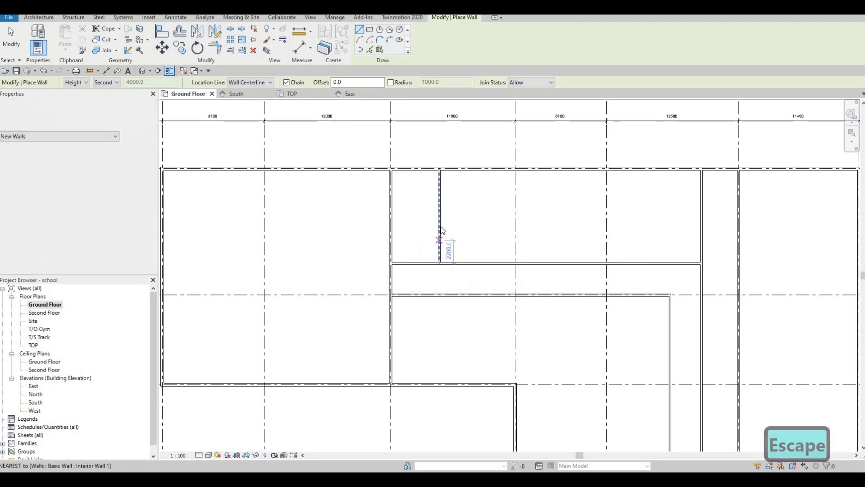
# Step: Set that wall's distance from the wall to its west to 3700 mm
pyautogui.scroll(2, 414, 289)
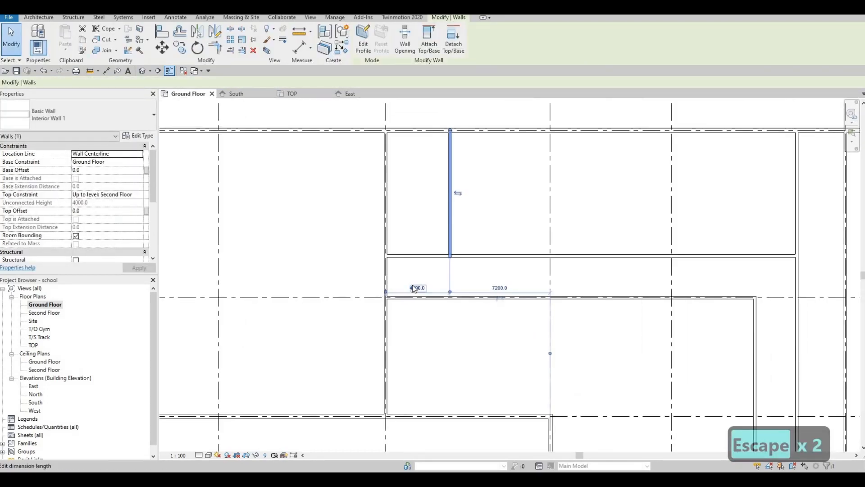
pyautogui.click(414, 287)
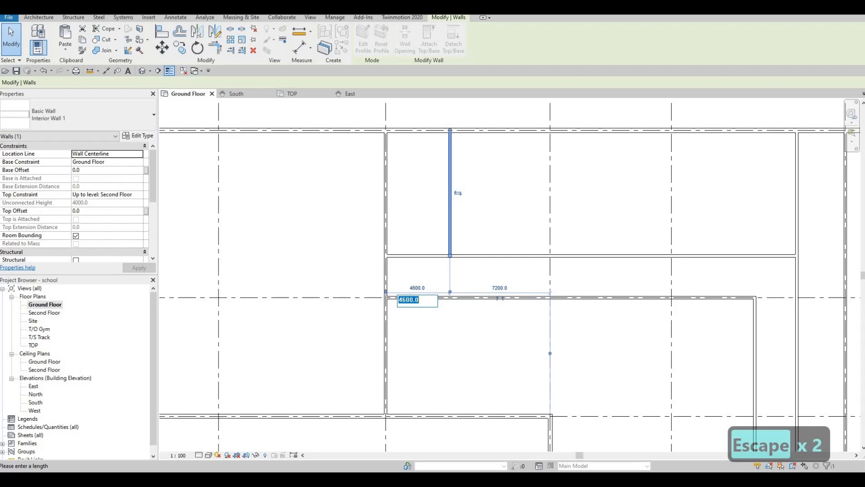
pyautogui.write('36')
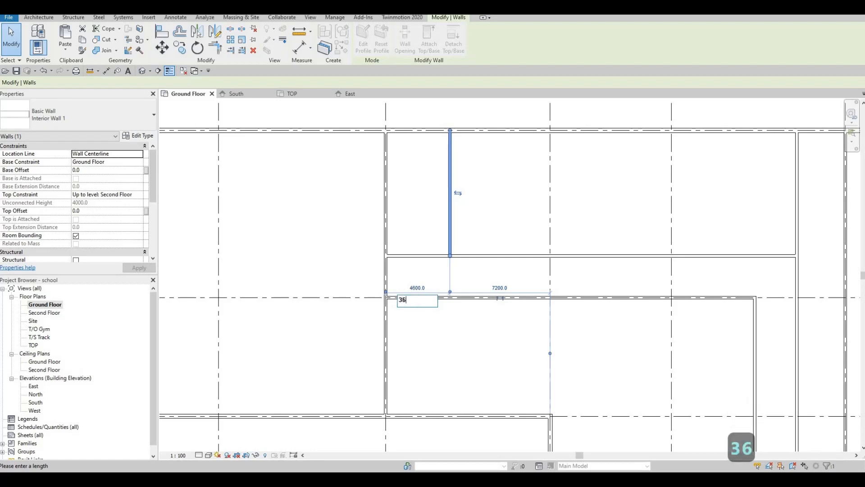
pyautogui.press('BackSpace')
pyautogui.write('700')
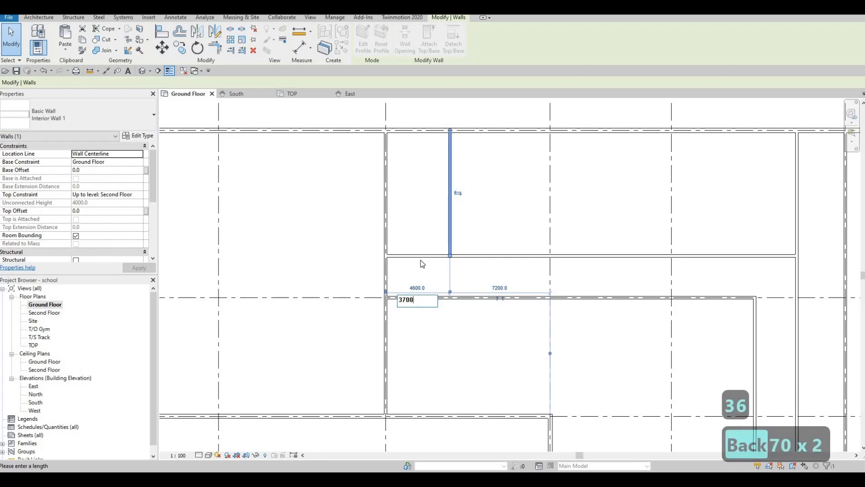
pyautogui.press('Return')
pyautogui.press('Escape')
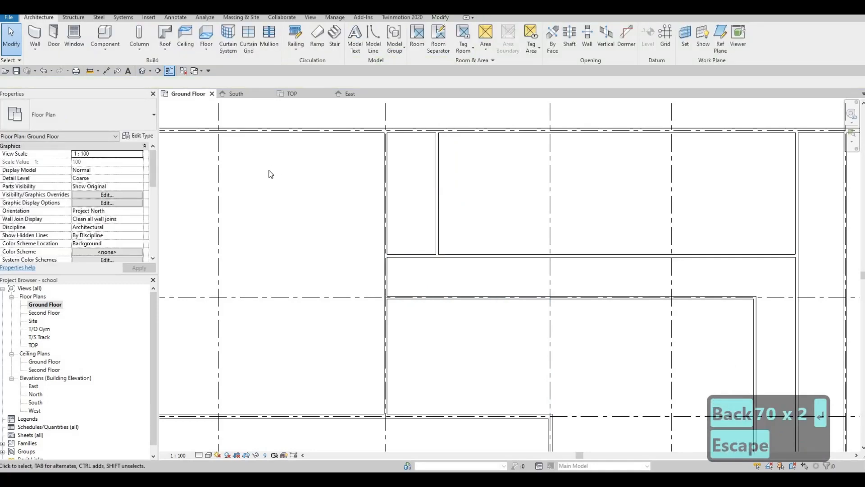
# Step: Draw another Interior Wall 1 from the north exterior wall south to the corridor wall
pyautogui.click(35, 36)
pyautogui.click(574, 130)
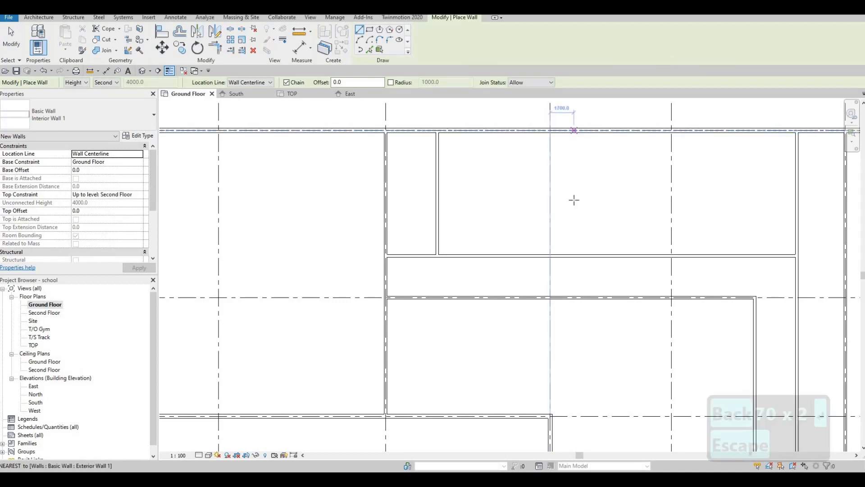
pyautogui.click(572, 212)
pyautogui.press('Escape')
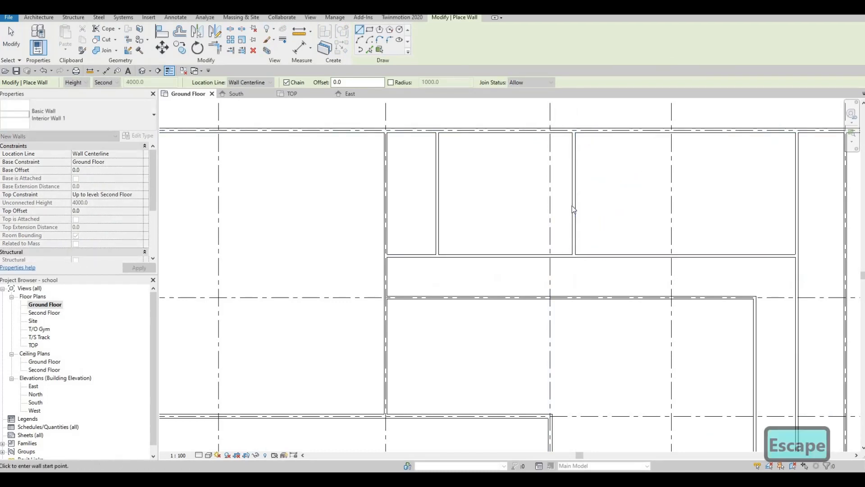
pyautogui.press('Escape')
# Step: Set that wall's distance from the wall to its west to 12200 mm
pyautogui.click(504, 279)
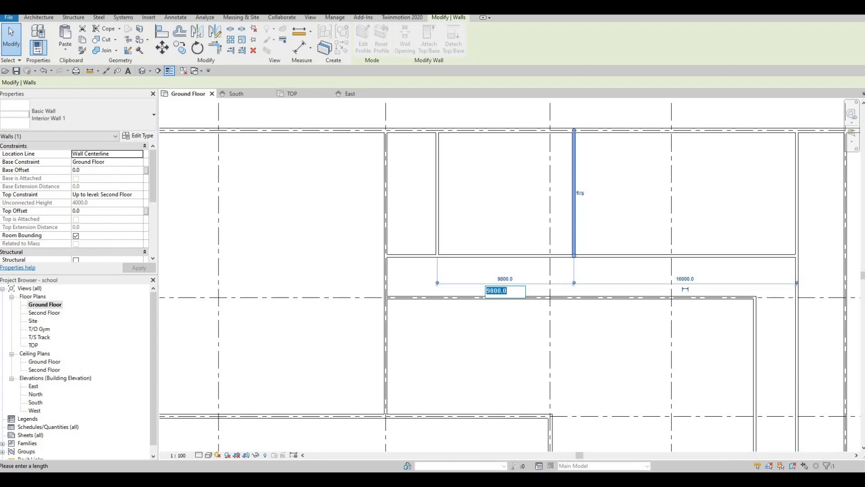
pyautogui.write('12200')
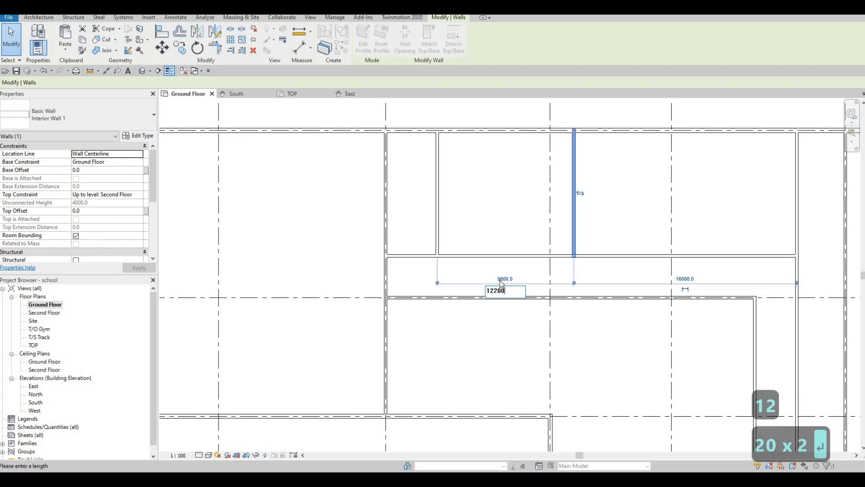
pyautogui.press('Return')
pyautogui.moveTo(561, 269); pyautogui.dragTo(460, 264, button='middle')
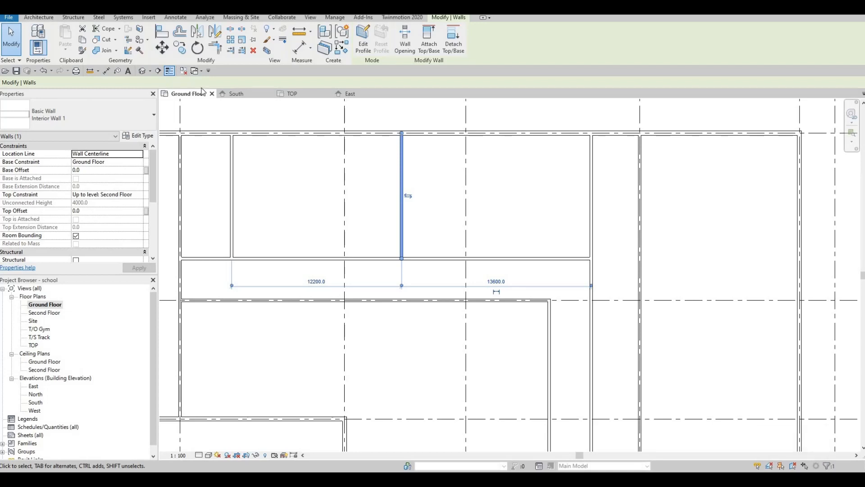
pyautogui.press('Escape')
pyautogui.press('Escape')
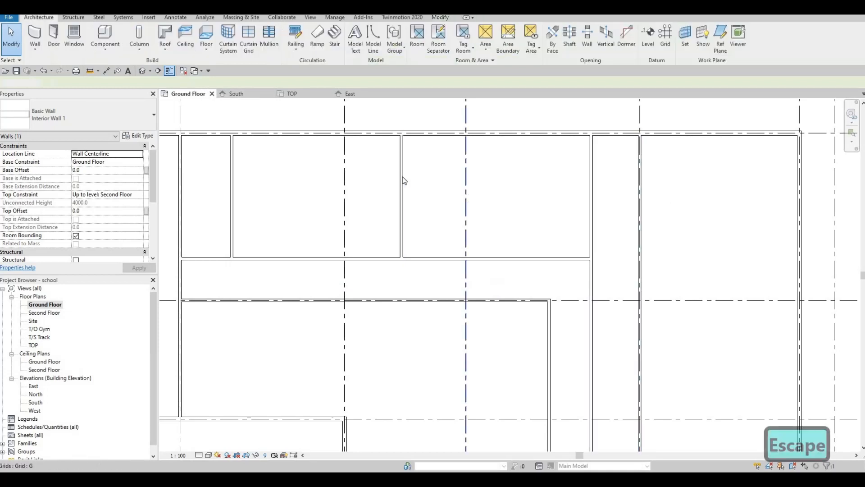
# Step: Use Create Similar on an interior wall to draw another Interior Wall 1 from the north exterior wall to the corridor wall
pyautogui.click(402, 177)
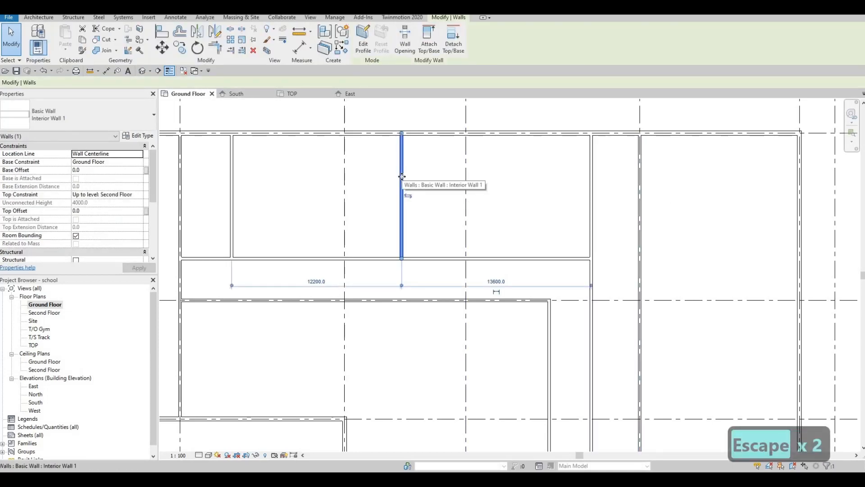
pyautogui.press('c')
pyautogui.press('s')
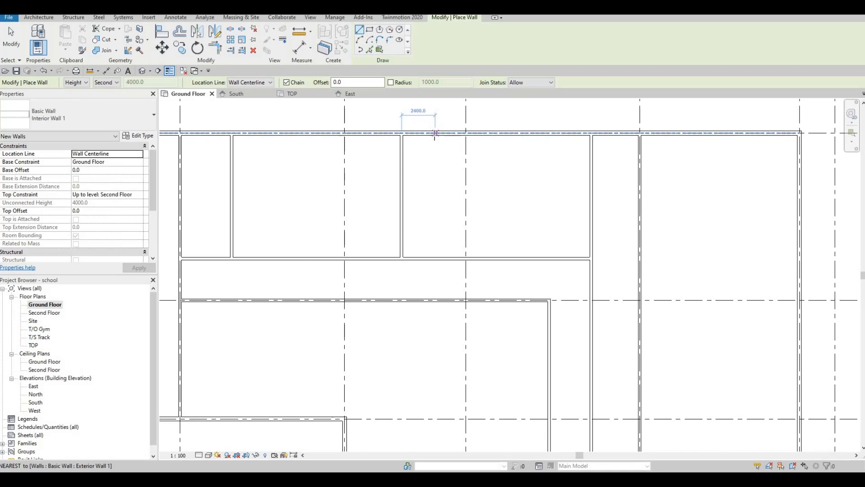
pyautogui.click(435, 133)
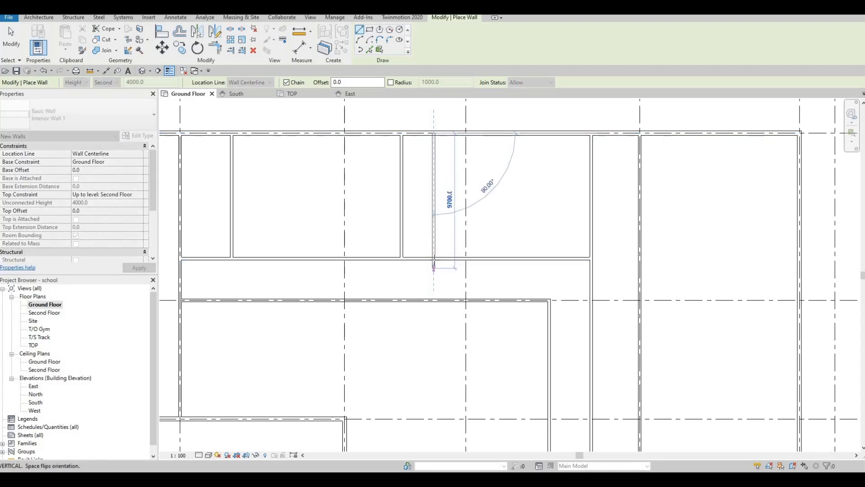
pyautogui.click(434, 259)
pyautogui.press('Escape')
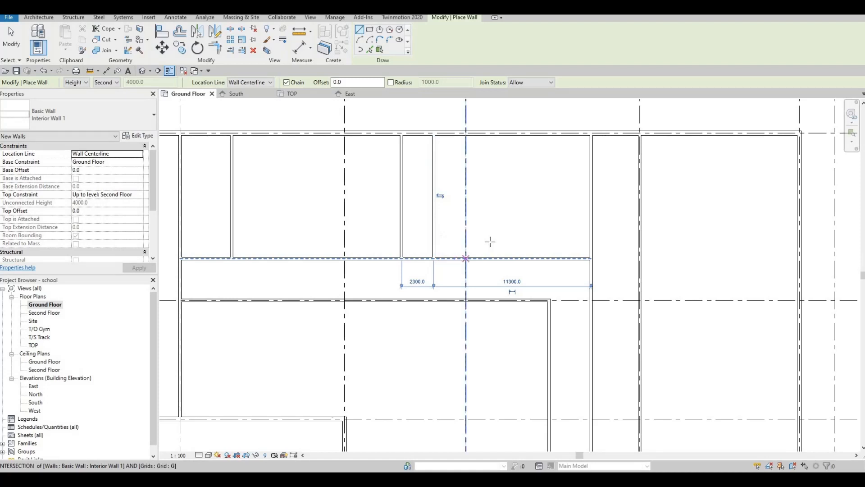
pyautogui.moveTo(453, 242); pyautogui.dragTo(331, 242, button='middle')
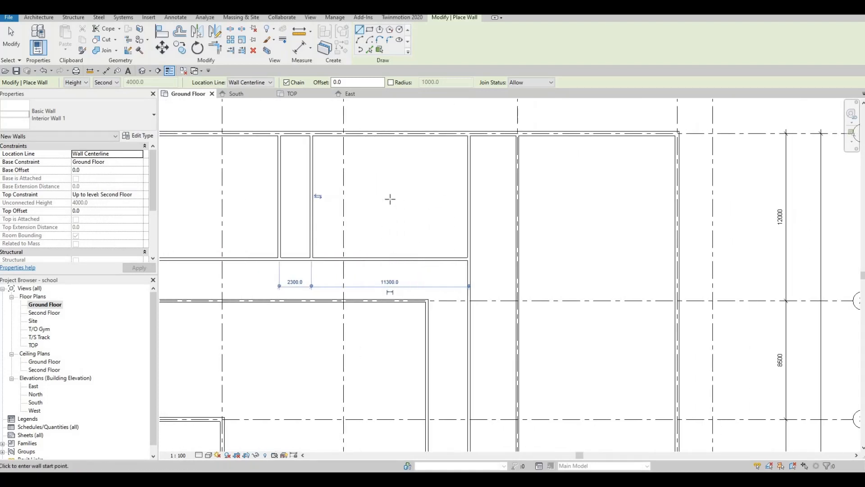
pyautogui.moveTo(397, 210); pyautogui.dragTo(404, 221, button='middle')
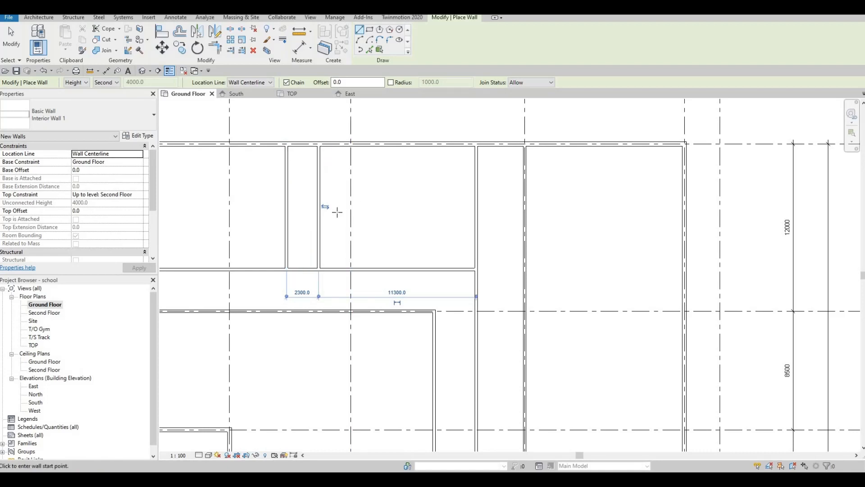
pyautogui.moveTo(337, 212); pyautogui.dragTo(353, 212, button='middle')
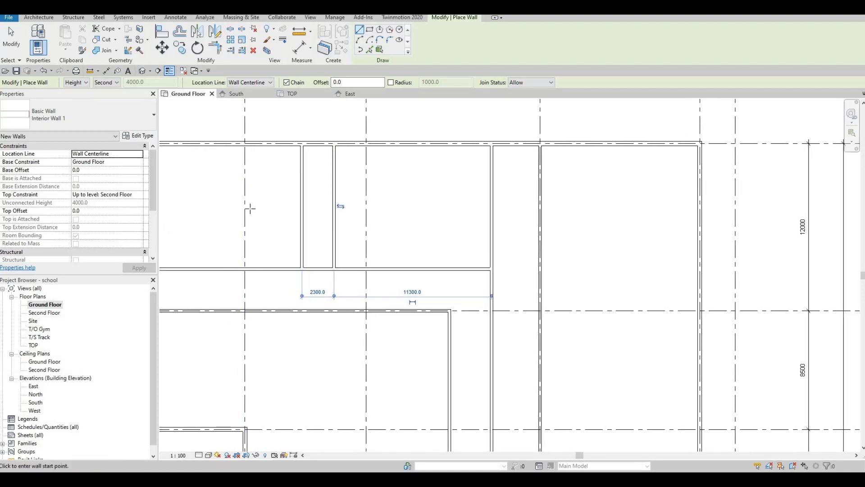
pyautogui.scroll(2, 348, 244)
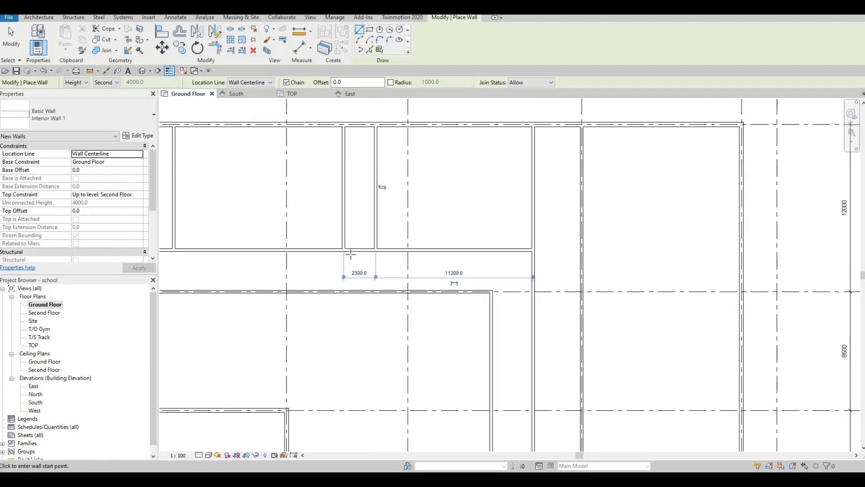
pyautogui.press('Escape')
pyautogui.press('Escape')
pyautogui.scroll(2, 361, 255)
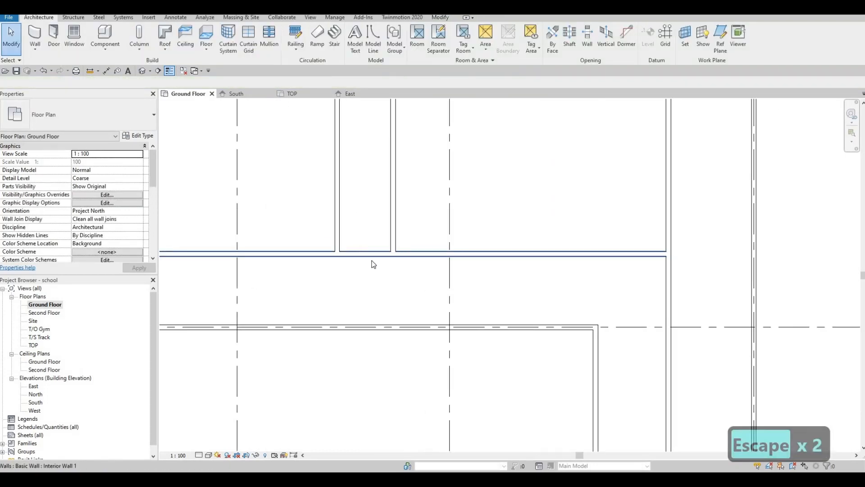
pyautogui.moveTo(416, 278); pyautogui.dragTo(324, 225)
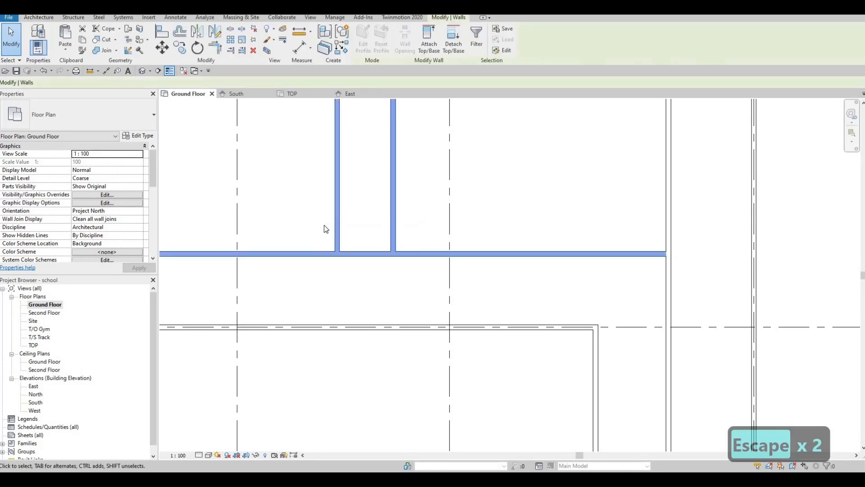
pyautogui.press('t')
pyautogui.press('r')
pyautogui.click(338, 240)
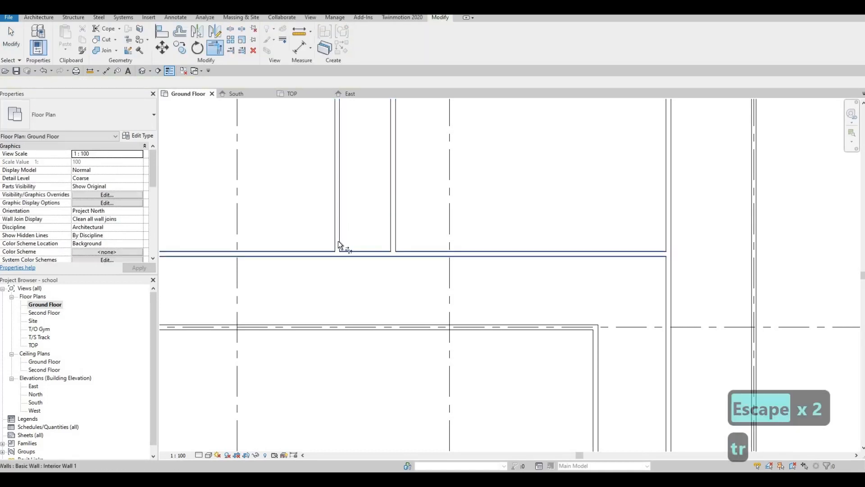
pyautogui.press('Escape')
pyautogui.press('Escape')
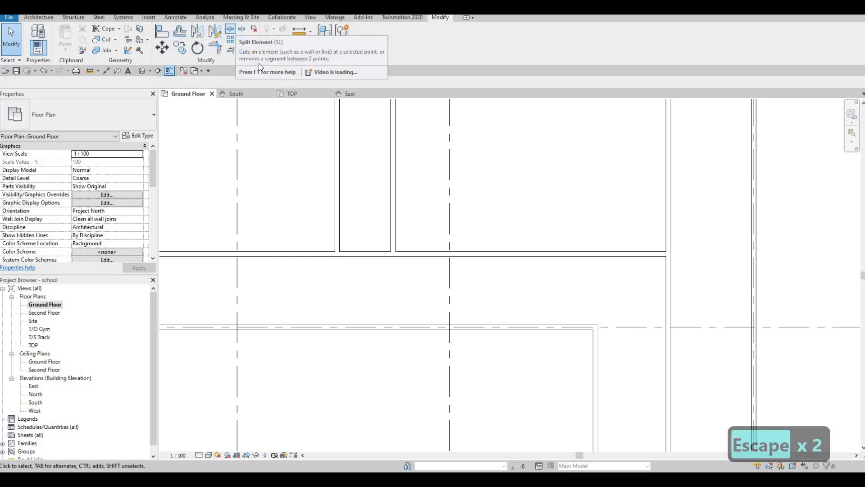
# Step: Split the corridor wall at a point between the two new interior walls
pyautogui.click(230, 30)
pyautogui.click(363, 253)
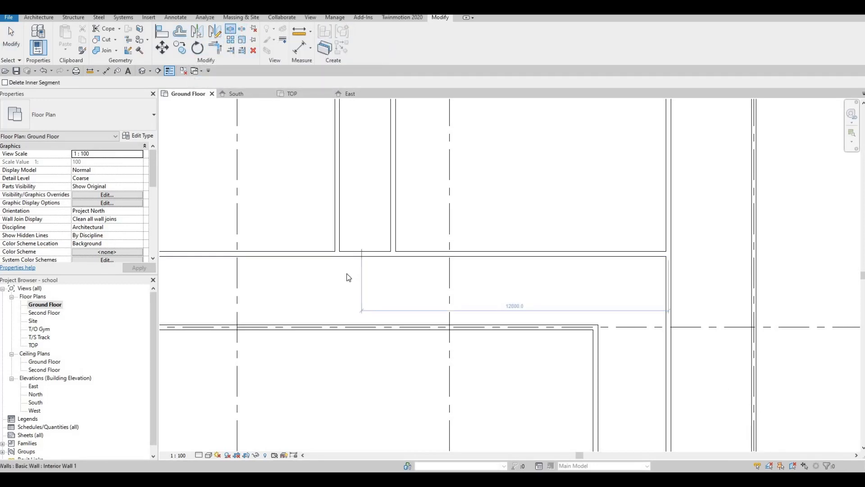
pyautogui.press('Escape')
pyautogui.press('Escape')
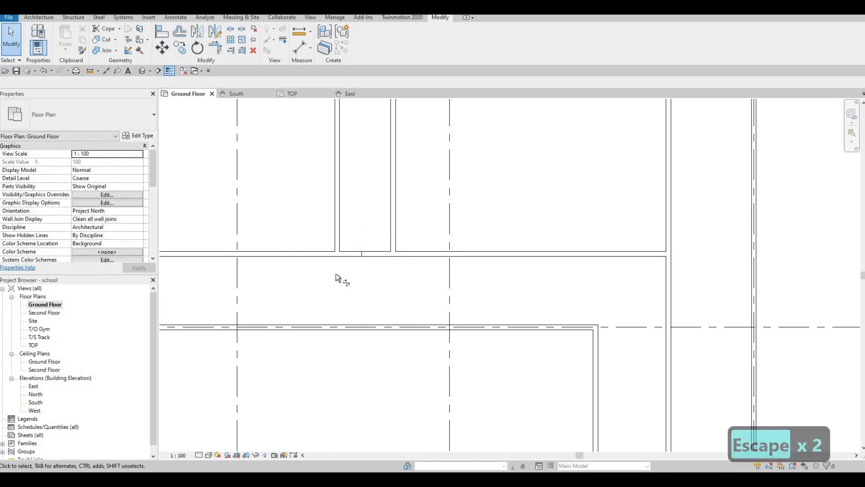
# Step: Trim the split corridor wall into corners with both interior walls, opening a gap between them
pyautogui.press('t')
pyautogui.press('r')
pyautogui.click(337, 239)
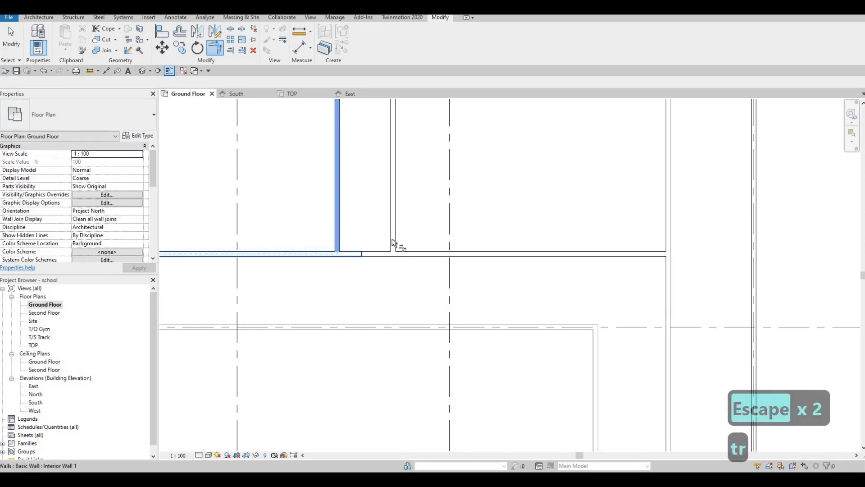
pyautogui.click(393, 241)
pyautogui.click(409, 253)
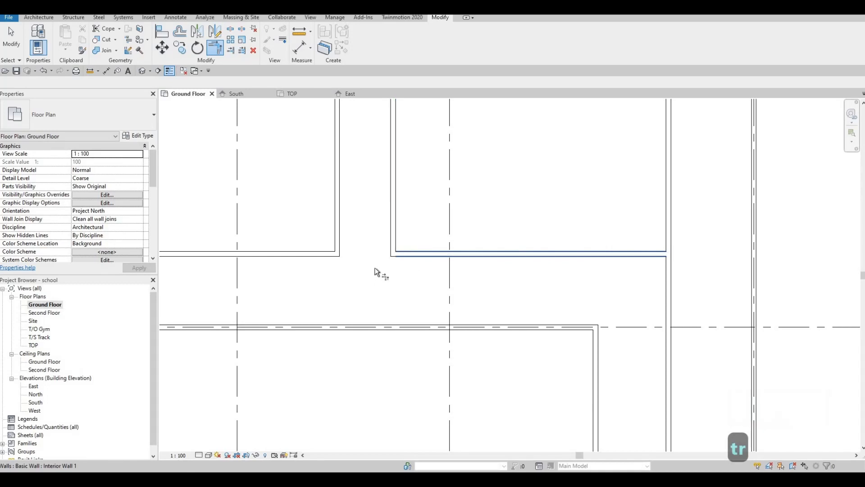
pyautogui.scroll(-4, 381, 298)
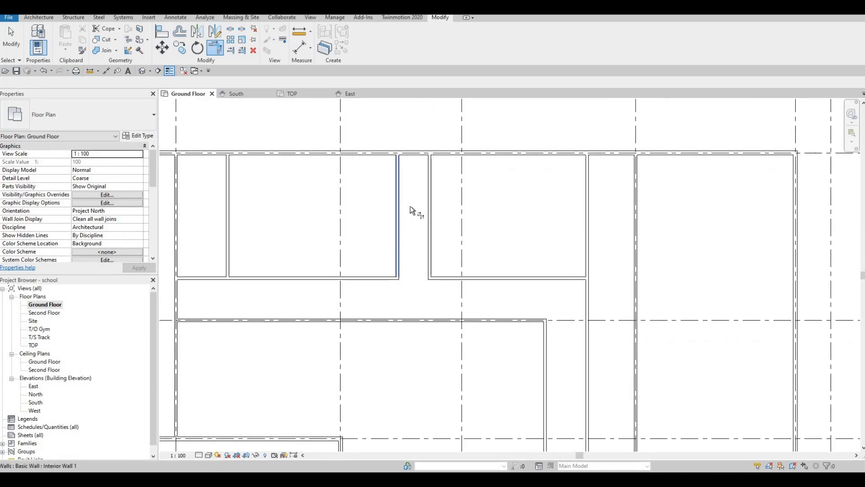
pyautogui.moveTo(410, 206); pyautogui.dragTo(399, 251, button='middle')
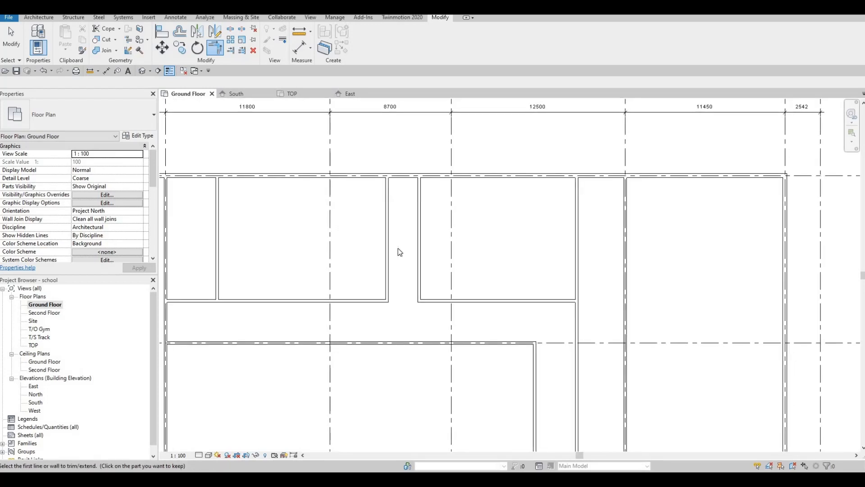
pyautogui.press('Escape')
pyautogui.press('Escape')
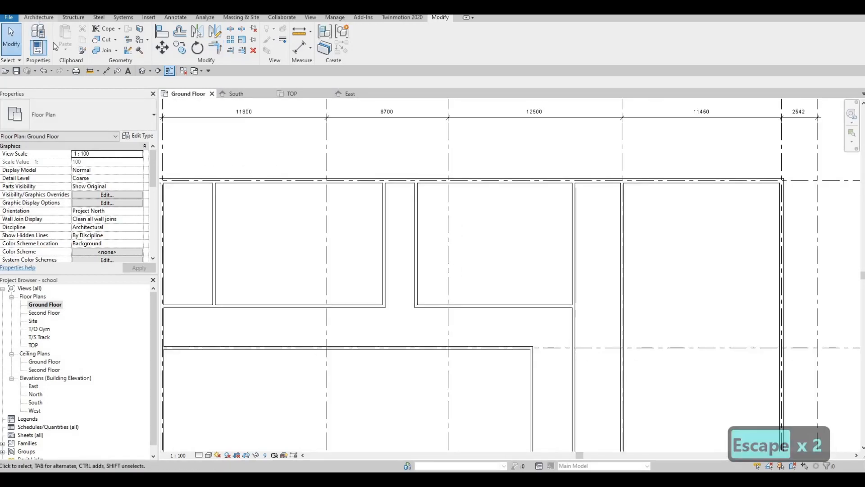
# Step: Start the Wall tool to draw another Interior Wall 1 from the north exterior wall
pyautogui.click(39, 17)
pyautogui.click(39, 37)
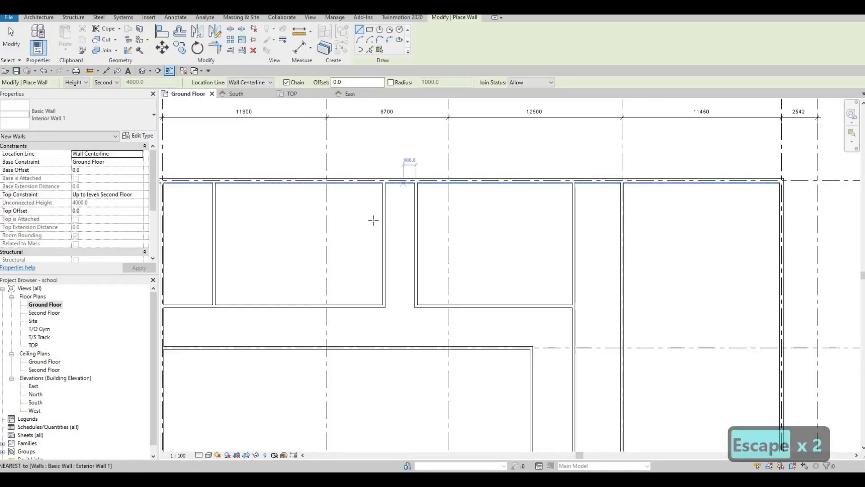
pyautogui.scroll(2, 379, 209)
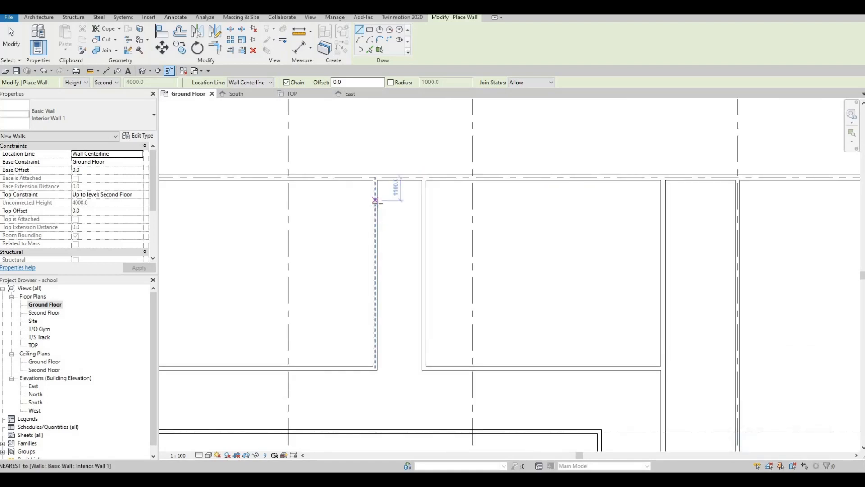
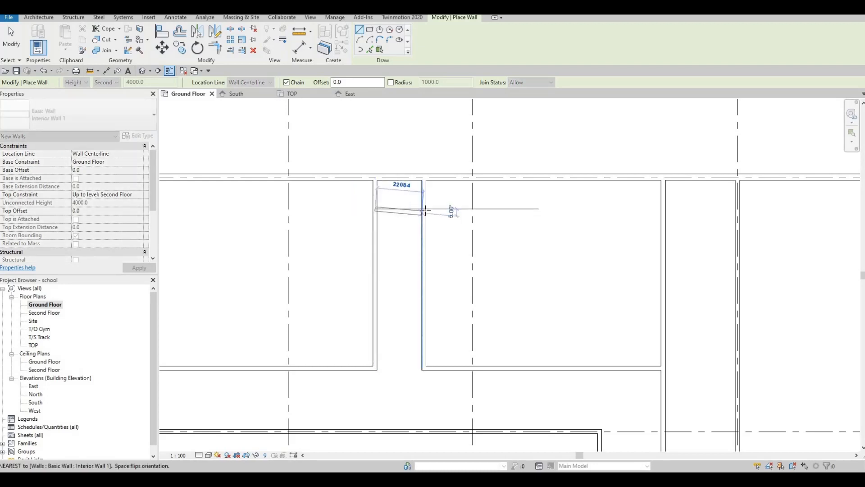
# Step: Finish drawing the short horizontal interior wall where it meets the corridor wall
pyautogui.click(423, 209)
pyautogui.press('Escape')
pyautogui.press('Escape')
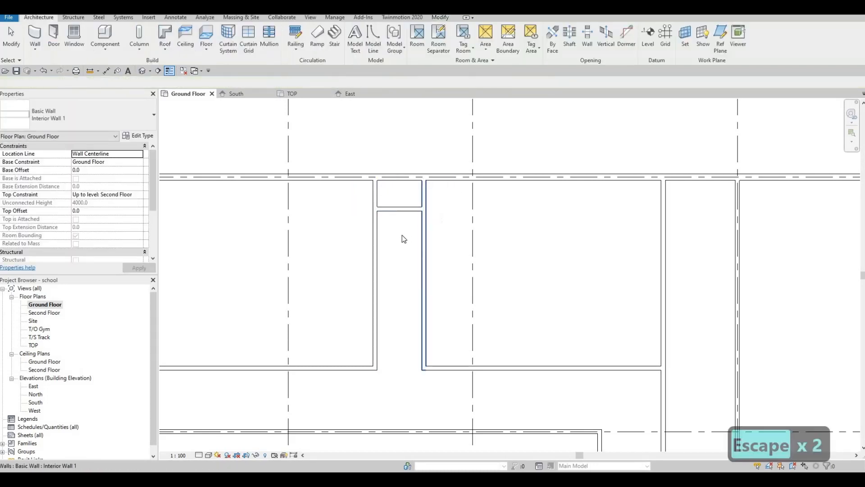
# Step: Set the short horizontal wall's distance from the north exterior wall to 2200 mm
pyautogui.click(405, 210)
pyautogui.click(453, 194)
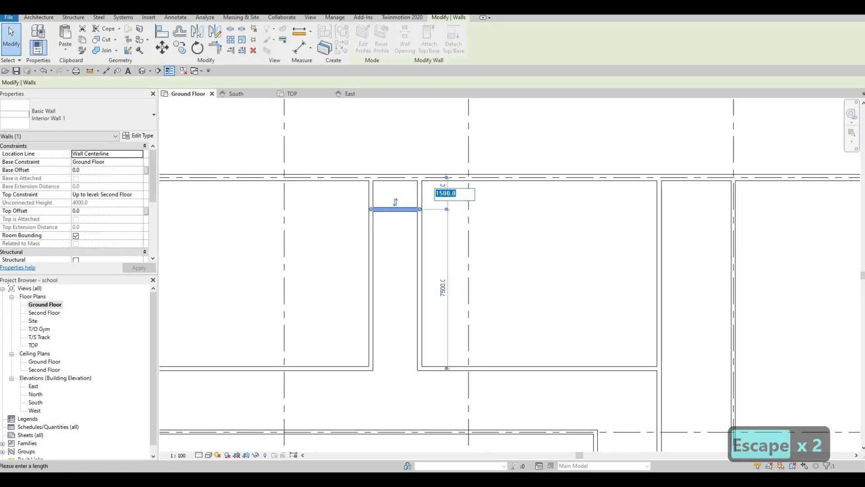
pyautogui.write('200')
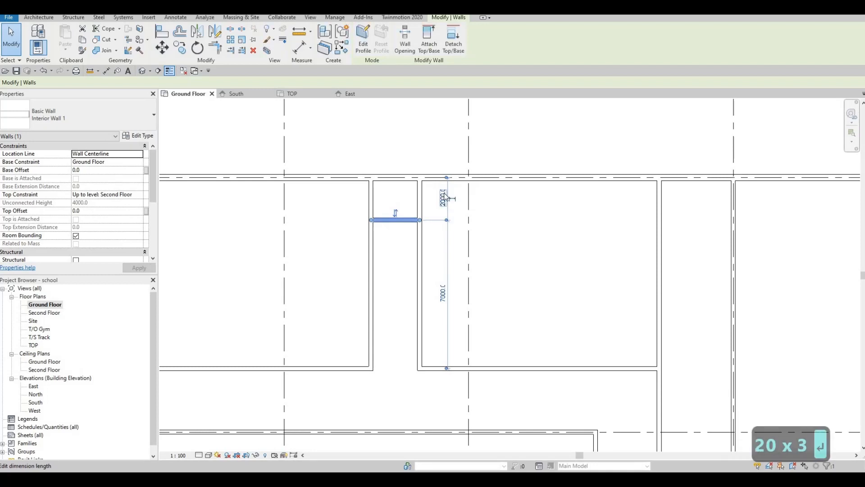
pyautogui.press('Return')
pyautogui.press('Escape')
pyautogui.press('Escape')
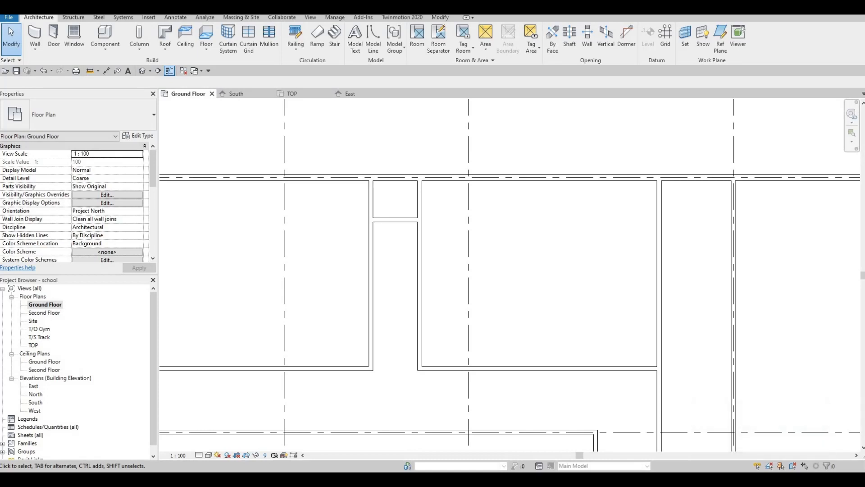
# Step: Draw a horizontal Interior Wall 1 from the eastern room wall across to the corridor wall
pyautogui.press('F1')
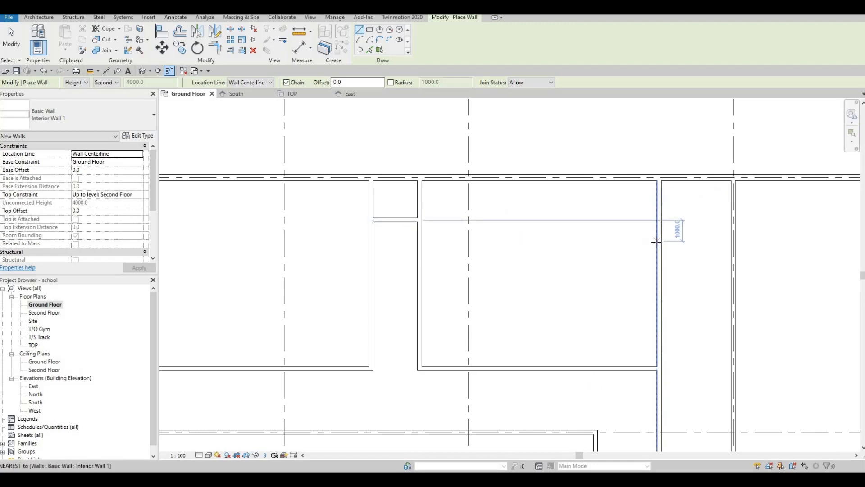
pyautogui.click(657, 242)
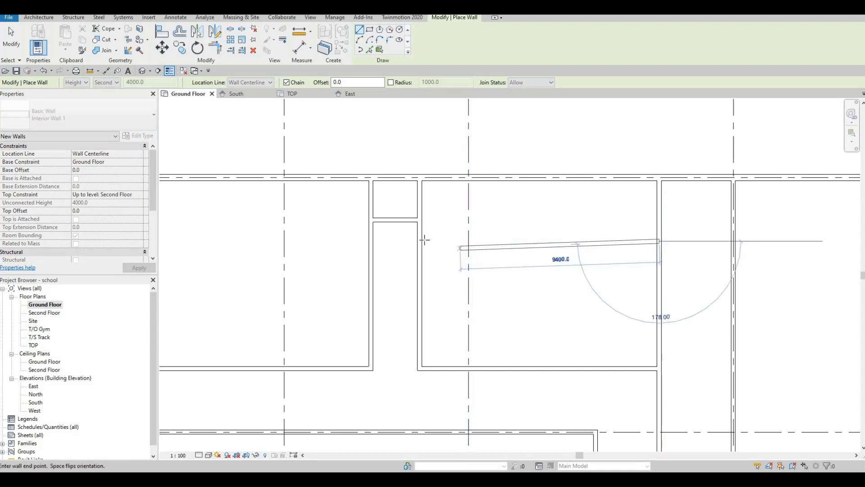
pyautogui.click(423, 241)
pyautogui.press('Escape')
pyautogui.press('Escape')
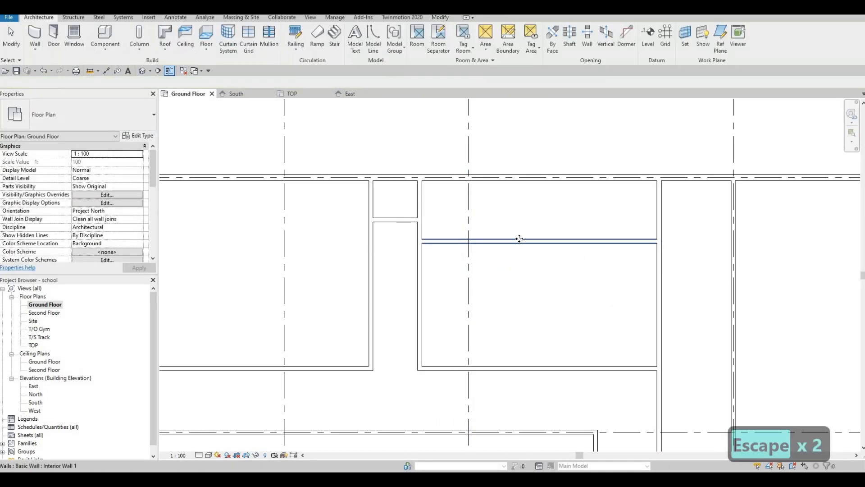
# Step: Move the new wall's temporary dimension witness line to the north exterior wall to check its distance
pyautogui.click(519, 239)
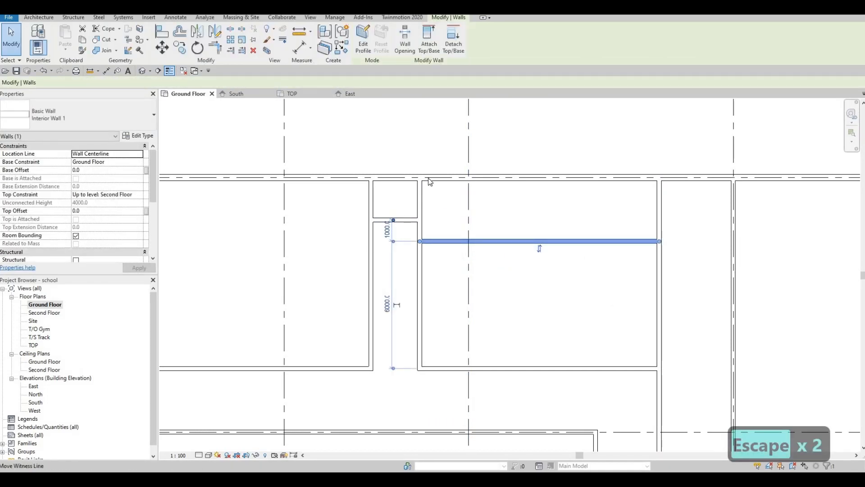
pyautogui.moveTo(393, 220); pyautogui.dragTo(428, 181)
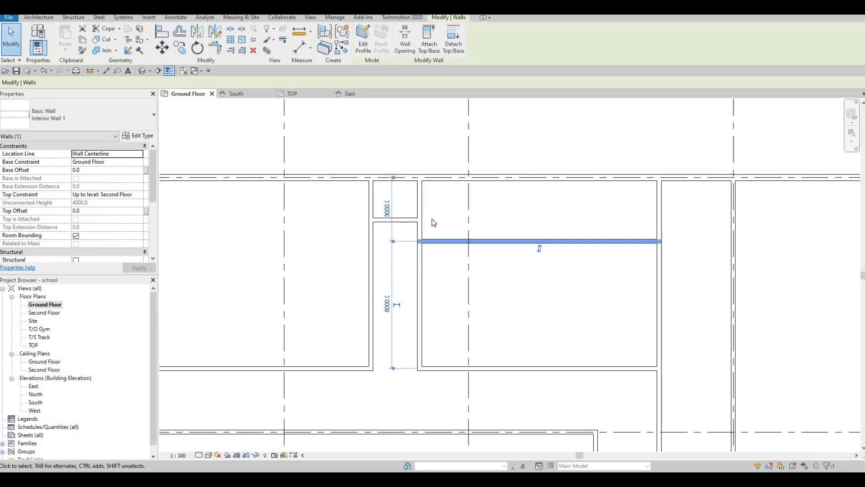
pyautogui.press('Escape')
pyautogui.press('Escape')
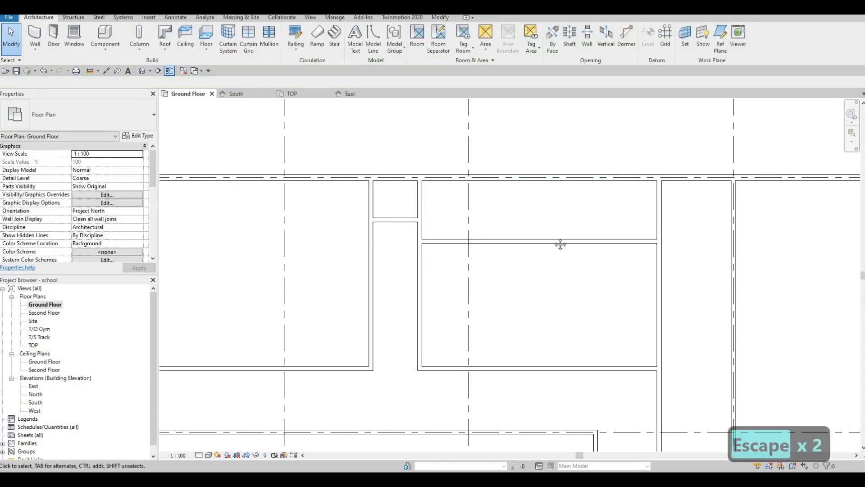
# Step: Draw a short horizontal interior wall across the narrow strip between the two vertical walls further east
pyautogui.moveTo(560, 244); pyautogui.dragTo(459, 212, button='middle')
pyautogui.scroll(-4, 541, 248)
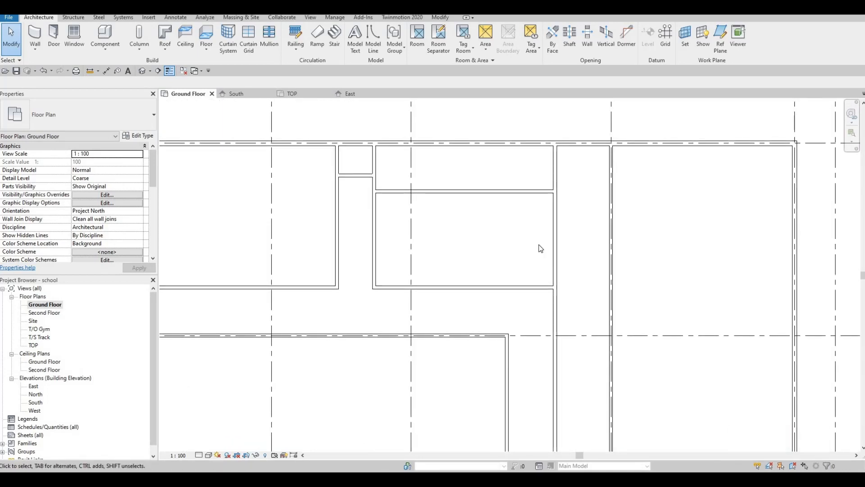
pyautogui.moveTo(542, 258); pyautogui.dragTo(482, 275, button='middle')
pyautogui.scroll(-1, 601, 146)
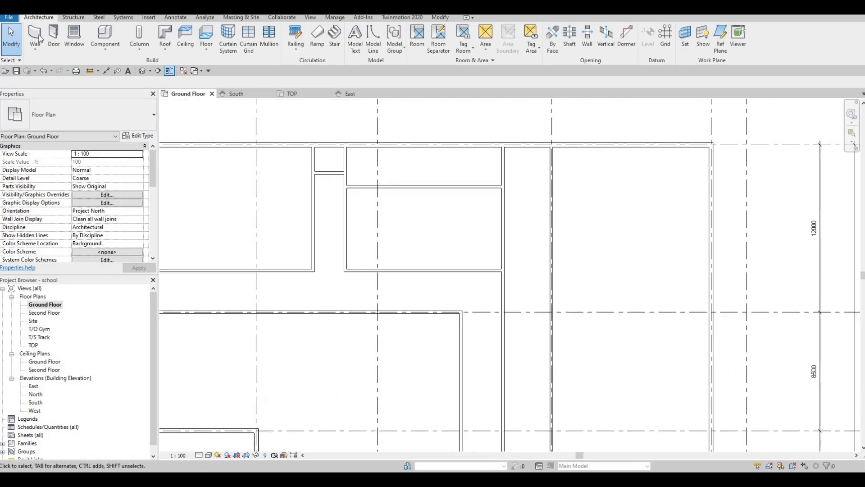
pyautogui.press('w')
pyautogui.press('a')
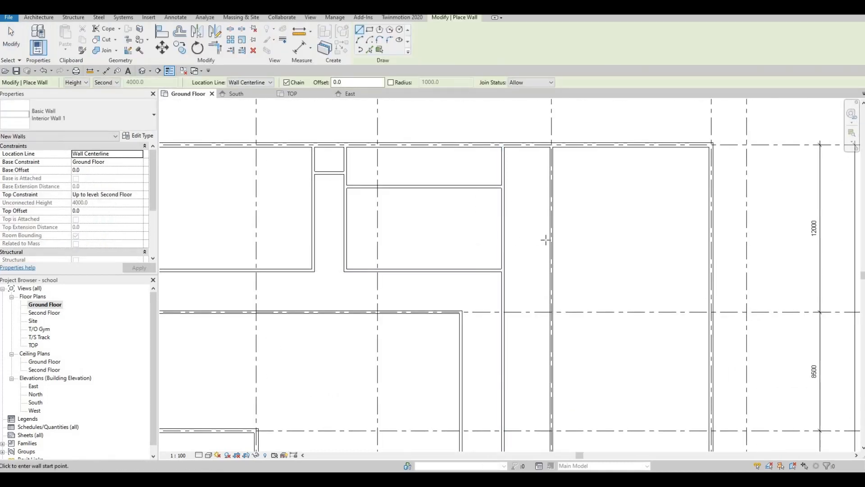
pyautogui.click(550, 239)
pyautogui.press('Escape')
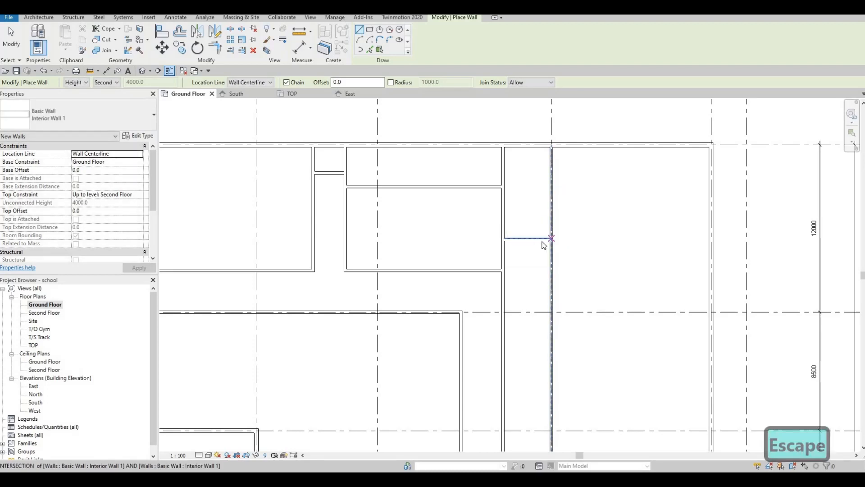
pyautogui.press('Escape')
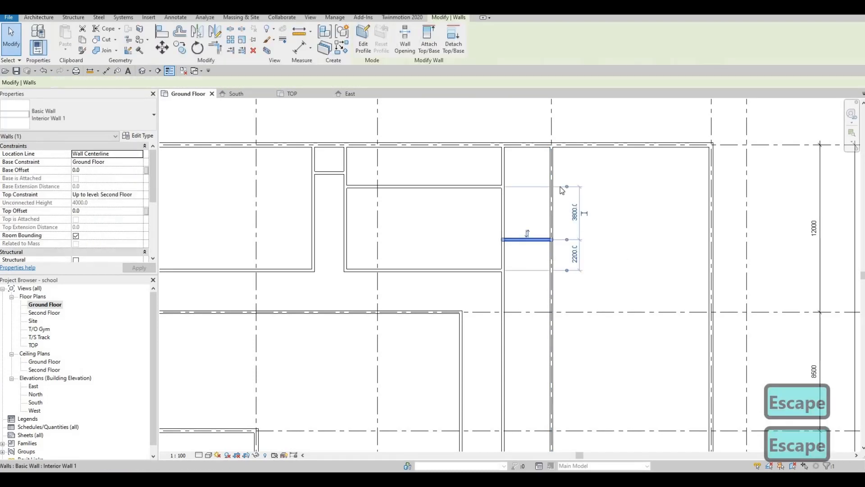
# Step: Set that strip wall's distance from the north exterior wall to 7500 mm
pyautogui.moveTo(566, 187); pyautogui.dragTo(546, 149)
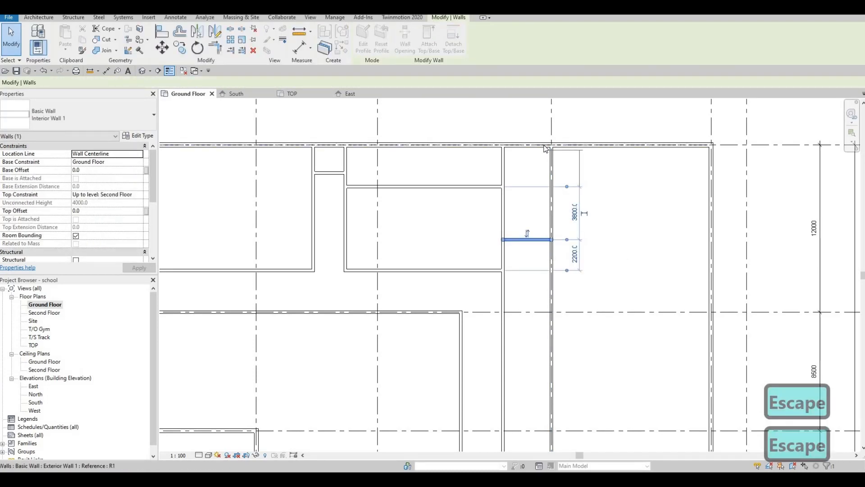
pyautogui.click(574, 195)
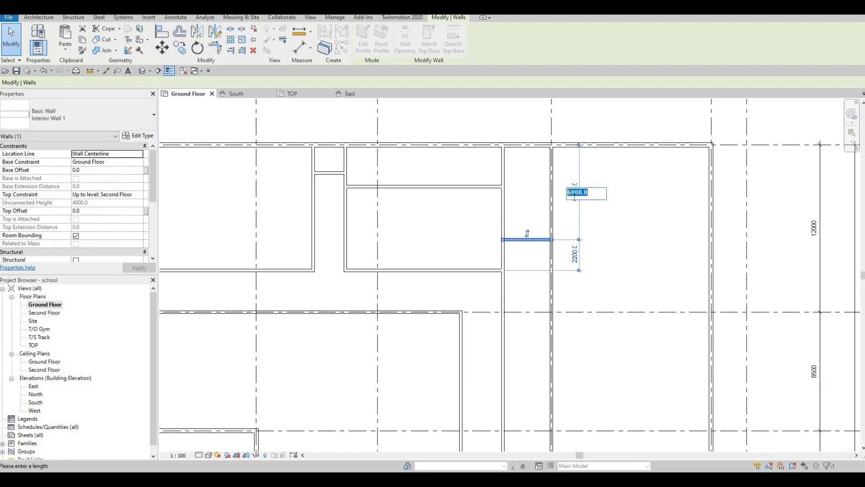
pyautogui.write('7500')
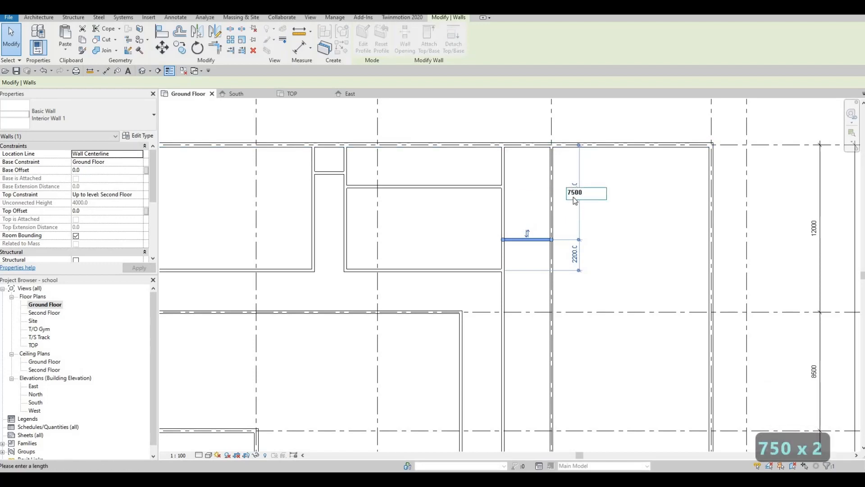
pyautogui.press('Return')
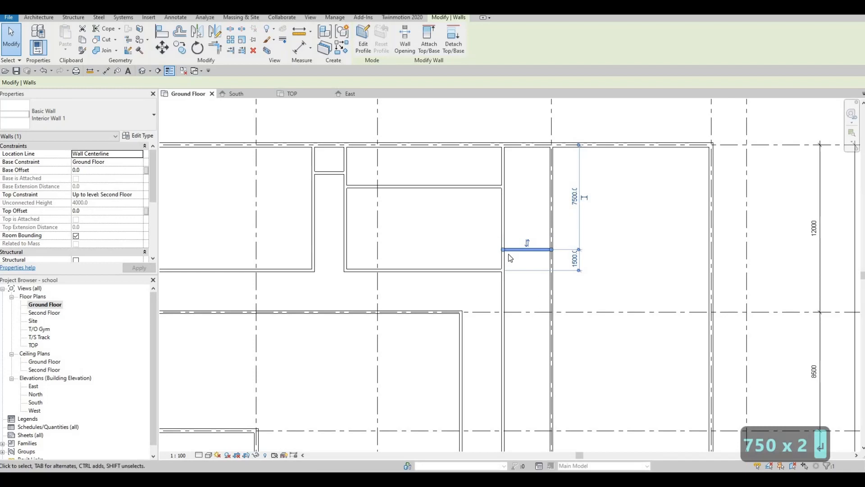
# Step: Draw another horizontal wall across the narrow strip at the midpoint of its side wall
pyautogui.scroll(-1, 541, 306)
pyautogui.moveTo(540, 306); pyautogui.dragTo(539, 234, button='middle')
pyautogui.click(39, 17)
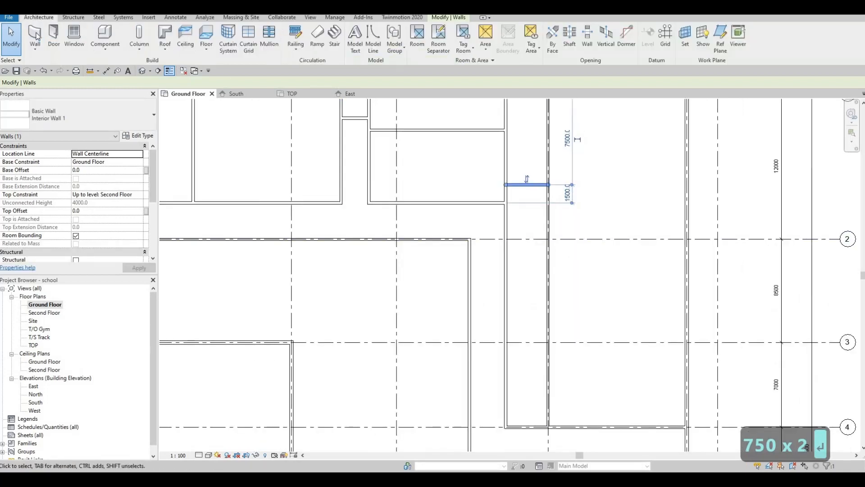
pyautogui.click(506, 261)
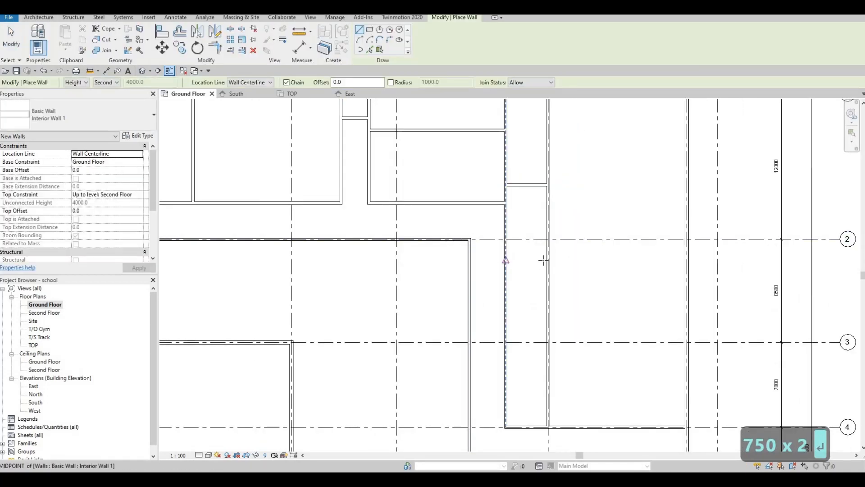
pyautogui.click(548, 260)
pyautogui.press('Escape')
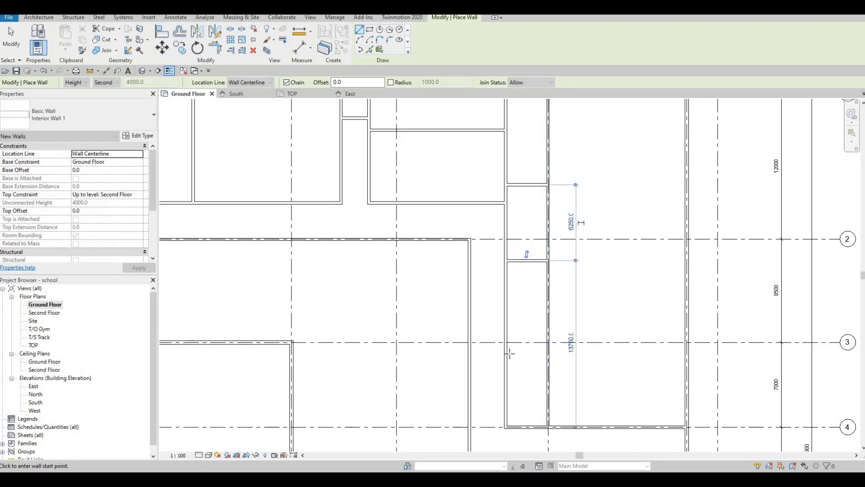
# Step: Draw a third horizontal wall across the strip further south
pyautogui.click(507, 350)
pyautogui.moveTo(547, 352); pyautogui.dragTo(529, 302, button='middle')
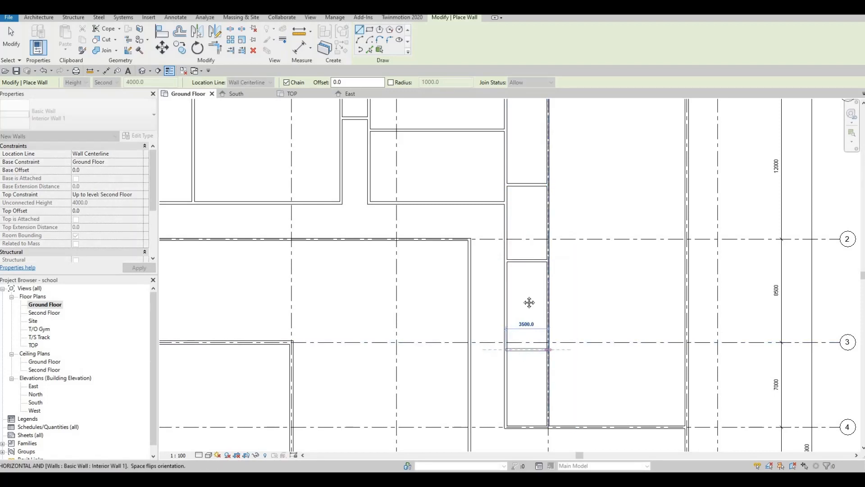
pyautogui.press('Escape')
# Step: Set the middle strip wall's distance from the strip wall above it to 7700 mm
pyautogui.moveTo(247, 341); pyautogui.dragTo(252, 284, button='middle')
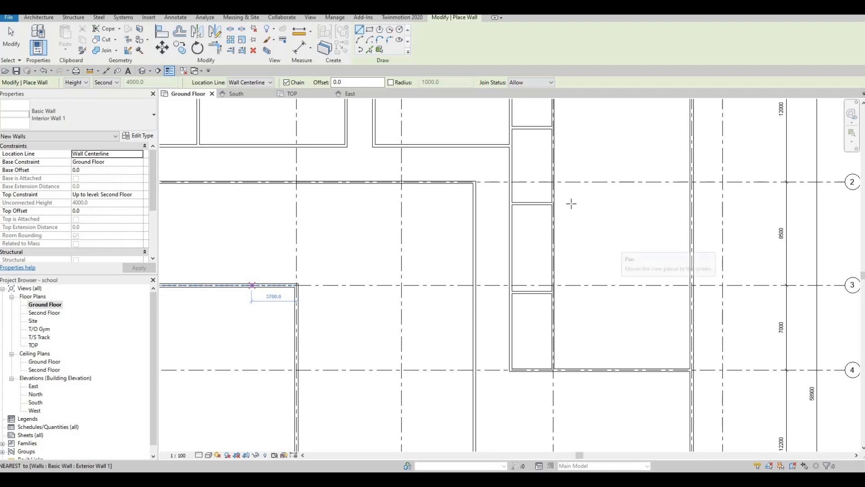
pyautogui.press('Escape')
pyautogui.click(533, 204)
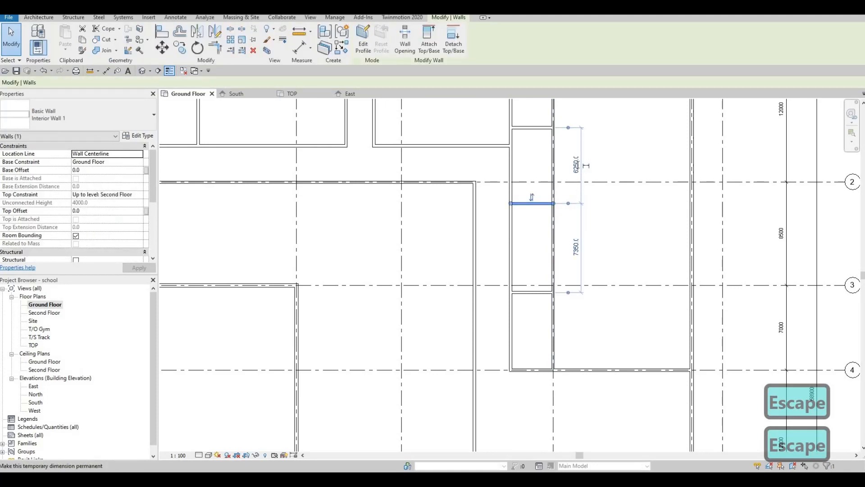
pyautogui.click(585, 166)
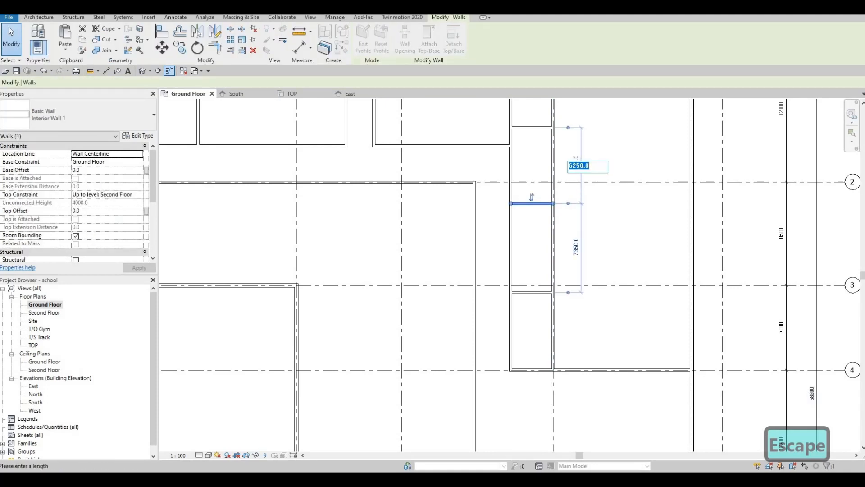
pyautogui.write('7700')
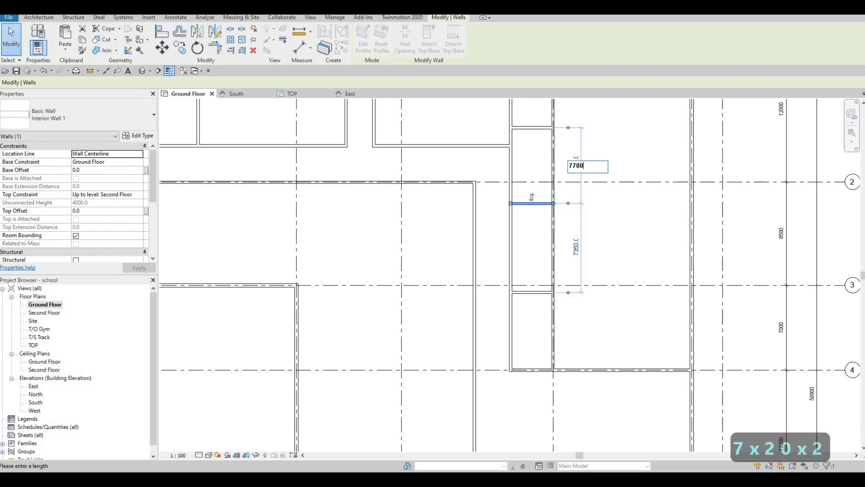
pyautogui.press('Return')
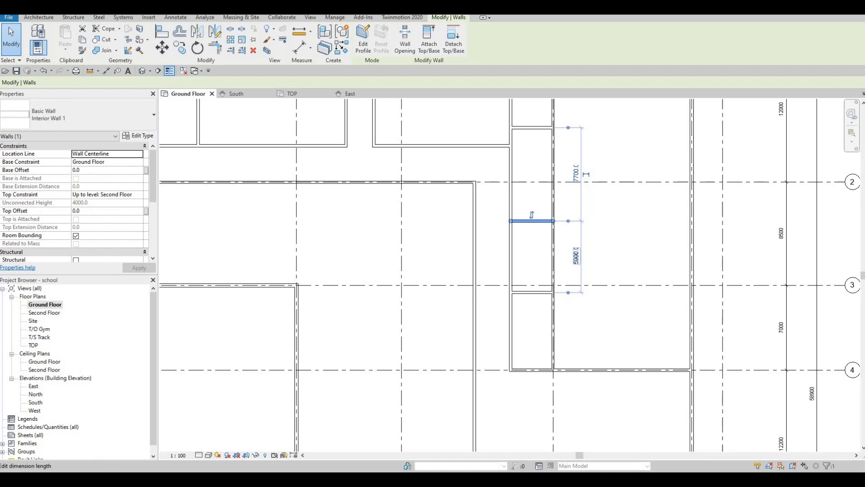
# Step: Set the middle wall's distance to the wall below to 6300 mm and undo the change
pyautogui.click(576, 256)
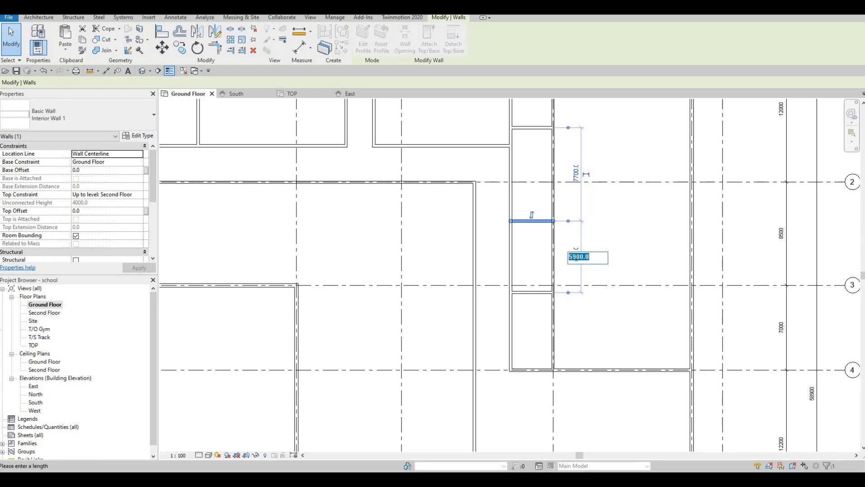
pyautogui.write('6300')
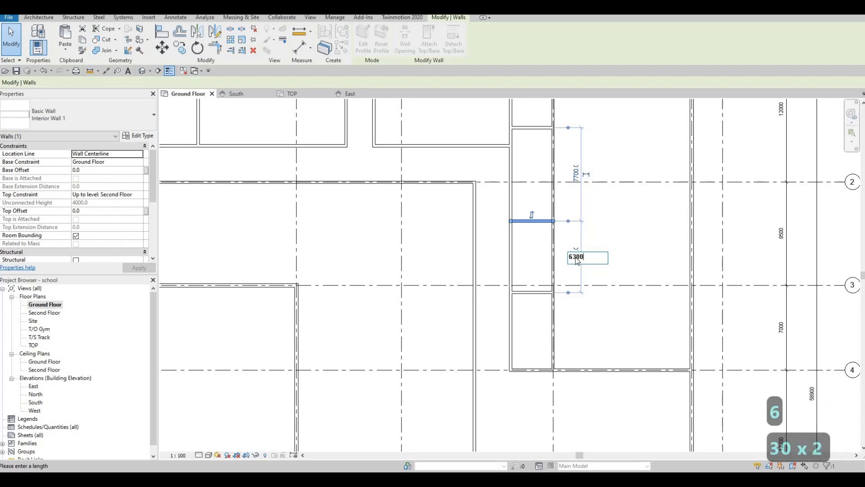
pyautogui.press('Return')
pyautogui.press('Escape')
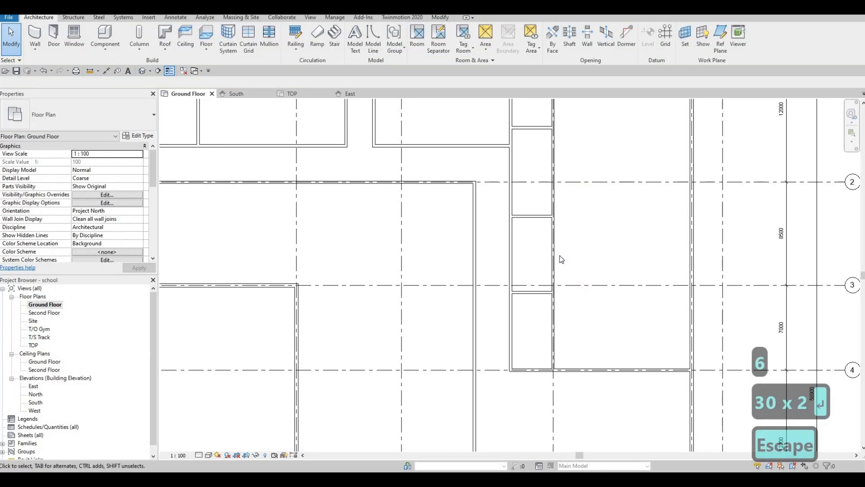
pyautogui.hotkey('ctrl', 'z')
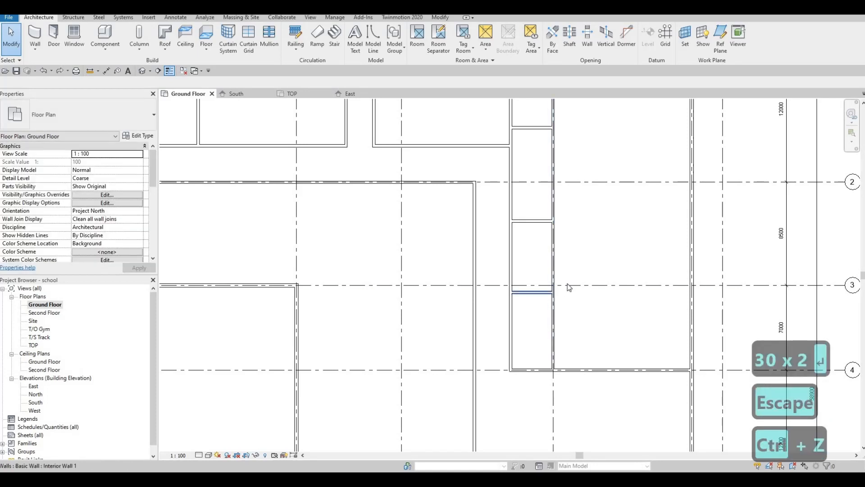
# Step: Set the lowest strip wall's distance from the middle strip wall to 6300 mm
pyautogui.click(543, 292)
pyautogui.click(576, 255)
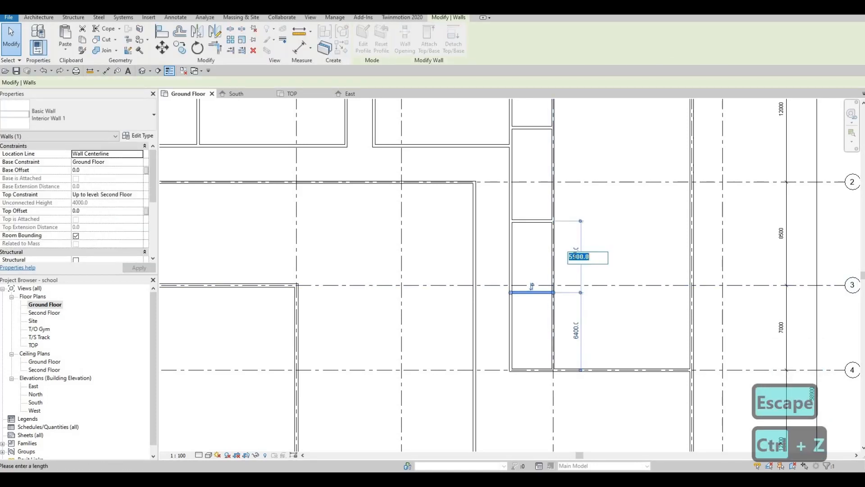
pyautogui.write('6300')
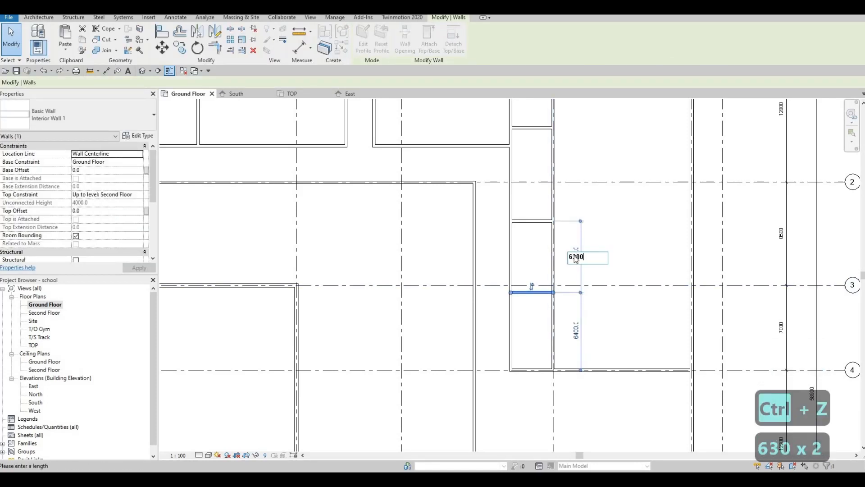
pyautogui.press('Return')
pyautogui.press('Escape')
pyautogui.press('Escape')
pyautogui.scroll(-2, 574, 292)
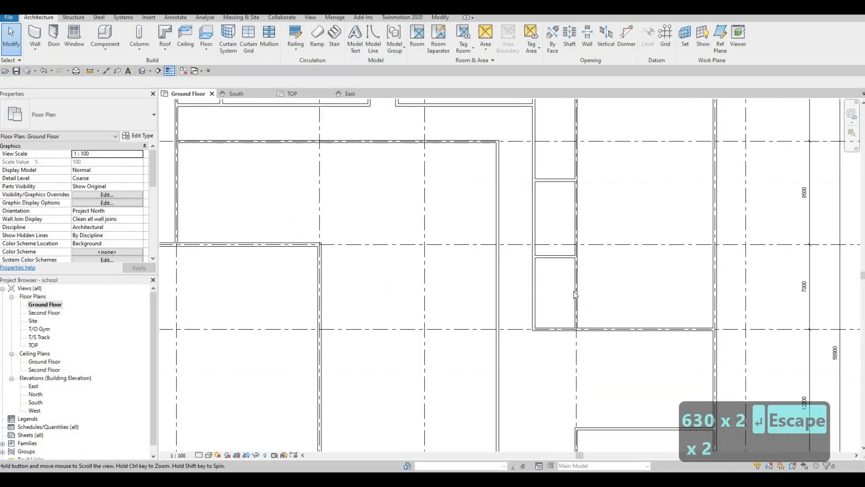
pyautogui.moveTo(571, 286); pyautogui.dragTo(567, 275, button='middle')
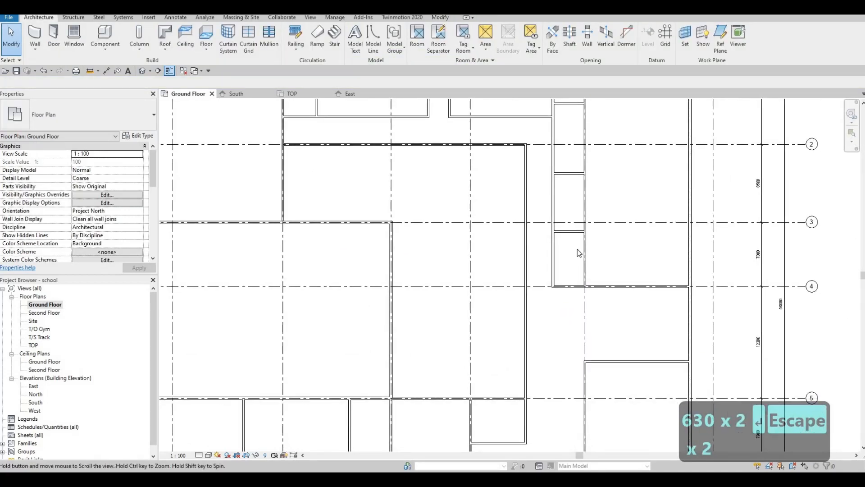
pyautogui.scroll(2, 576, 250)
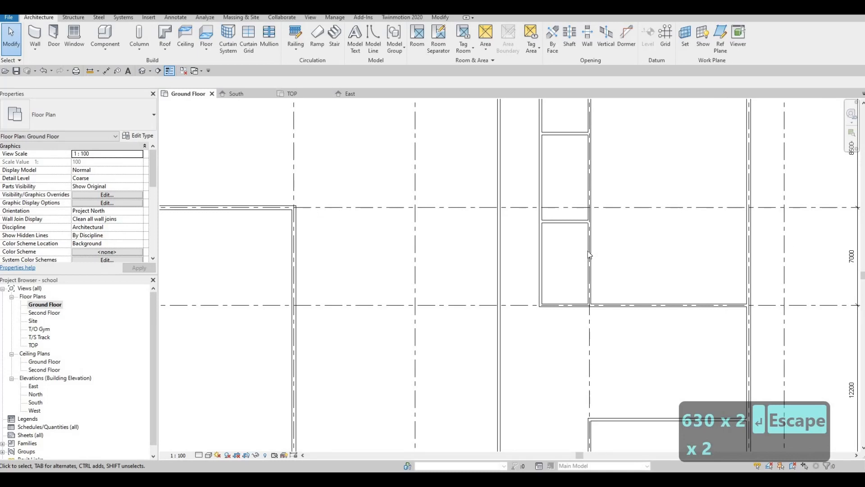
pyautogui.click(588, 302)
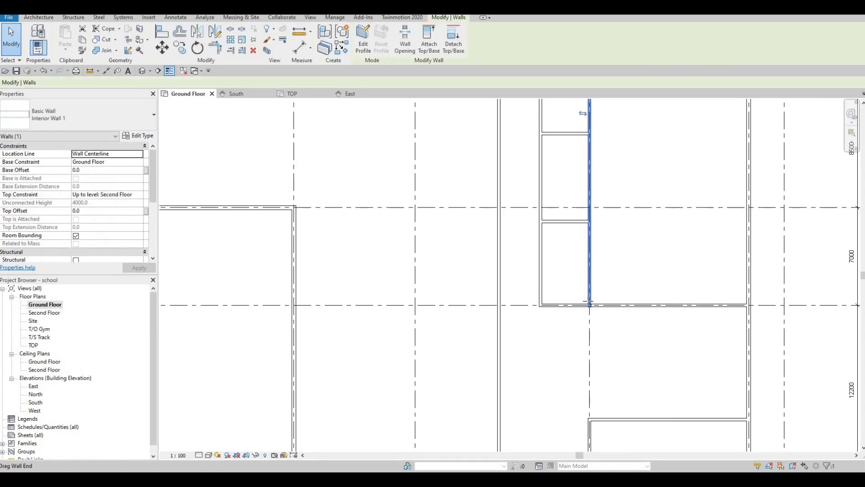
pyautogui.press('r')
pyautogui.press('s')
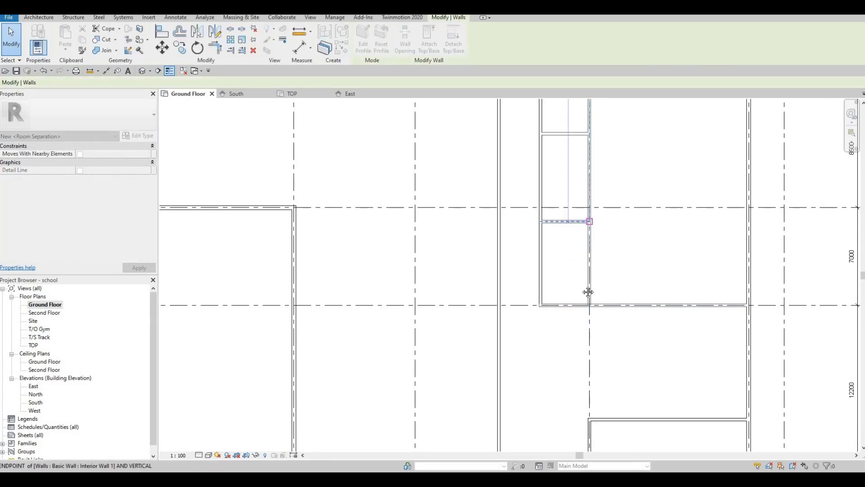
pyautogui.press('Escape')
pyautogui.press('Escape')
pyautogui.scroll(-2, 579, 285)
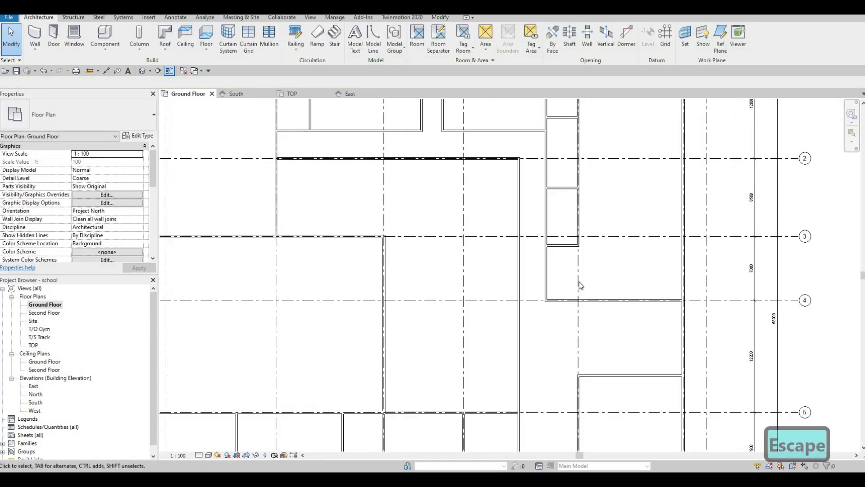
# Step: Draw a vertical interior wall about 7000 mm long down from the room's north wall
pyautogui.moveTo(580, 285); pyautogui.dragTo(551, 295, button='middle')
pyautogui.scroll(-3, 584, 271)
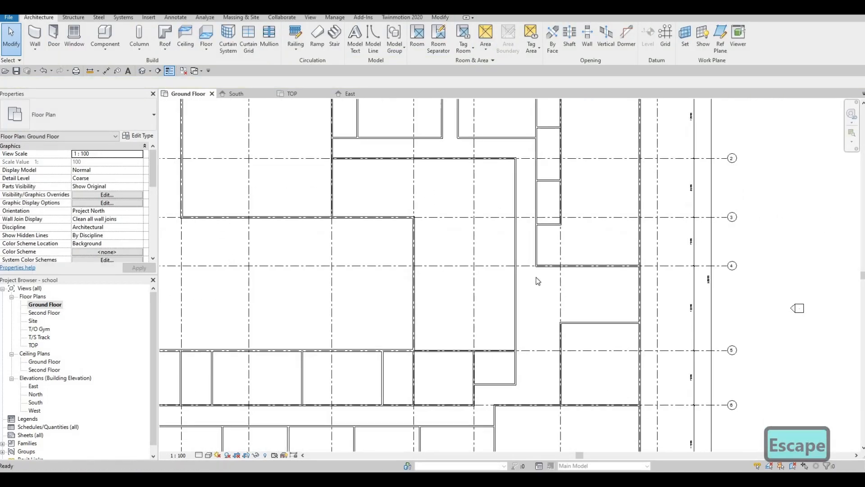
pyautogui.press('F1')
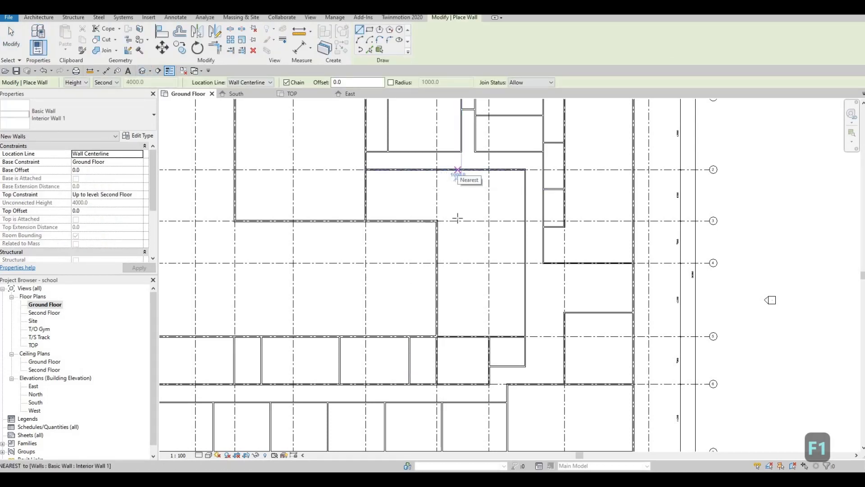
pyautogui.click(456, 170)
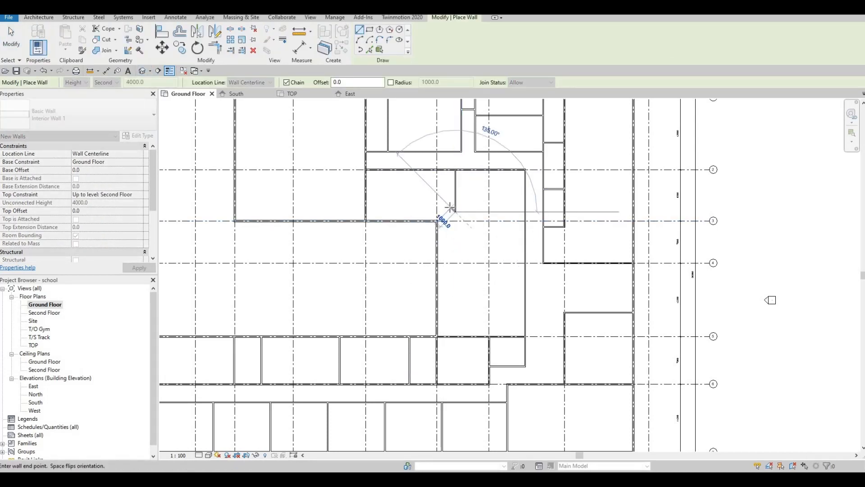
pyautogui.scroll(4, 468, 217)
pyautogui.moveTo(470, 217); pyautogui.dragTo(470, 245, button='middle')
pyautogui.press('Escape')
pyautogui.press('Escape')
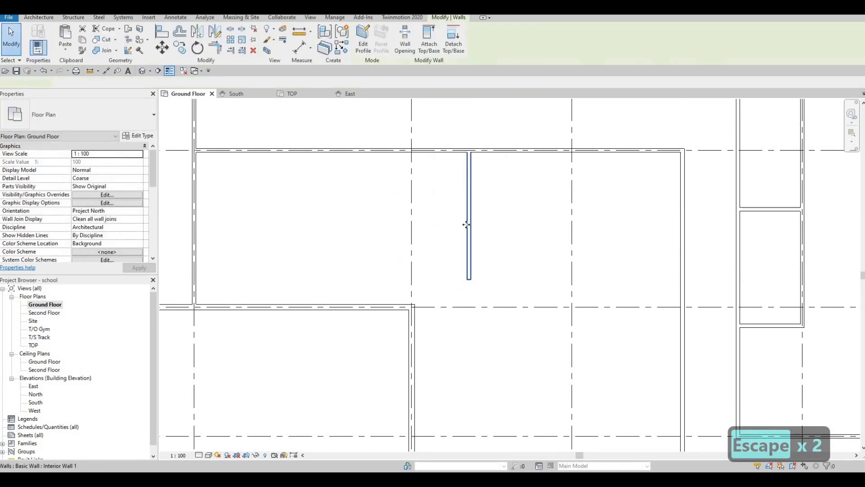
# Step: Set the vertical wall's distance from the wall to its west to 3300 mm
pyautogui.click(469, 224)
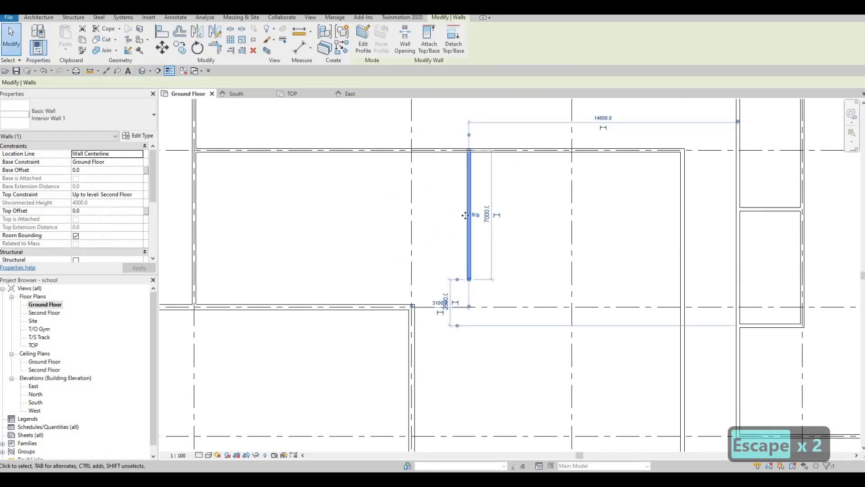
pyautogui.moveTo(469, 225); pyautogui.dragTo(470, 241, button='middle')
pyautogui.press('Escape')
pyautogui.press('Escape')
pyautogui.click(471, 193)
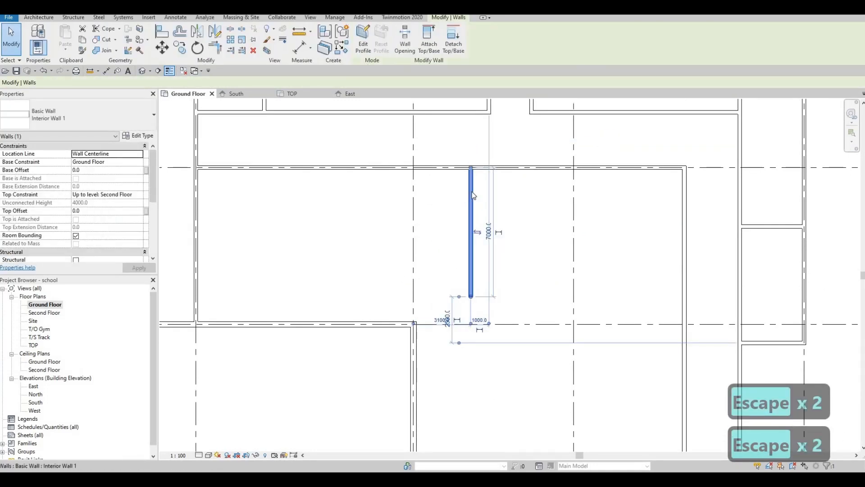
pyautogui.press('Escape')
pyautogui.click(471, 193)
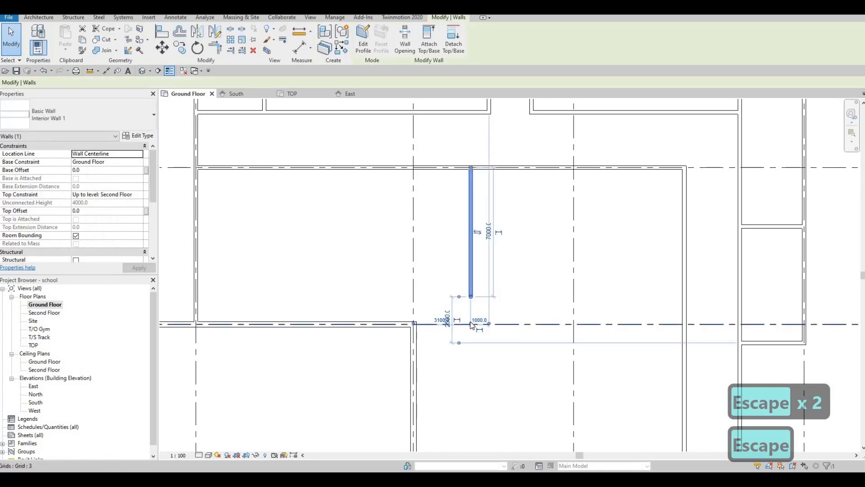
pyautogui.click(471, 324)
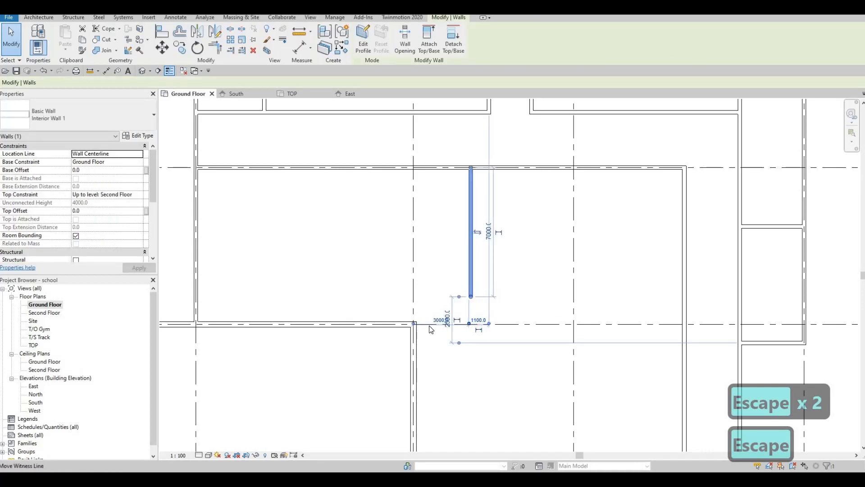
pyautogui.press('Escape')
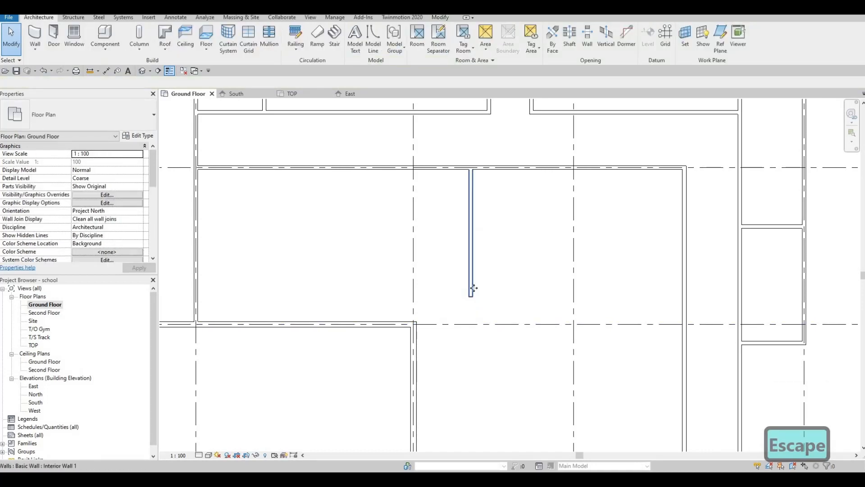
pyautogui.click(472, 288)
pyautogui.click(440, 321)
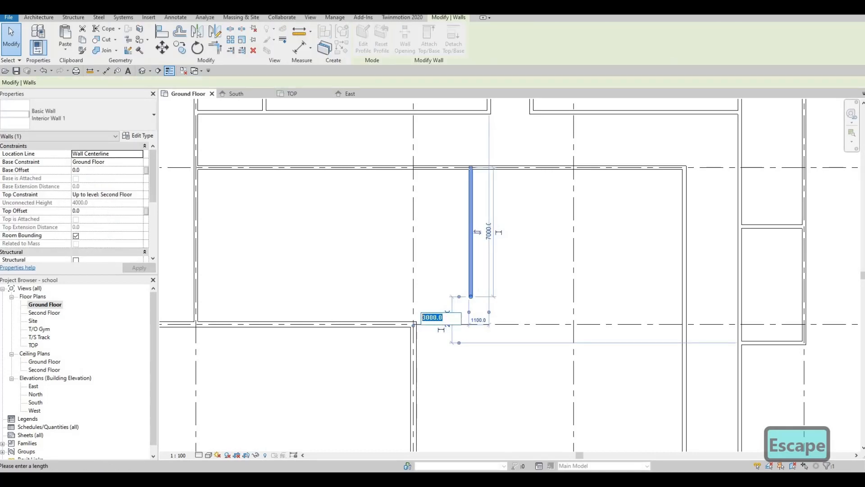
pyautogui.write('3000')
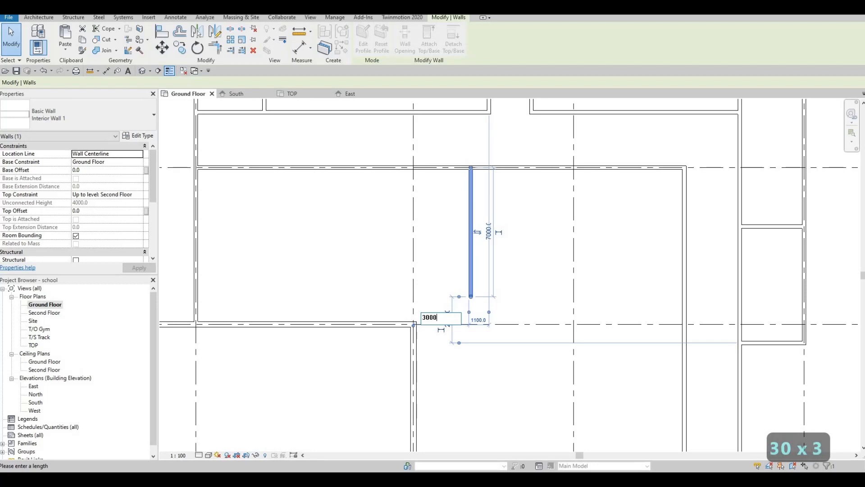
pyautogui.press('BackSpace')
pyautogui.press('BackSpace')
pyautogui.press('BackSpace')
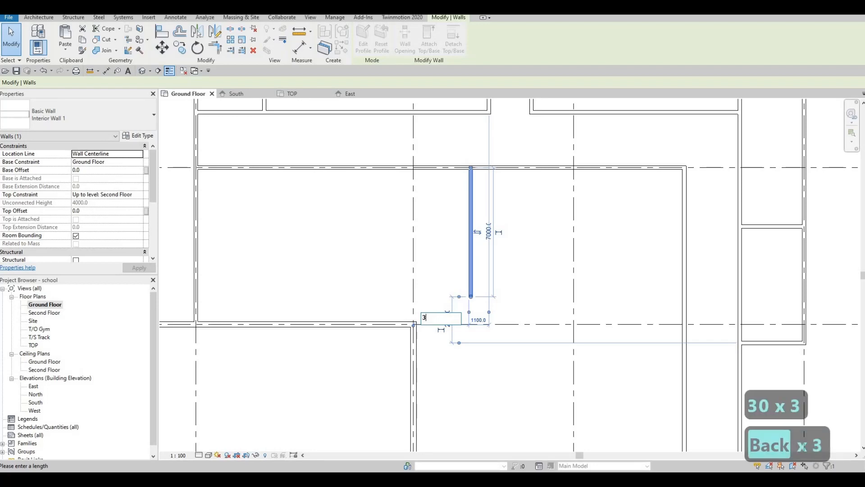
pyautogui.write('300')
pyautogui.press('Return')
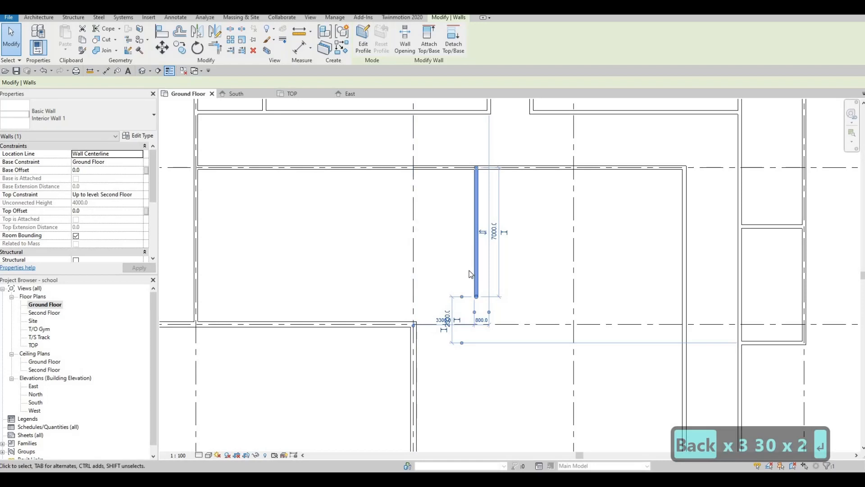
pyautogui.moveTo(469, 274); pyautogui.dragTo(471, 265, button='middle')
pyautogui.press('Escape')
pyautogui.press('Escape')
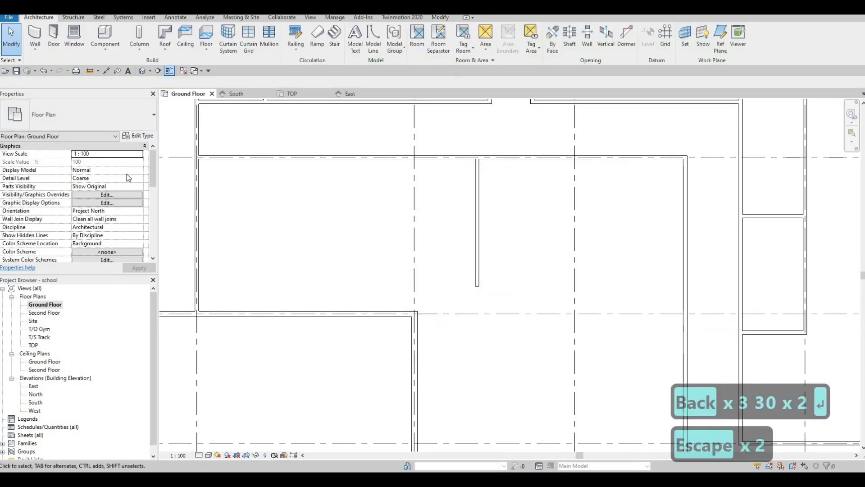
# Step: Draw a short horizontal wall about 2700 mm long along grid 3 below the new vertical wall
pyautogui.click(35, 41)
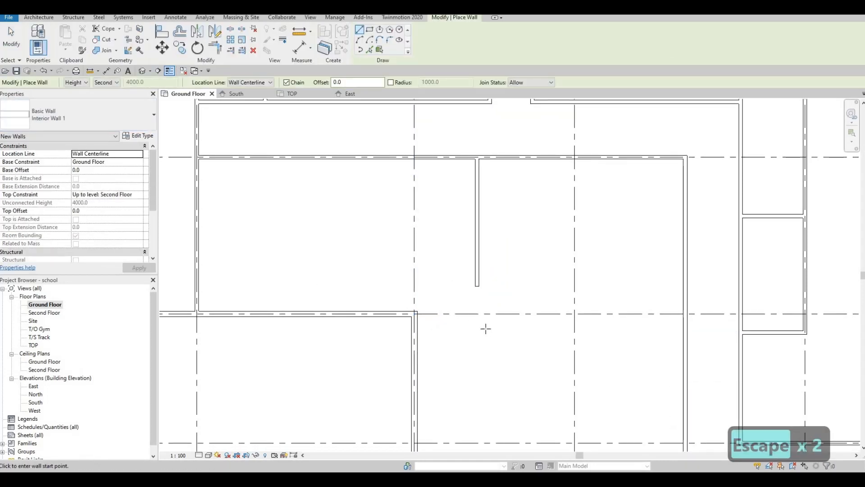
pyautogui.scroll(2, 485, 328)
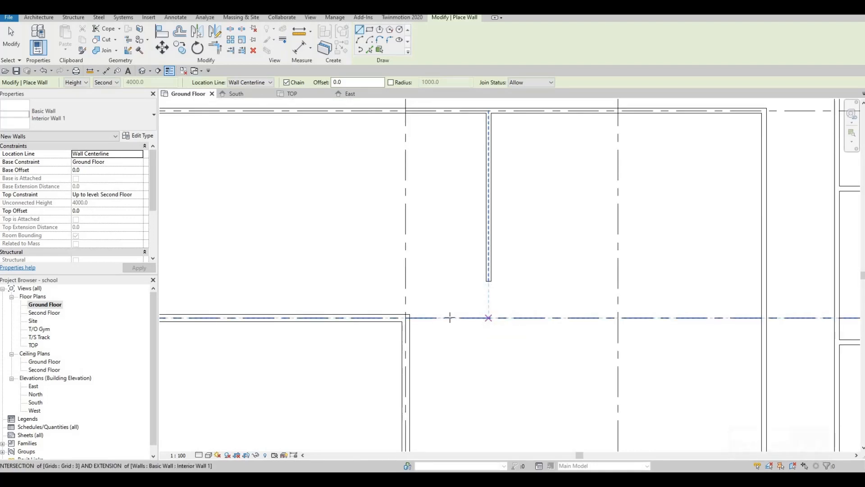
pyautogui.click(450, 317)
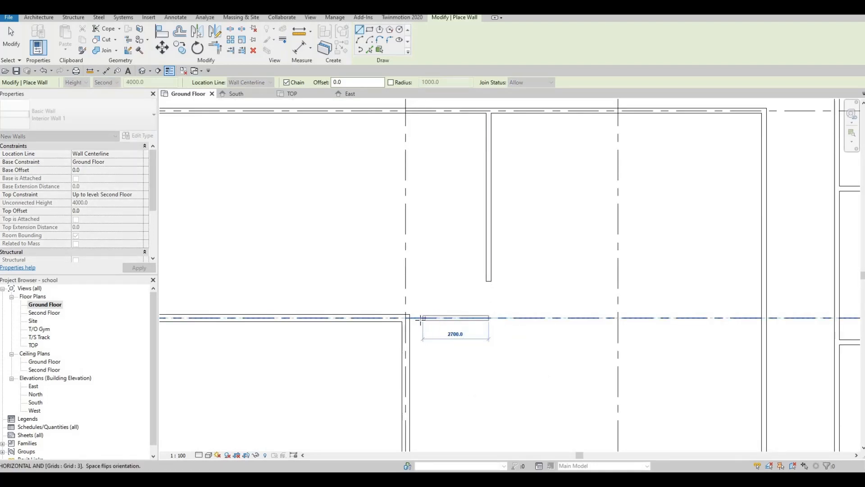
pyautogui.click(420, 318)
pyautogui.scroll(2, 421, 319)
pyautogui.press('Escape')
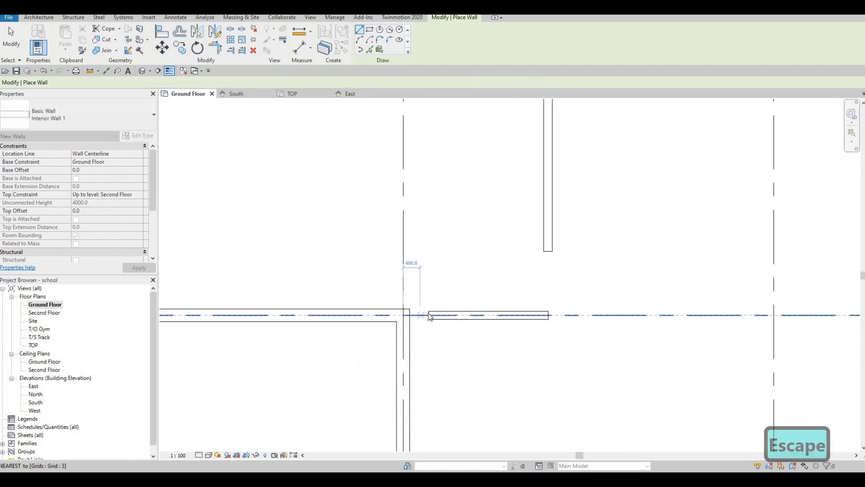
pyautogui.press('Escape')
# Step: Extend the short horizontal wall's west end to meet the existing vertical wall
pyautogui.press('a')
pyautogui.press('l')
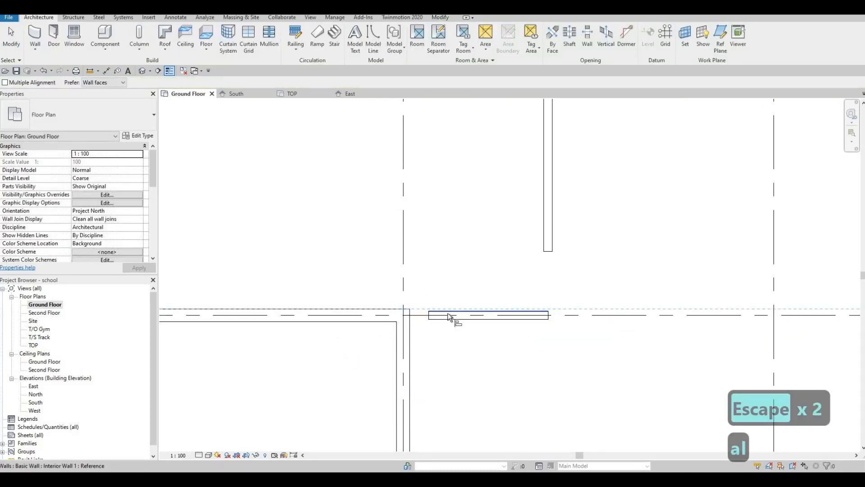
pyautogui.click(431, 311)
pyautogui.press('Escape')
pyautogui.press('Escape')
pyautogui.click(433, 312)
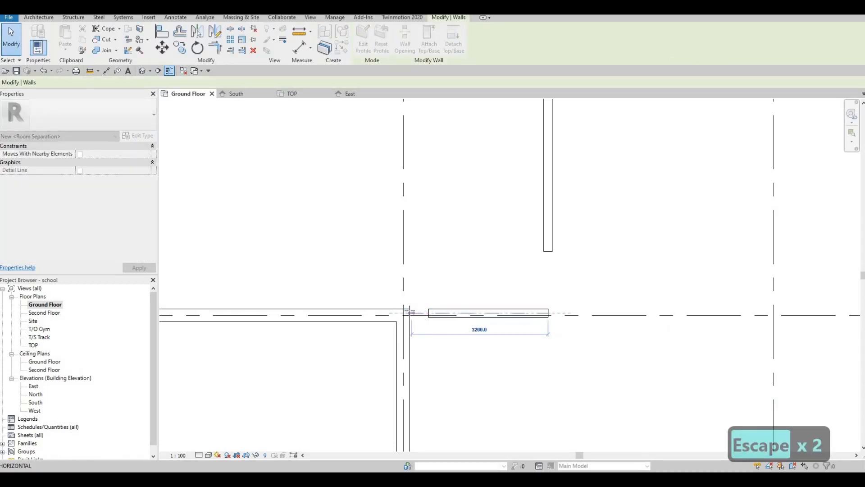
pyautogui.moveTo(410, 314); pyautogui.dragTo(409, 314)
pyautogui.press('Escape')
pyautogui.press('Escape')
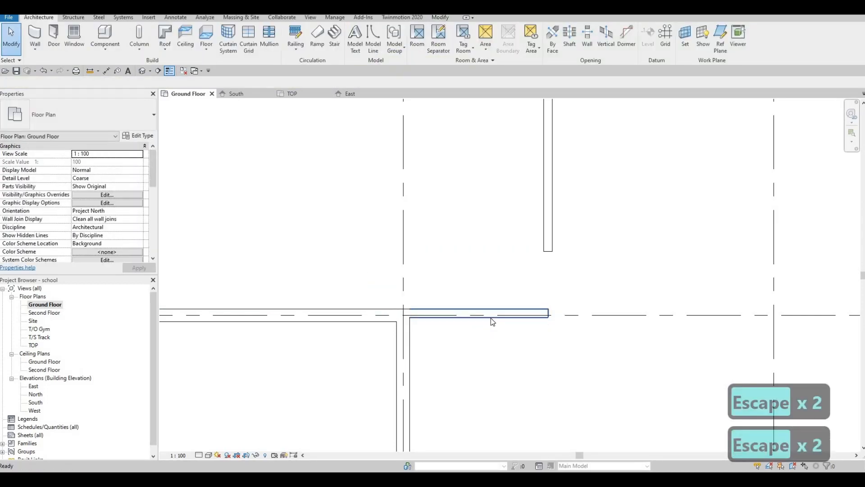
# Step: Trim the new vertical wall and the horizontal wall to a corner
pyautogui.press('t')
pyautogui.press('r')
pyautogui.click(549, 238)
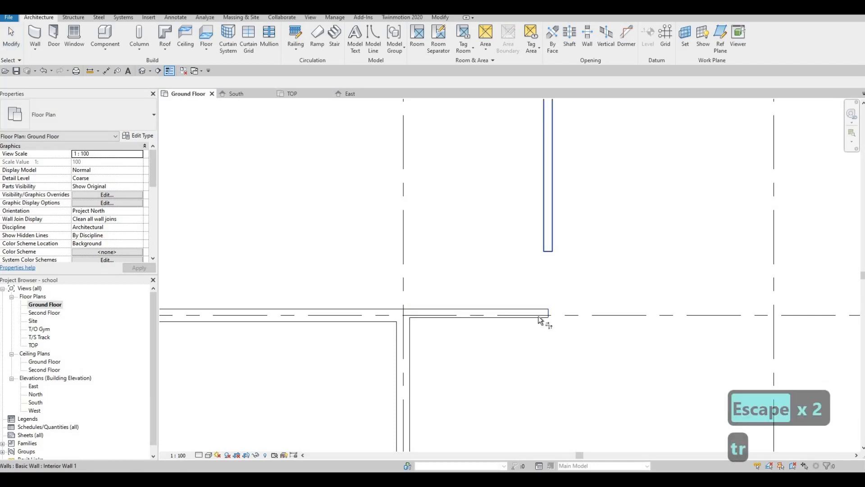
pyautogui.click(528, 301)
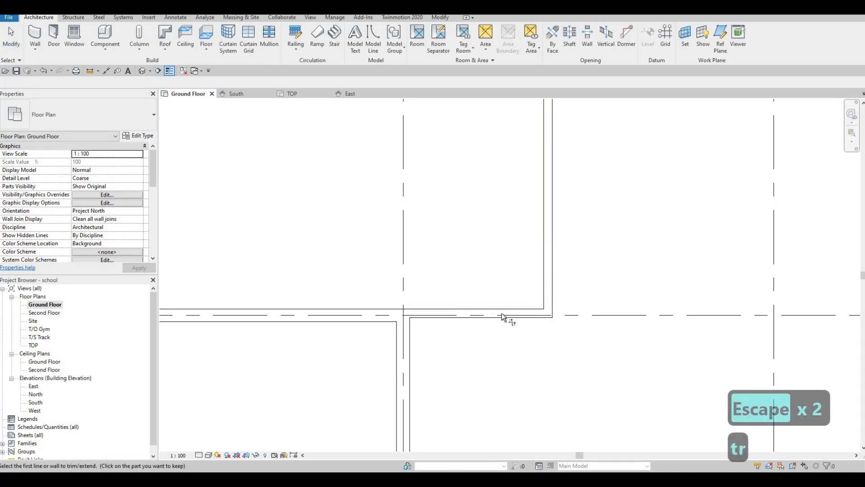
pyautogui.scroll(-4, 503, 314)
pyautogui.press('Escape')
pyautogui.press('Escape')
pyautogui.moveTo(521, 309); pyautogui.dragTo(494, 302, button='middle')
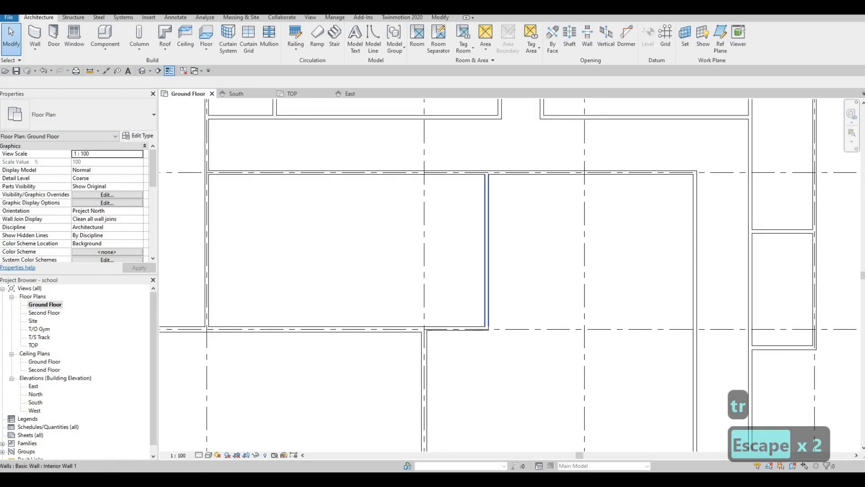
pyautogui.scroll(-1, 483, 301)
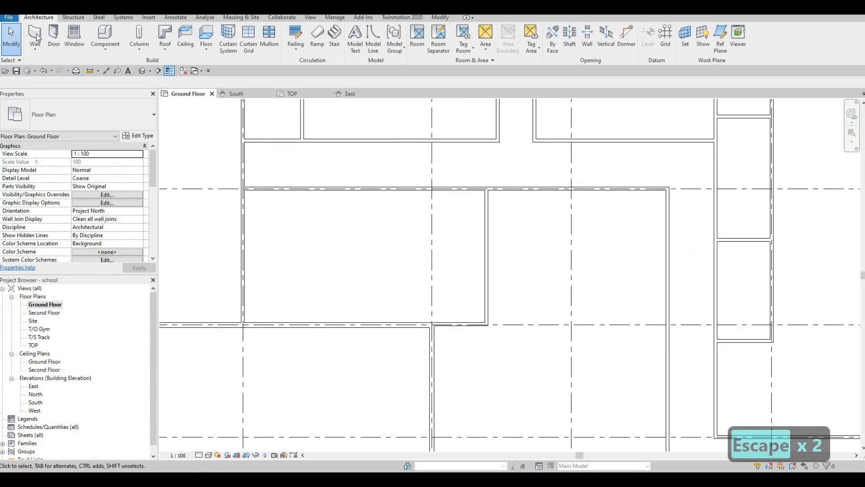
# Step: Draw a horizontal wall from the new vertical wall east to the room's east wall
pyautogui.press('Escape')
pyautogui.press('F1')
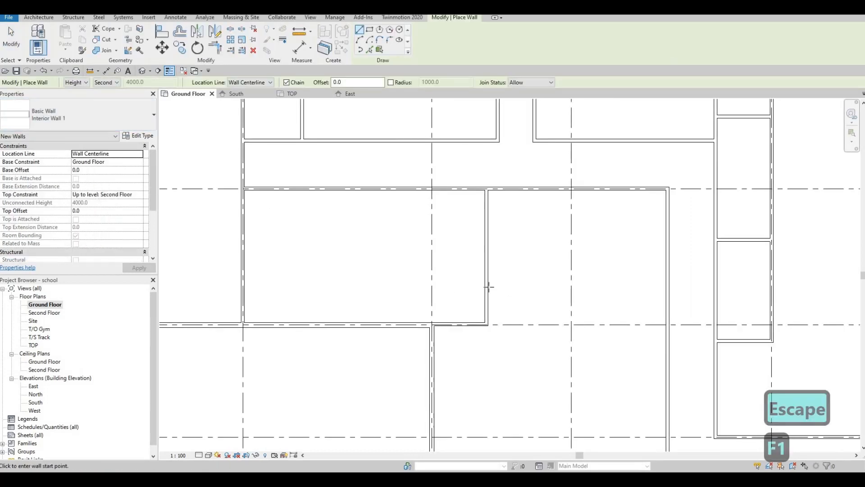
pyautogui.click(487, 287)
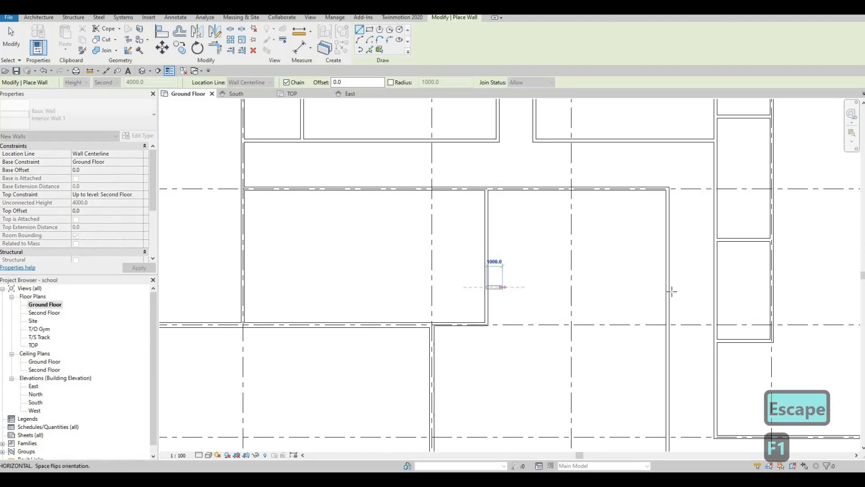
pyautogui.click(669, 288)
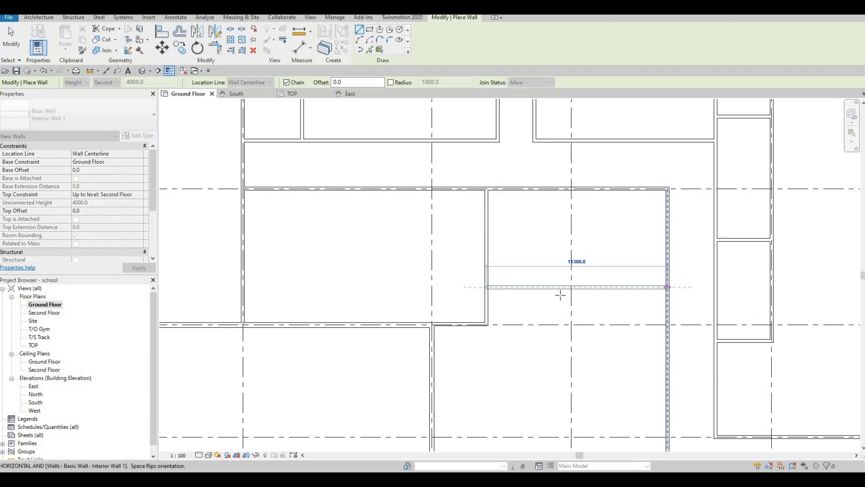
pyautogui.press('Escape')
pyautogui.press('Escape')
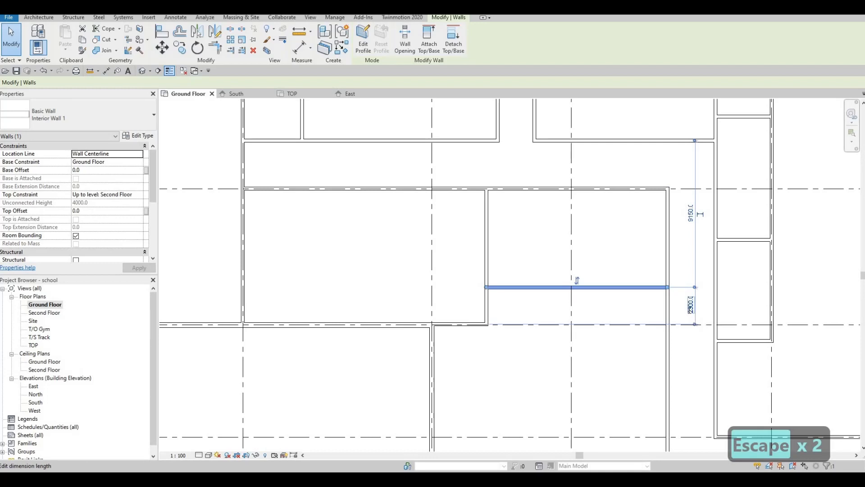
# Step: Set the new horizontal wall's distance from the wall below to 2600 mm
pyautogui.click(675, 322)
pyautogui.write('260')
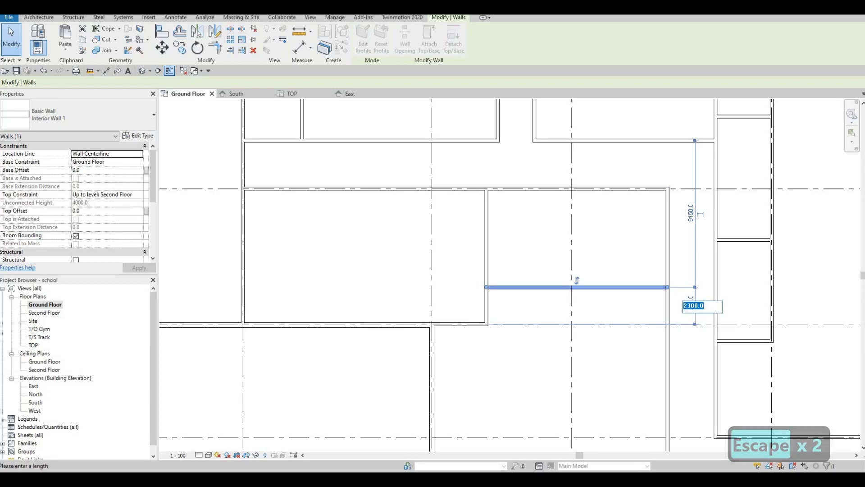
pyautogui.write('0')
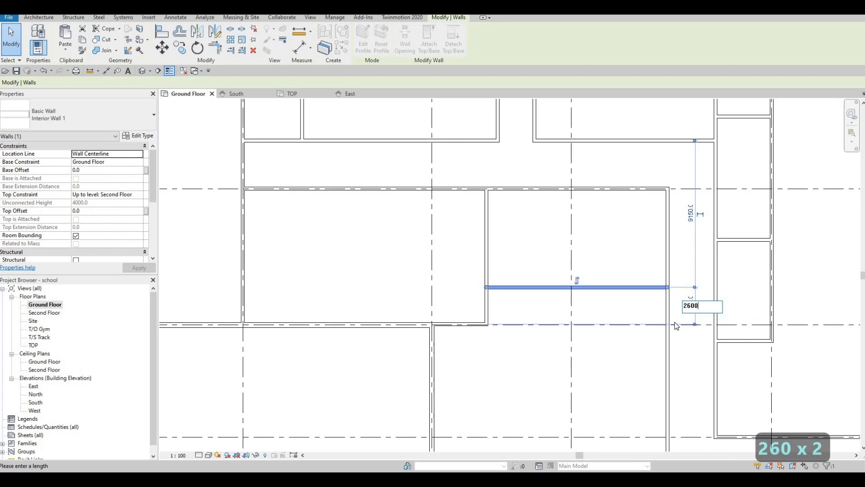
pyautogui.press('Return')
pyautogui.press('Escape')
pyautogui.press('Escape')
# Step: Draw a vertical Interior Wall 1 along the grid from the horizontal wall north to the room's top wall
pyautogui.scroll(-2, 326, 193)
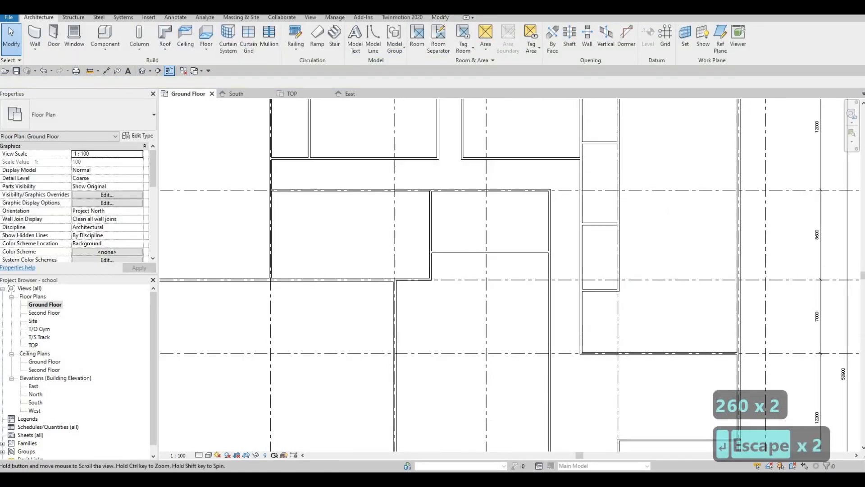
pyautogui.moveTo(496, 270); pyautogui.dragTo(494, 274, button='middle')
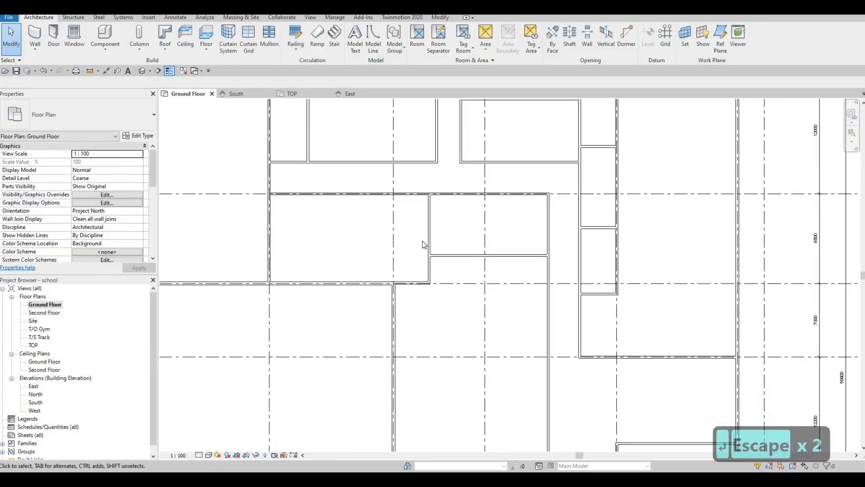
pyautogui.click(35, 36)
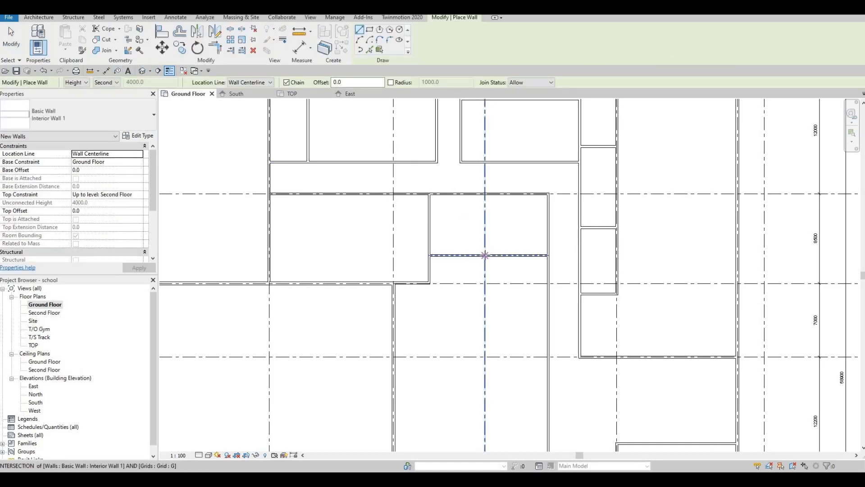
pyautogui.click(485, 255)
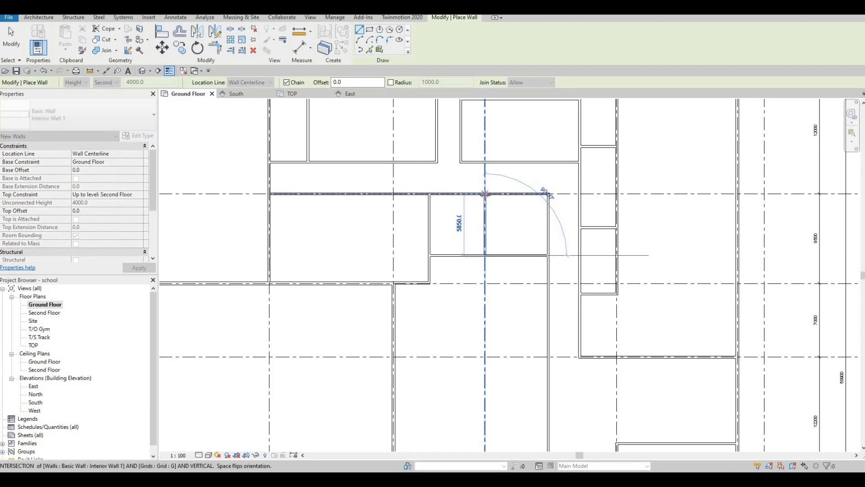
pyautogui.click(484, 208)
pyautogui.press('Escape')
pyautogui.press('Escape')
# Step: Split the top wall along grid 2 at two points above the new rooms
pyautogui.scroll(4, 484, 256)
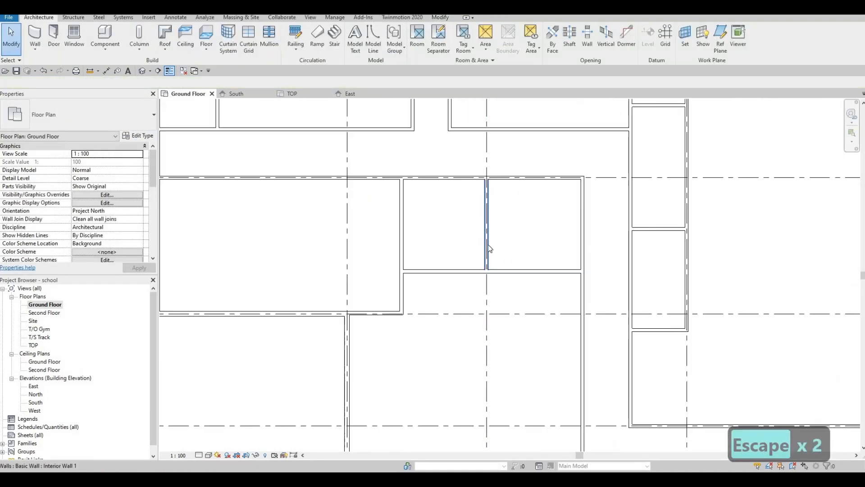
pyautogui.scroll(2, 497, 260)
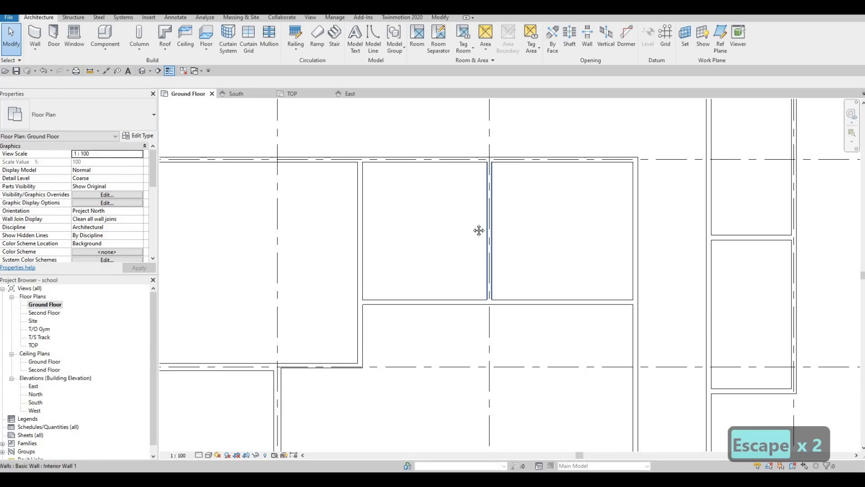
pyautogui.moveTo(469, 201); pyautogui.dragTo(475, 226, button='middle')
pyautogui.moveTo(445, 187); pyautogui.dragTo(450, 201, button='middle')
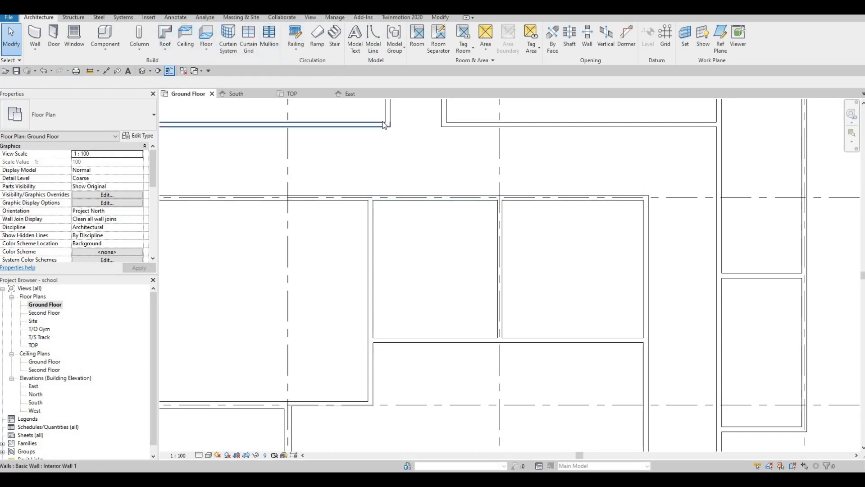
pyautogui.press('s')
pyautogui.press('l')
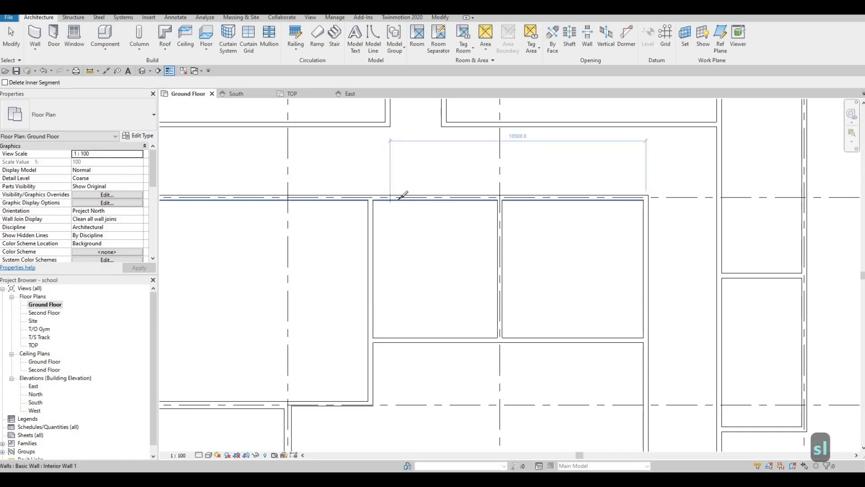
pyautogui.click(399, 198)
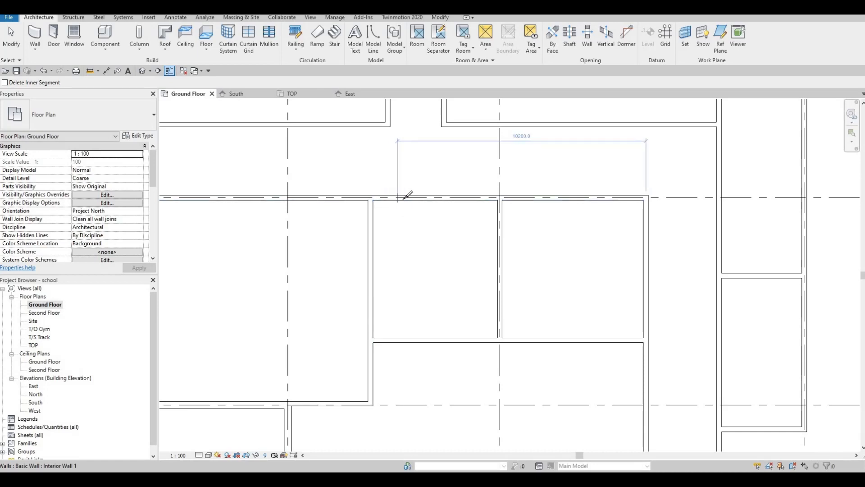
pyautogui.click(612, 199)
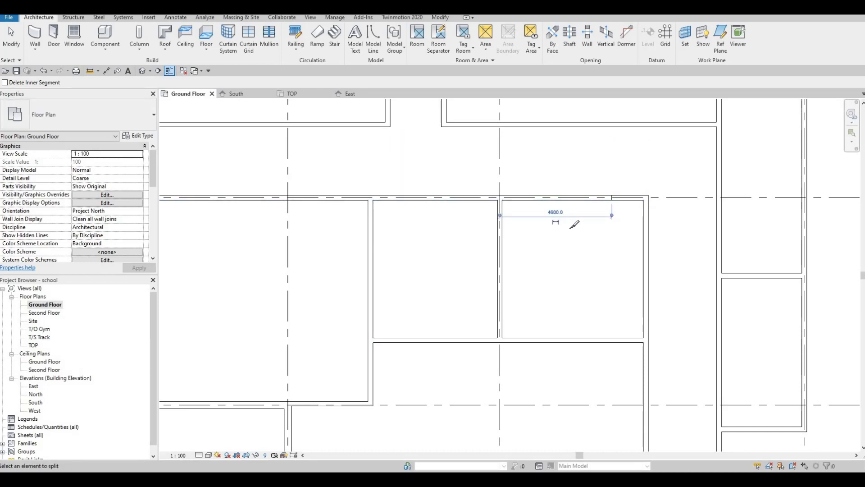
# Step: Delete the split-off wall segment at the east end of the top wall
pyautogui.press('Escape')
pyautogui.press('Escape')
pyautogui.press('Escape')
pyautogui.click(611, 203)
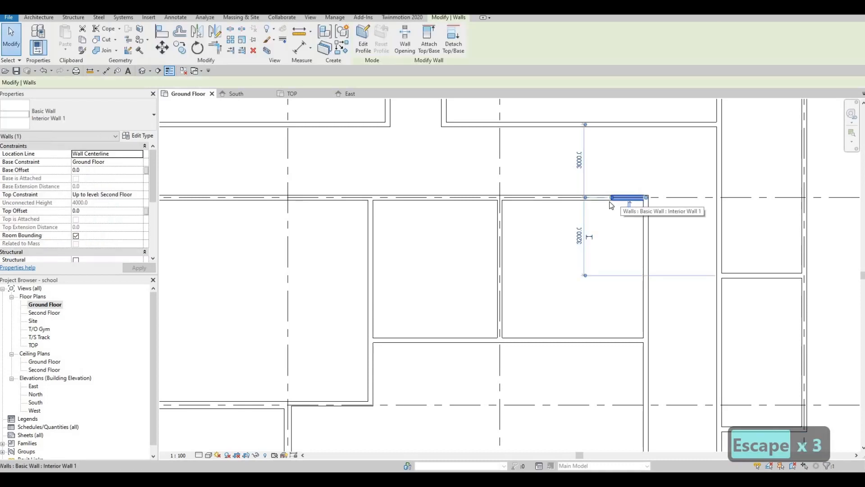
pyautogui.press('Delete')
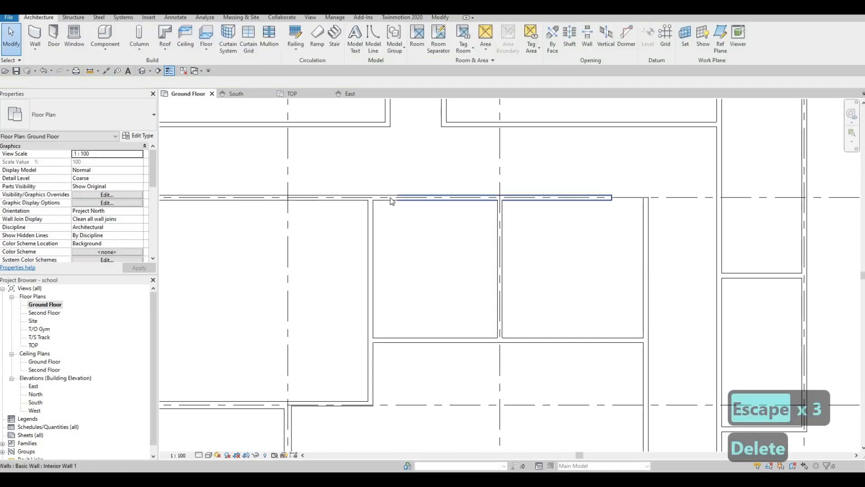
# Step: Shorten the two remaining top wall segments to leave an opening between them near the west room wall
pyautogui.click(395, 199)
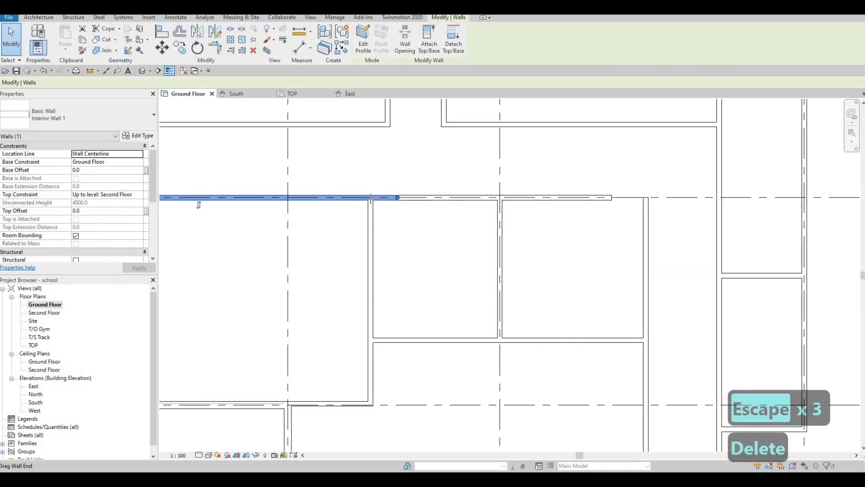
pyautogui.moveTo(397, 198); pyautogui.dragTo(370, 197)
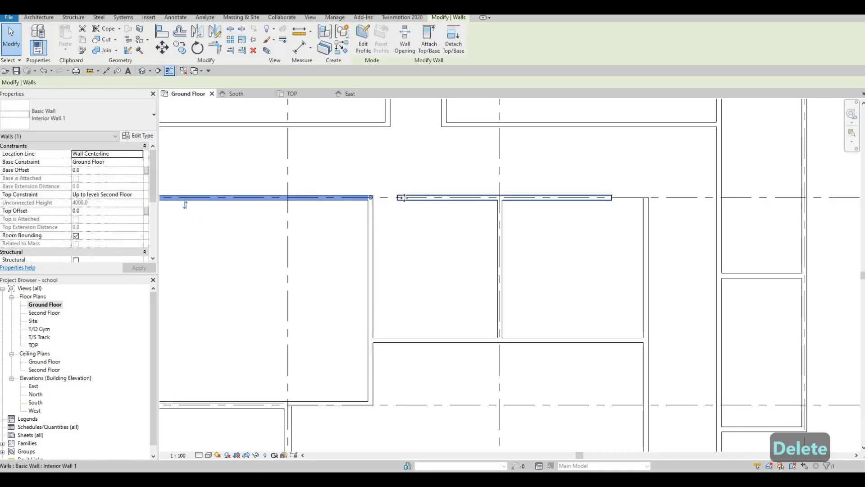
pyautogui.click(412, 197)
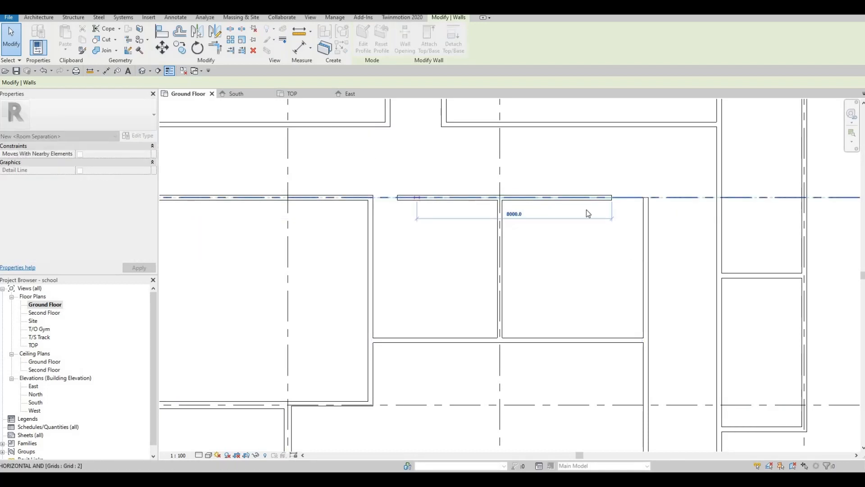
pyautogui.click(469, 199)
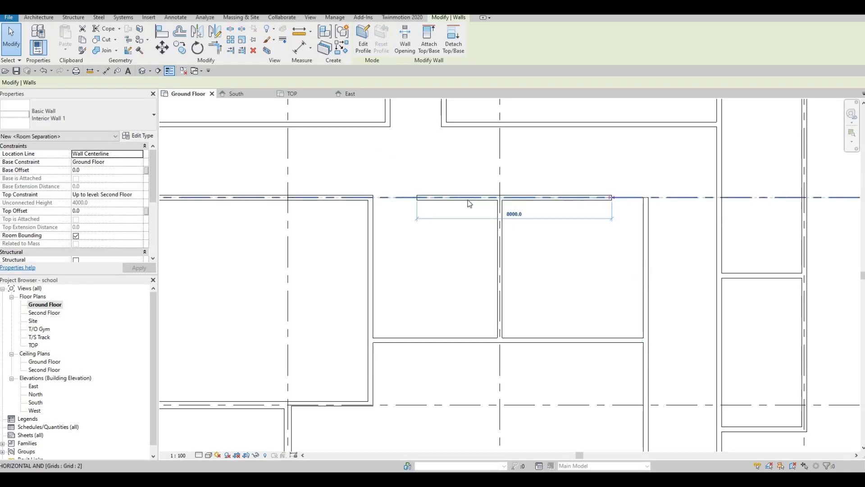
pyautogui.press('Escape')
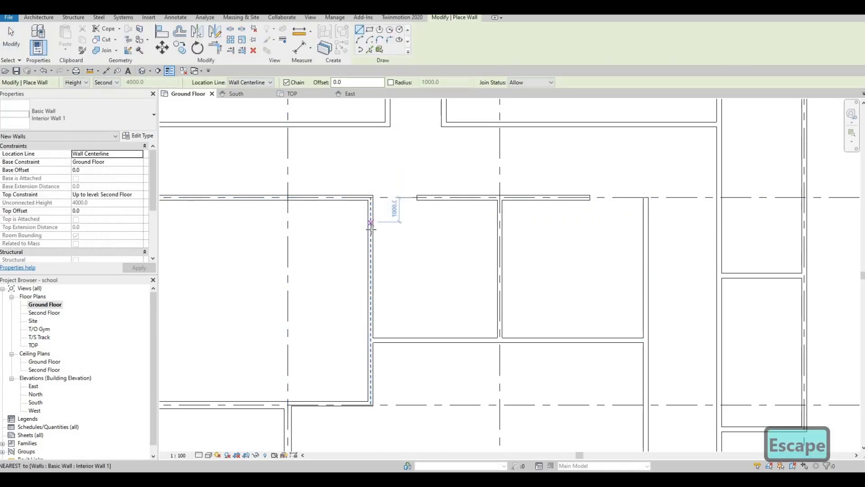
# Step: Draw a horizontal wall about 3400 mm long from the west room wall eastward, below the top wall
pyautogui.click(392, 228)
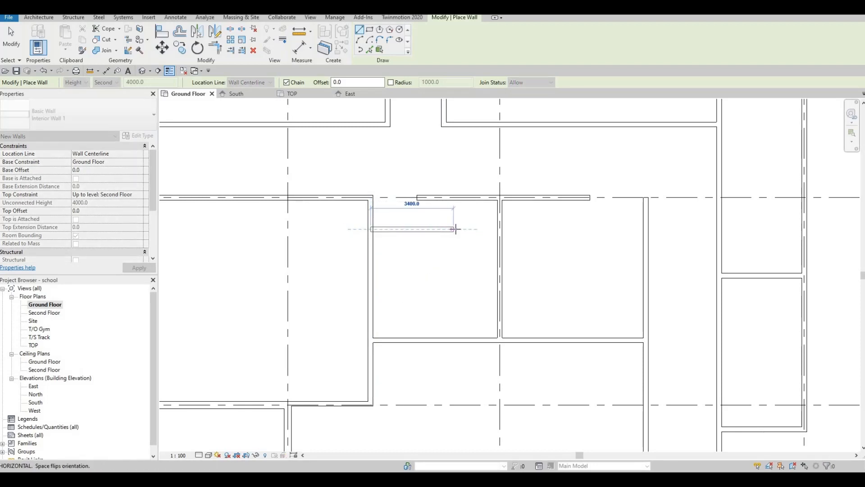
pyautogui.click(460, 229)
pyautogui.press('Escape')
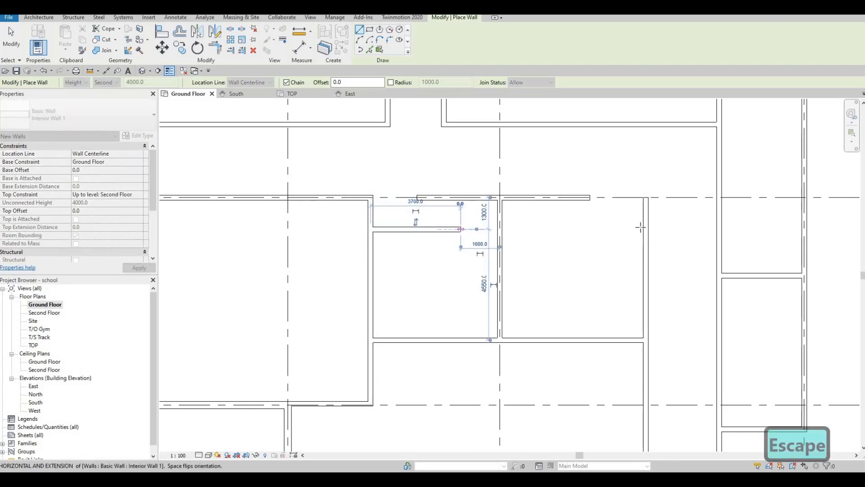
# Step: Draw a horizontal wall about 4600 mm long from the east room wall westward at the same height
pyautogui.click(642, 229)
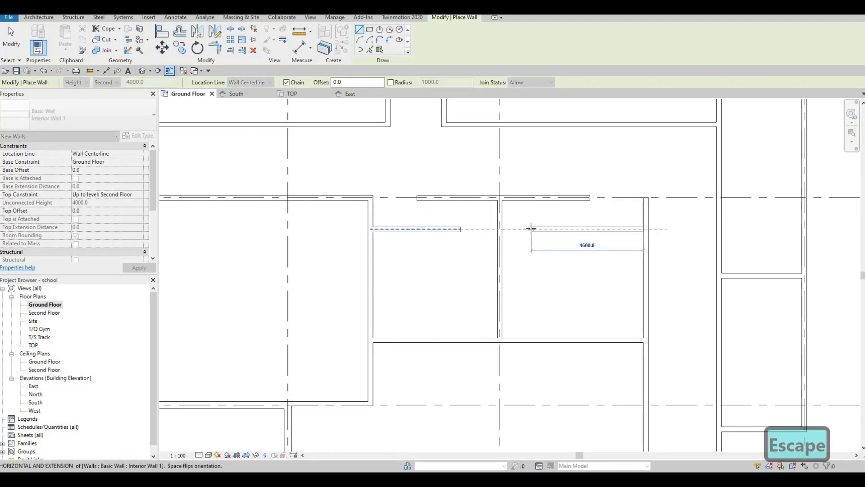
pyautogui.click(518, 266)
pyautogui.press('Escape')
pyautogui.press('Escape')
# Step: Adjust the inner ends of both short horizontal walls to leave 1500 mm gaps from the central vertical wall
pyautogui.scroll(-2, 521, 256)
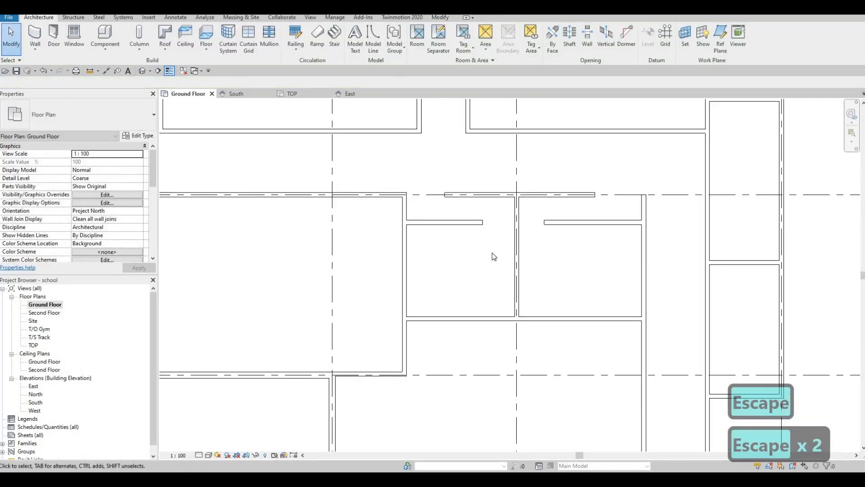
pyautogui.moveTo(521, 256); pyautogui.dragTo(563, 233, button='middle')
pyautogui.click(560, 231)
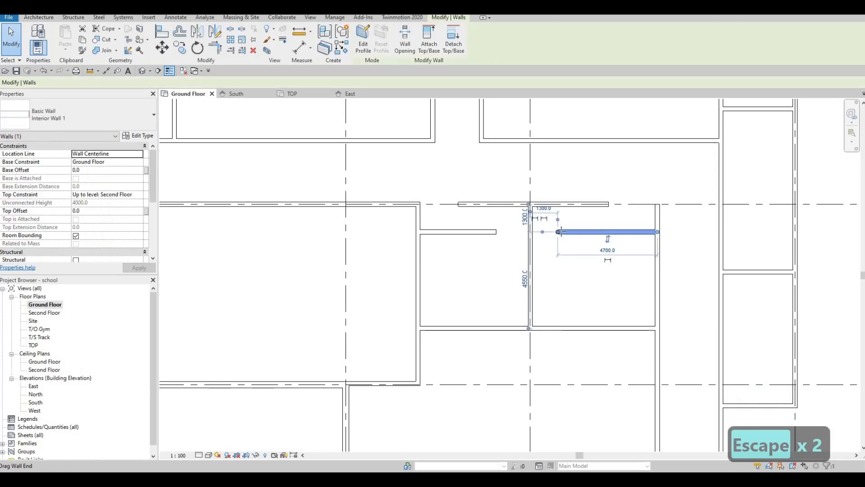
pyautogui.moveTo(558, 231); pyautogui.dragTo(561, 231)
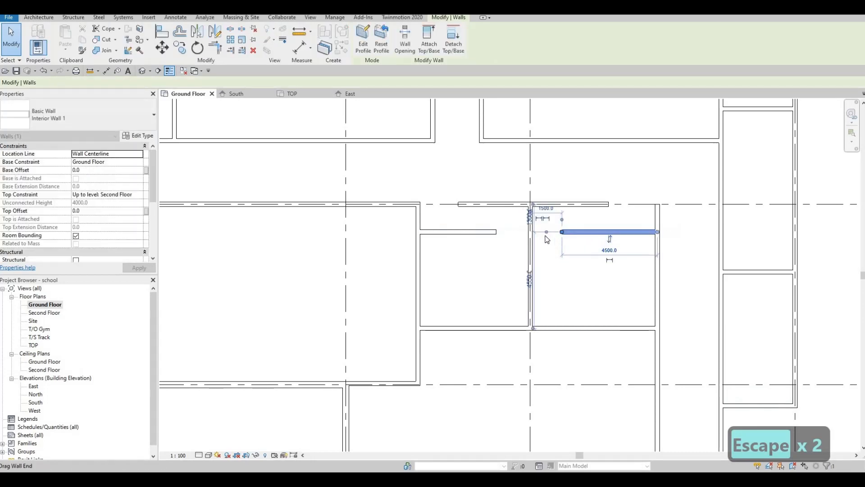
pyautogui.click(491, 231)
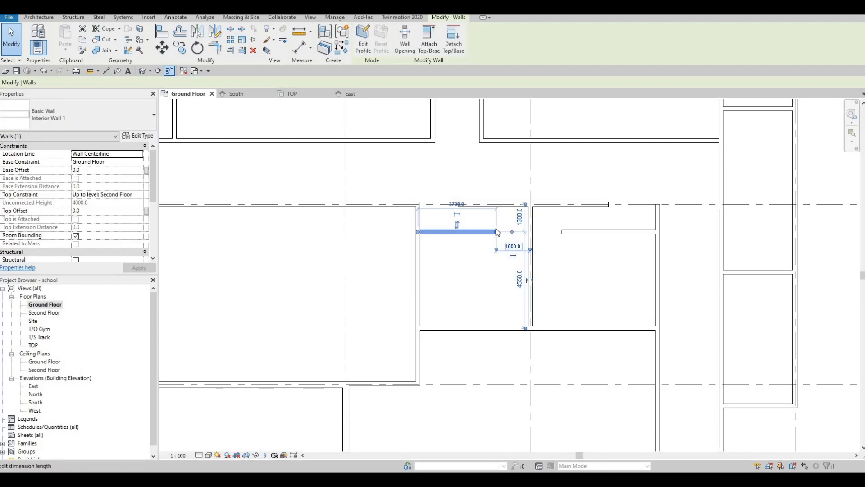
pyautogui.moveTo(496, 231); pyautogui.dragTo(500, 232)
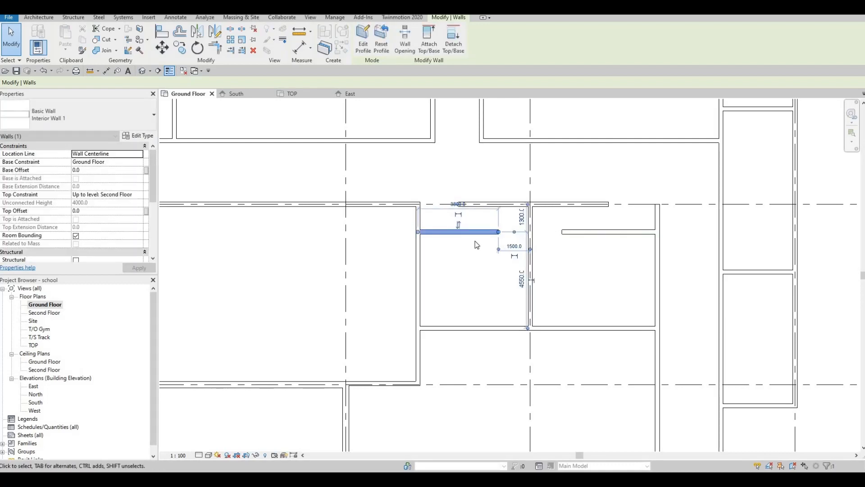
pyautogui.press('Escape')
pyautogui.press('Escape')
# Step: Set the west short wall's distance from the top wall to 1500 mm
pyautogui.scroll(-1, 586, 228)
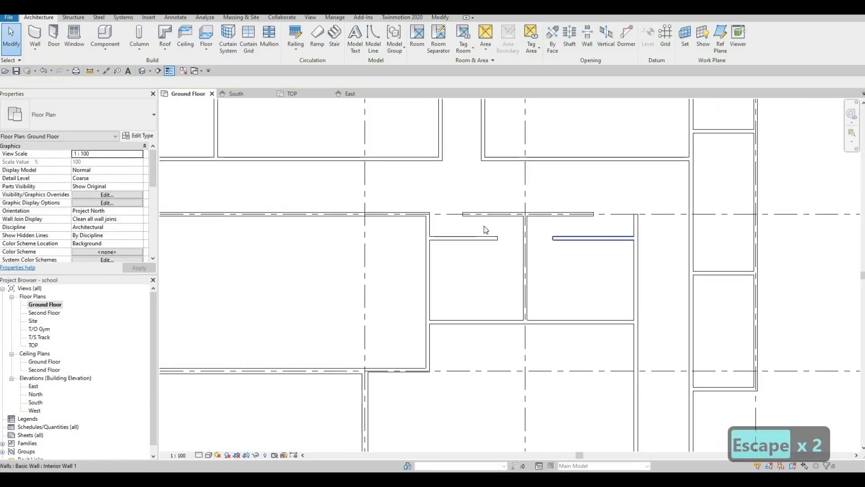
pyautogui.click(467, 239)
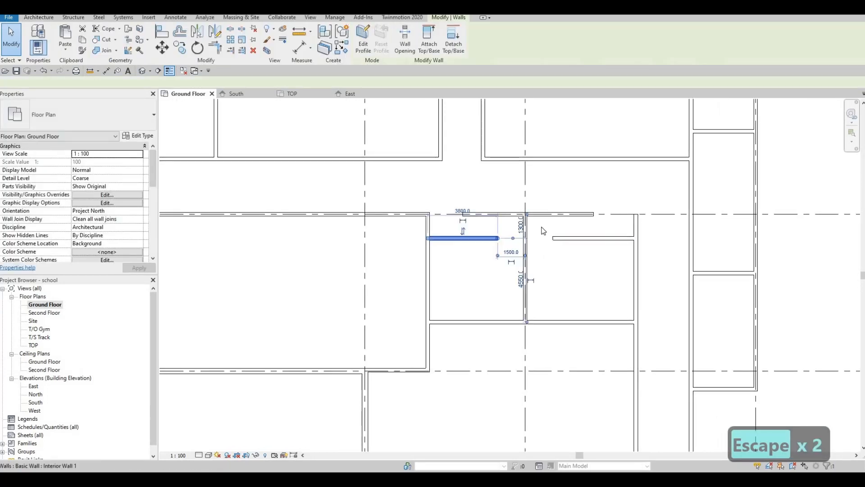
pyautogui.scroll(1, 536, 228)
pyautogui.click(515, 225)
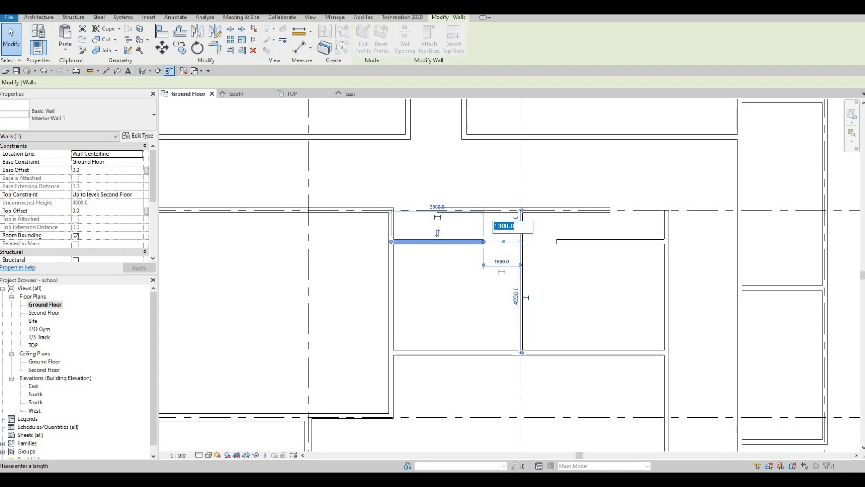
pyautogui.write('1500')
pyautogui.press('Return')
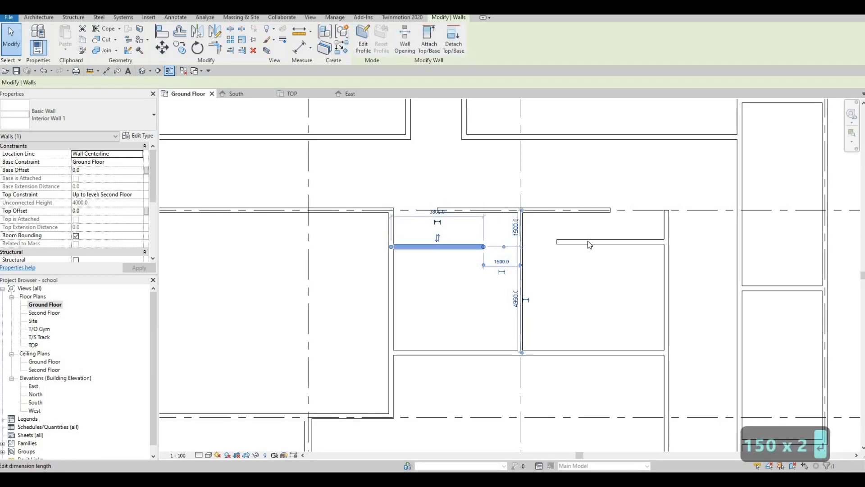
pyautogui.press('Escape')
# Step: Set the east short wall's distance from the top wall to 1500 mm
pyautogui.click(560, 239)
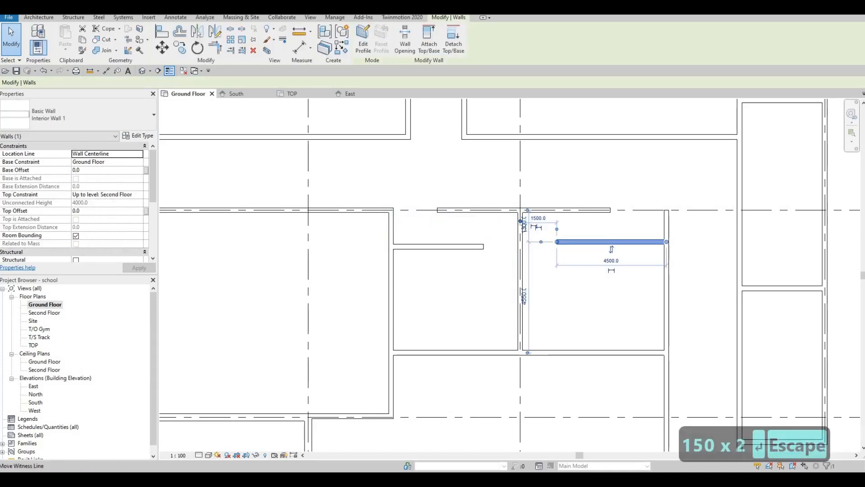
pyautogui.click(524, 225)
pyautogui.write('1500')
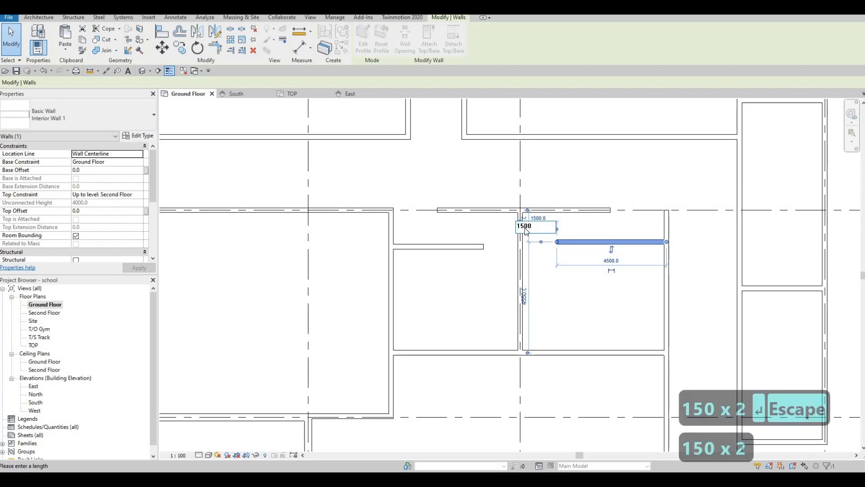
pyautogui.press('Return')
pyautogui.press('Escape')
pyautogui.press('Escape')
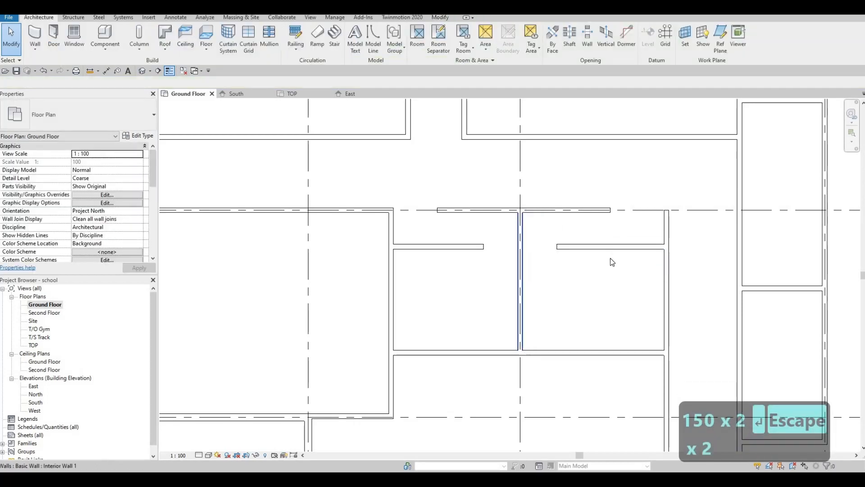
# Step: Extend the east end of the short upper horizontal wall segment slightly eastward
pyautogui.moveTo(610, 206); pyautogui.dragTo(616, 272, button='middle')
pyautogui.moveTo(639, 223); pyautogui.dragTo(628, 249, button='middle')
pyautogui.click(641, 225)
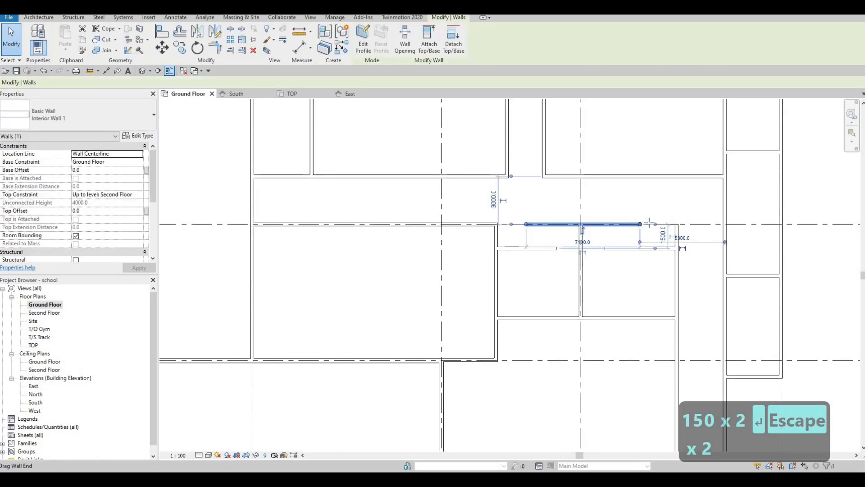
pyautogui.moveTo(640, 224); pyautogui.dragTo(647, 225)
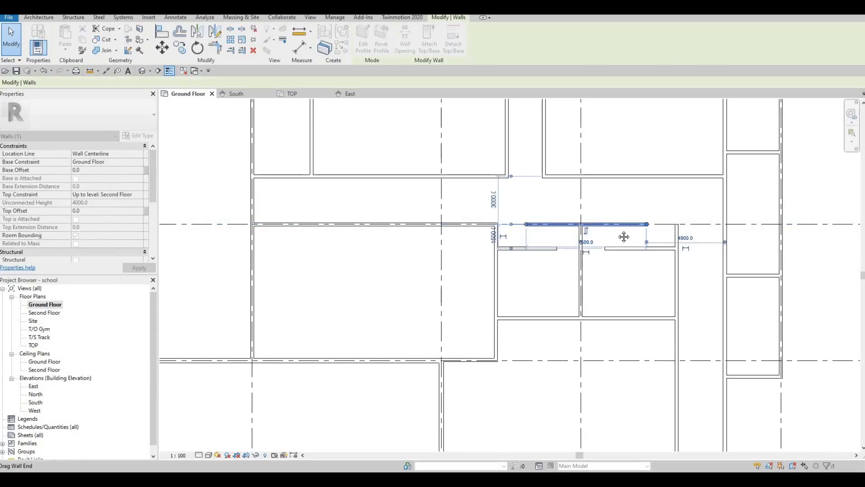
pyautogui.moveTo(544, 211); pyautogui.dragTo(560, 211, button='middle')
pyautogui.press('Escape')
pyautogui.press('Escape')
# Step: Draw a horizontal Interior Wall 1 across the room between grids 5 and 6, from its west wall to the east exterior wall
pyautogui.moveTo(620, 256); pyautogui.dragTo(588, 228, button='middle')
pyautogui.scroll(-1, 589, 228)
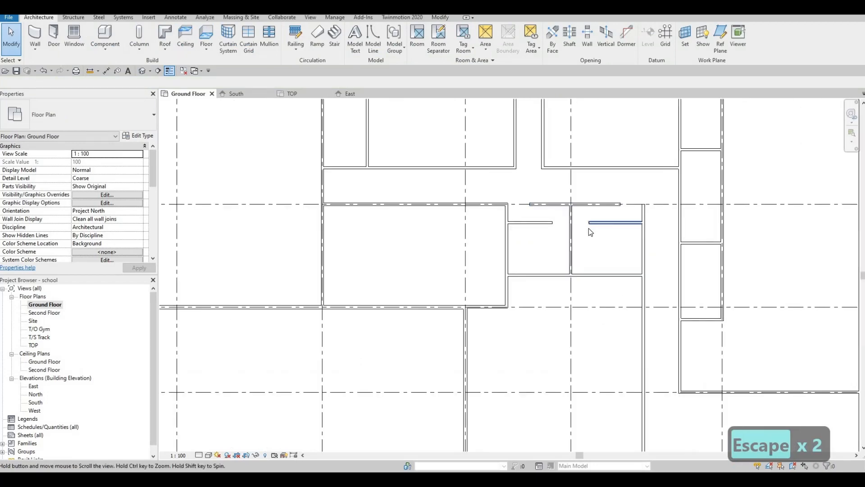
pyautogui.scroll(-1, 589, 228)
pyautogui.scroll(-1, 599, 214)
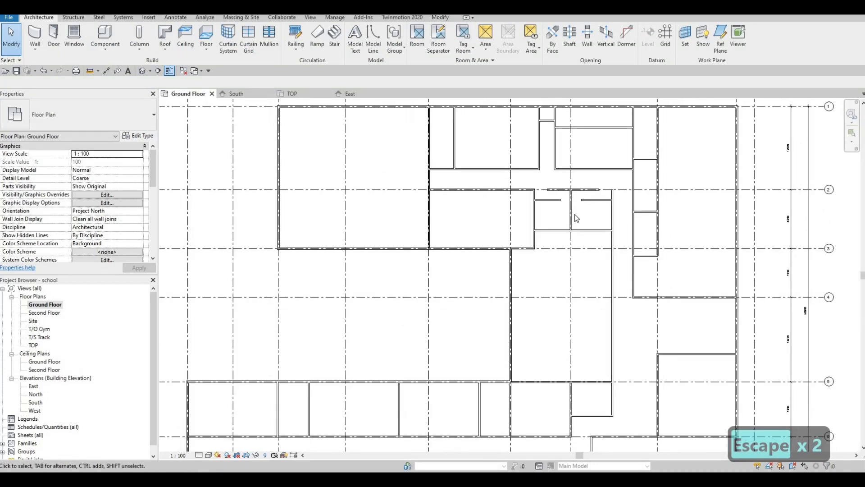
pyautogui.scroll(2, 572, 230)
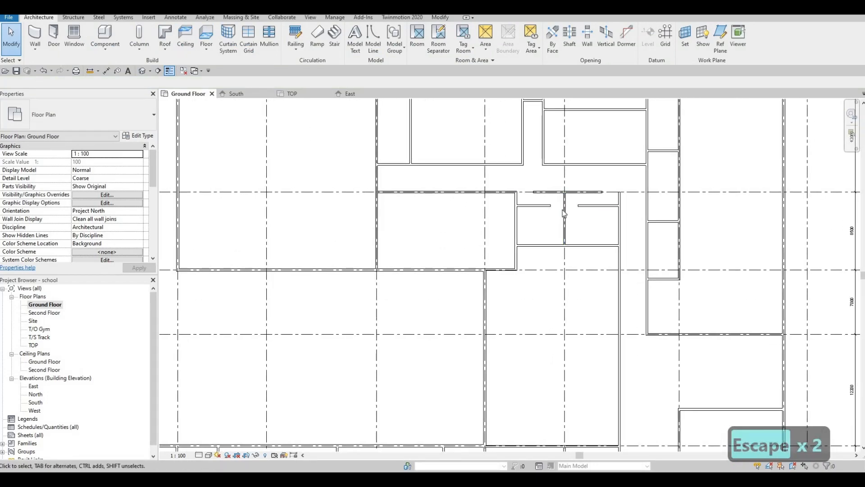
pyautogui.moveTo(605, 241); pyautogui.dragTo(498, 183, button='middle')
pyautogui.scroll(-1, 548, 205)
pyautogui.scroll(-2, 539, 197)
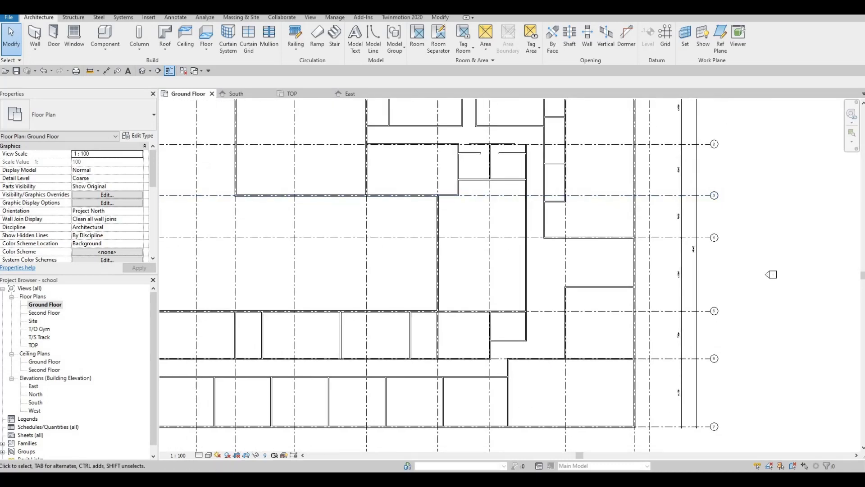
pyautogui.click(35, 34)
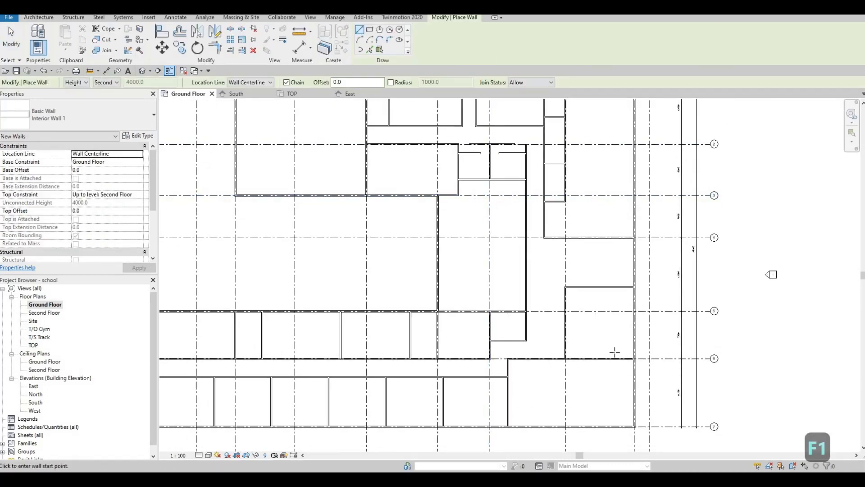
pyautogui.scroll(3, 518, 304)
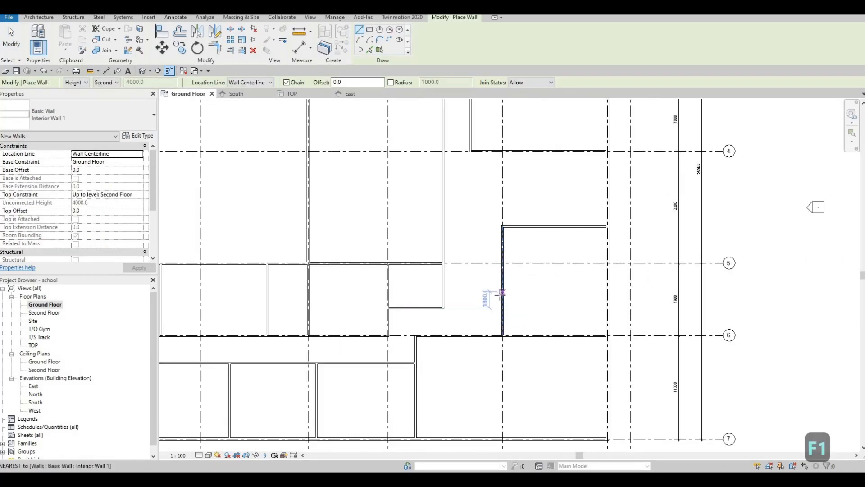
pyautogui.click(503, 295)
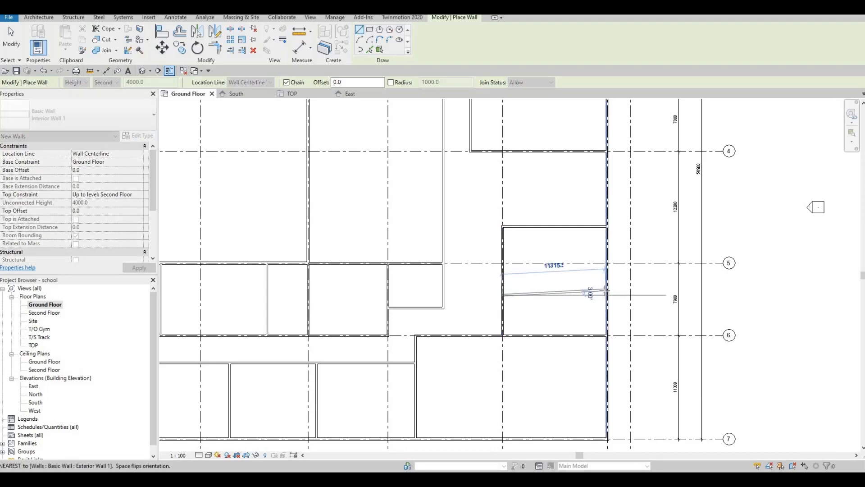
pyautogui.click(606, 295)
pyautogui.press('Escape')
pyautogui.press('Escape')
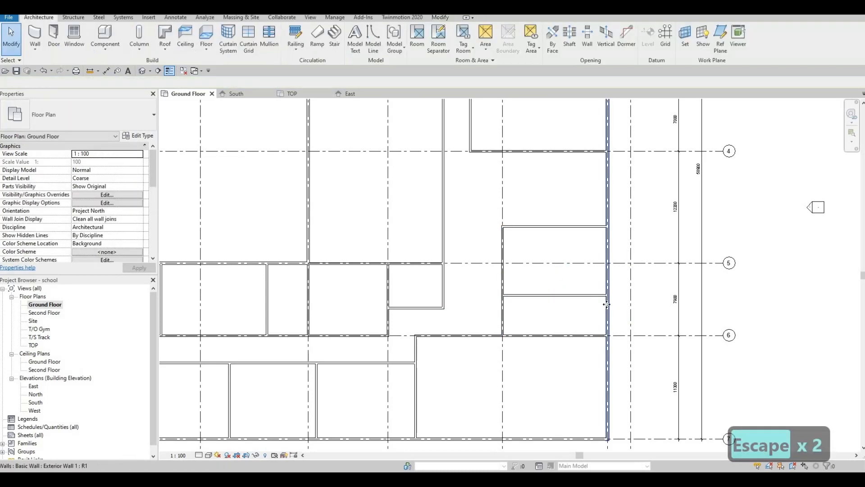
# Step: Set the new horizontal wall's distance from the wall on grid 6 to 4200 mm
pyautogui.click(554, 296)
pyautogui.scroll(1, 626, 313)
pyautogui.click(632, 316)
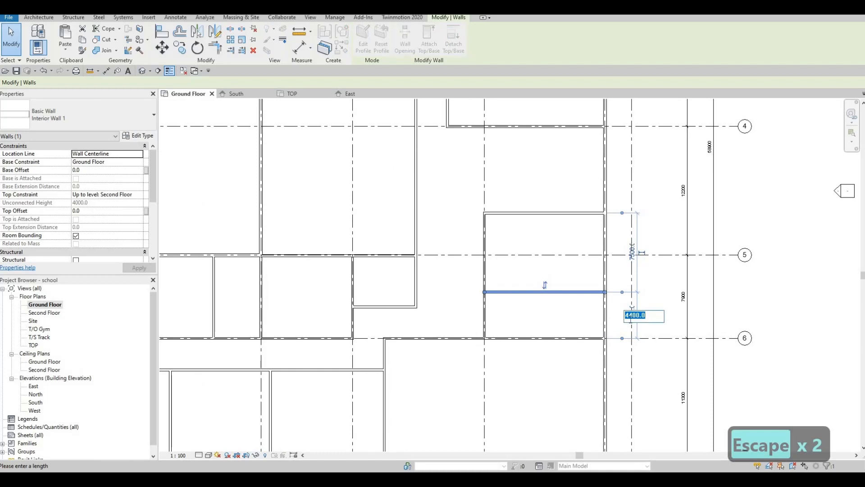
pyautogui.write('4200')
pyautogui.press('Return')
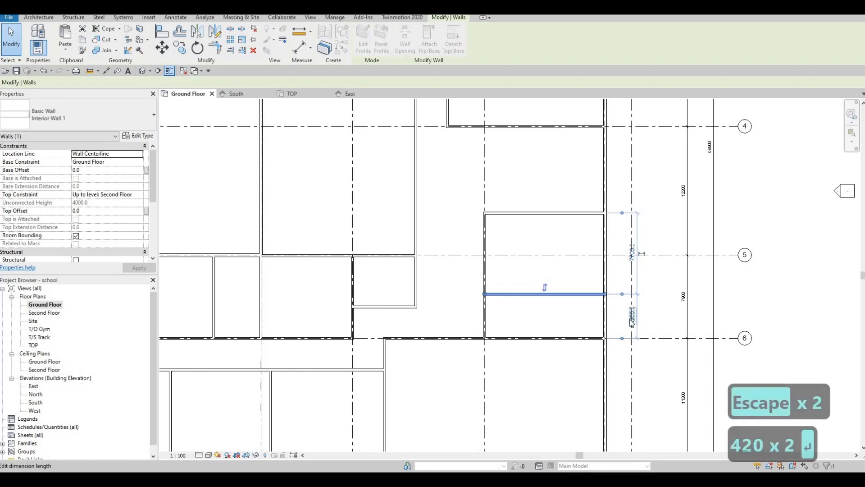
pyautogui.press('Escape')
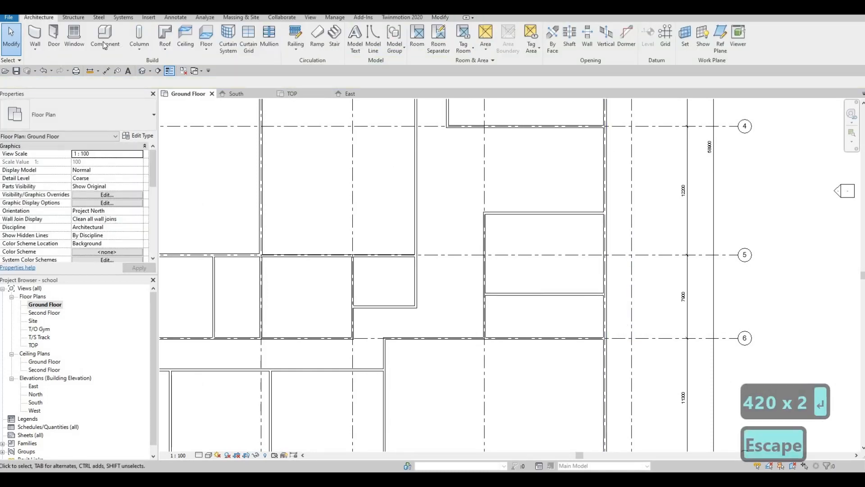
# Step: Draw two vertical walls from the new horizontal wall down to the grid 6 wall, splitting the lower room into three
pyautogui.click(35, 35)
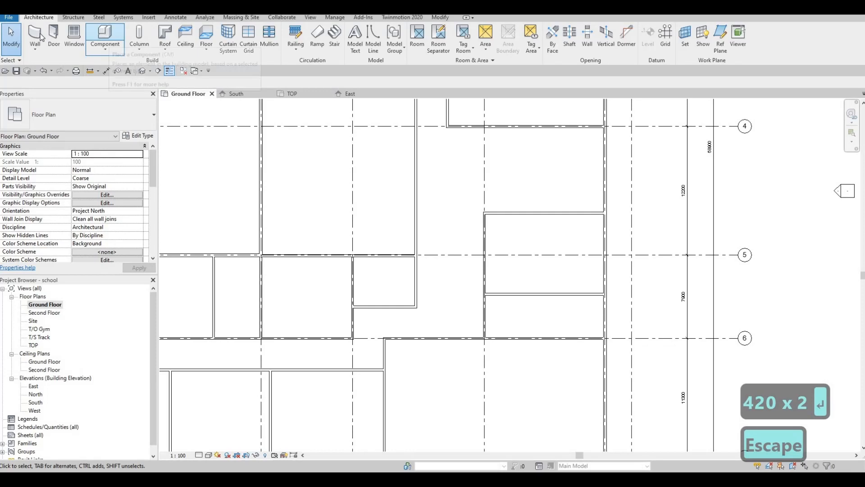
pyautogui.click(526, 294)
pyautogui.click(529, 338)
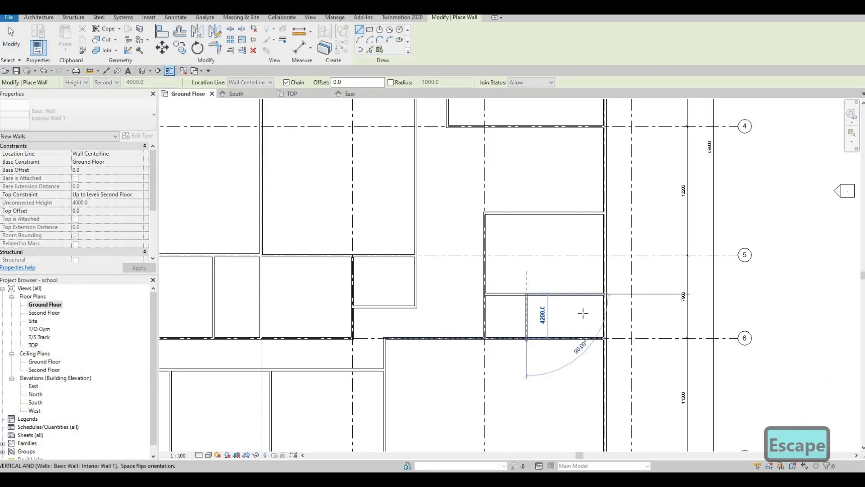
pyautogui.press('Escape')
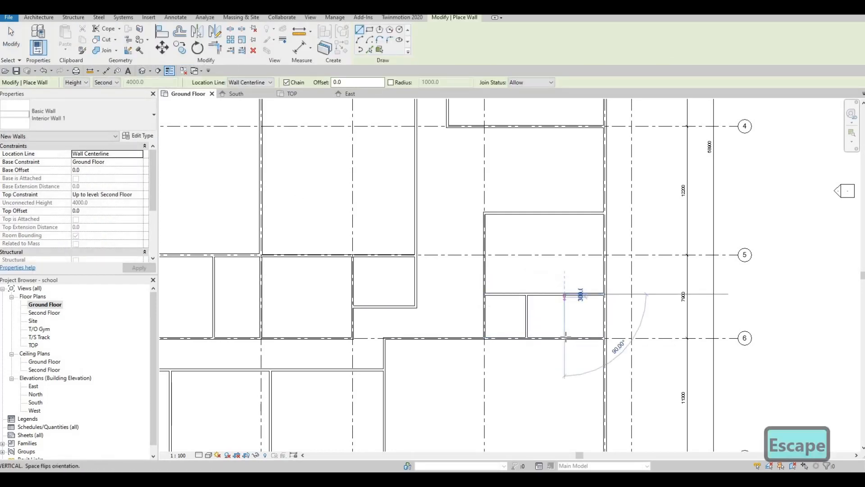
pyautogui.click(565, 295)
pyautogui.click(564, 338)
pyautogui.press('Escape')
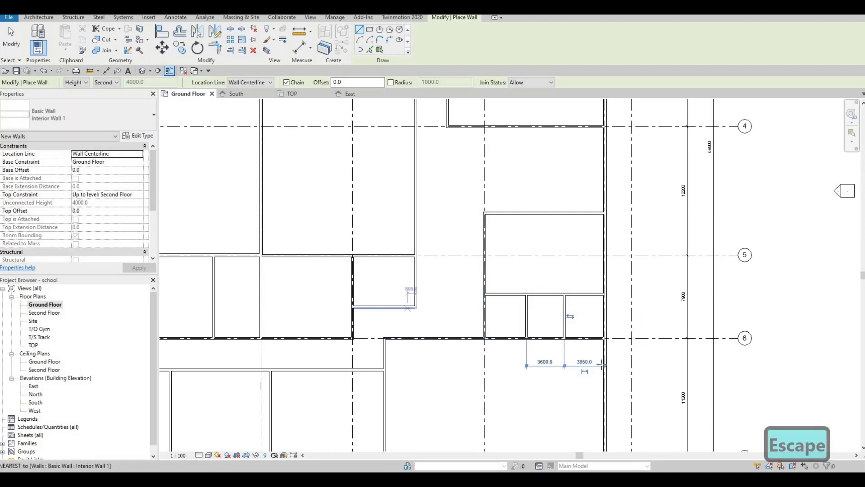
pyautogui.press('F1')
pyautogui.press('Escape')
pyautogui.scroll(2, 567, 329)
pyautogui.press('Escape')
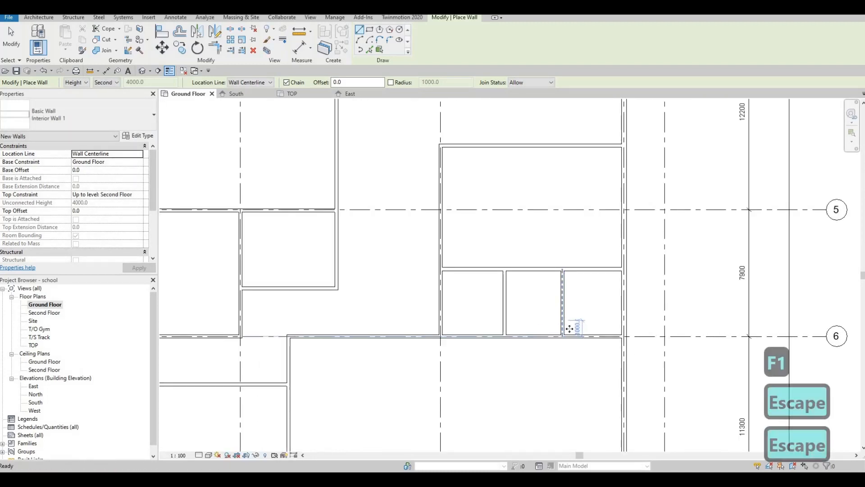
# Step: Set the east vertical wall's distance from the east exterior wall to 3000 mm
pyautogui.click(564, 316)
pyautogui.click(601, 360)
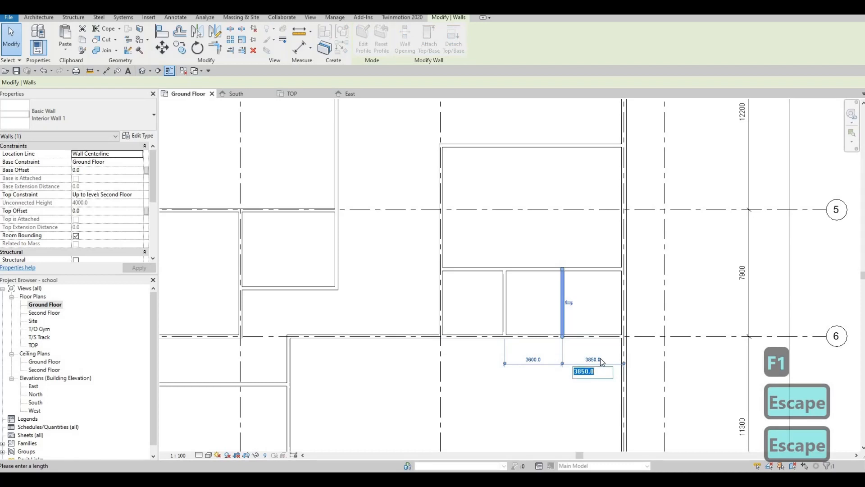
pyautogui.write('3000')
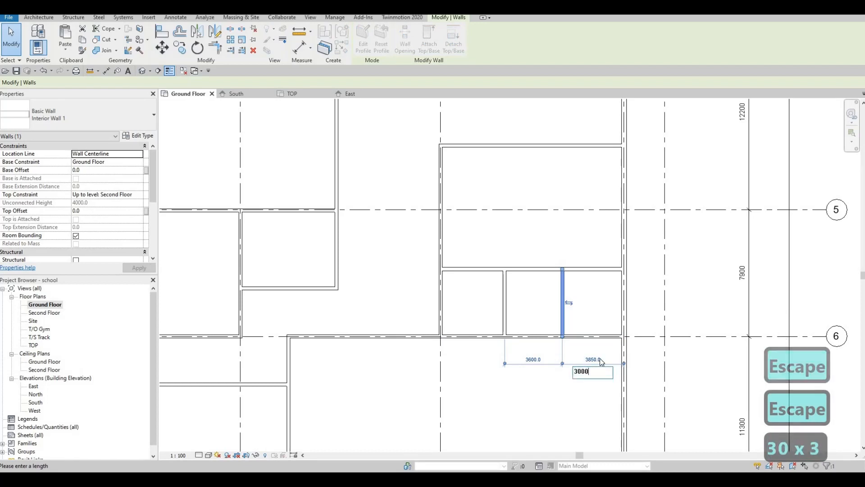
pyautogui.press('Return')
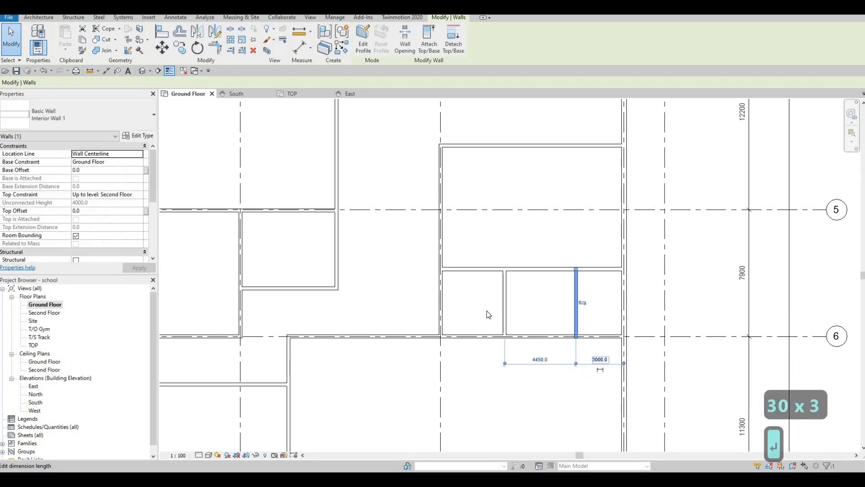
# Step: Set the spacing between the two new vertical walls to 3000 mm
pyautogui.click(504, 308)
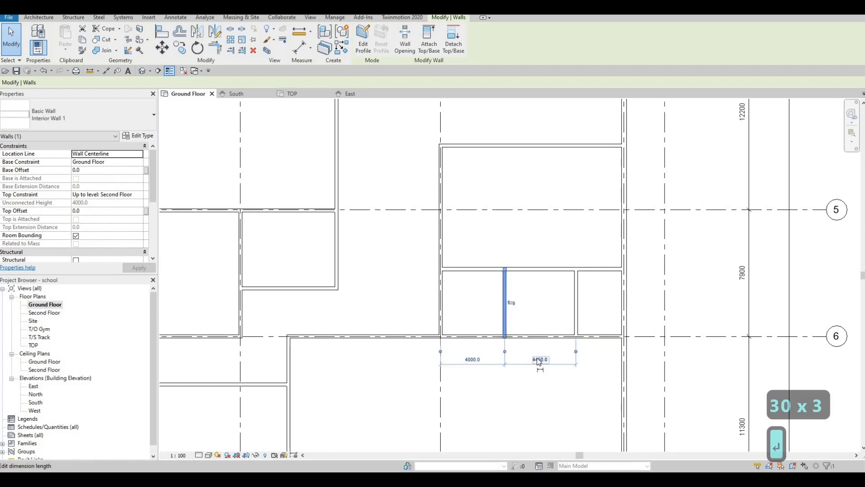
pyautogui.click(539, 359)
pyautogui.write('300')
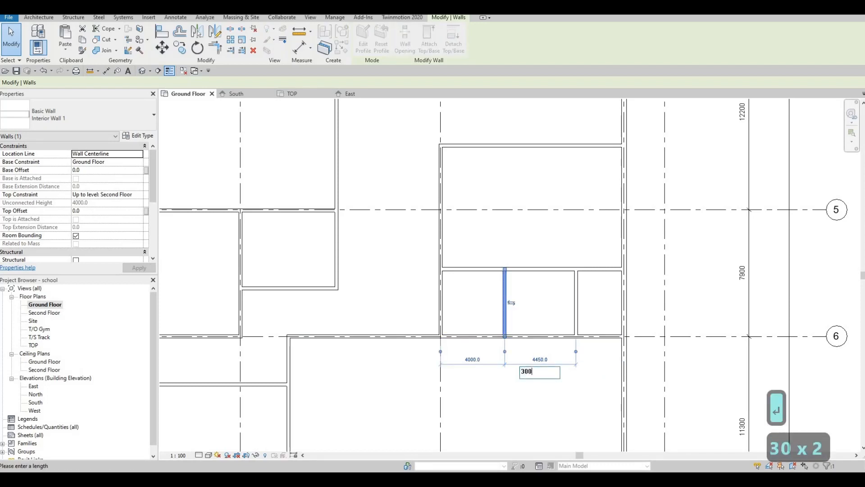
pyautogui.write('0')
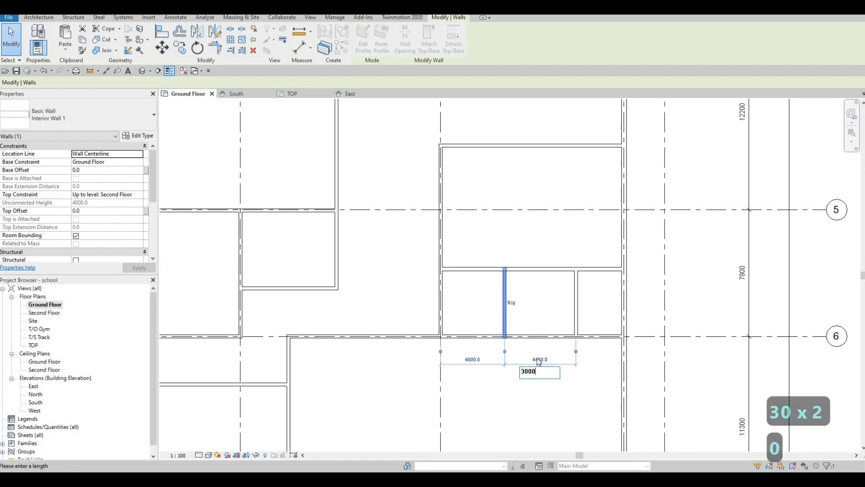
pyautogui.press('Return')
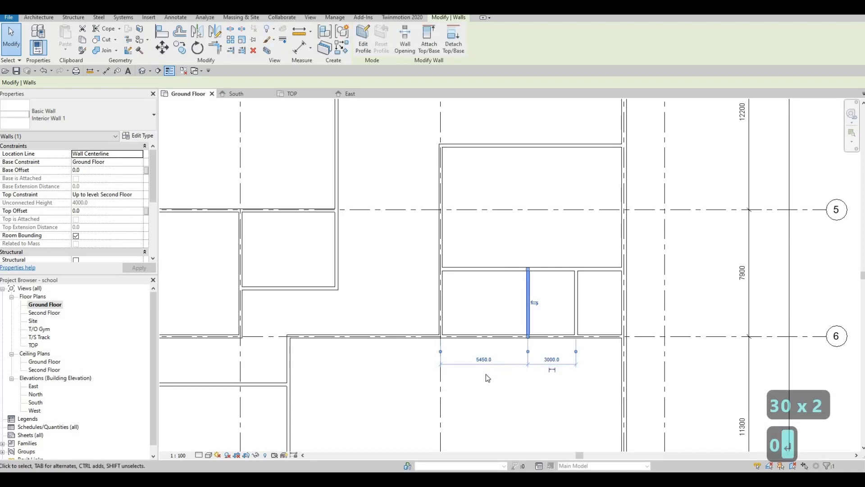
pyautogui.moveTo(486, 363); pyautogui.dragTo(496, 367, button='middle')
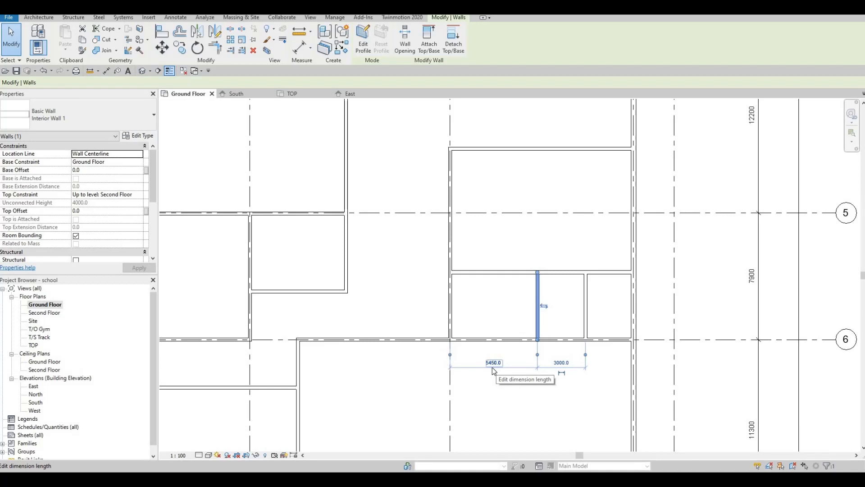
pyautogui.scroll(-2, 543, 343)
pyautogui.press('Escape')
pyautogui.press('Escape')
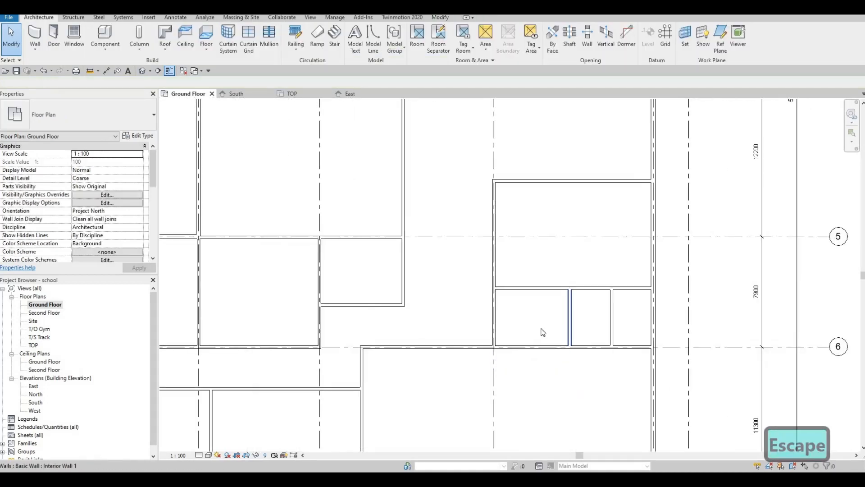
pyautogui.scroll(-4, 549, 324)
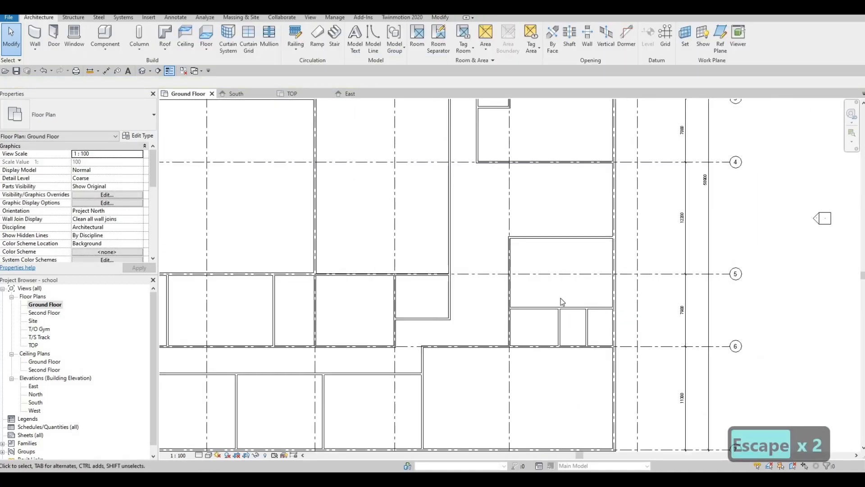
pyautogui.moveTo(516, 316); pyautogui.dragTo(520, 326, button='middle')
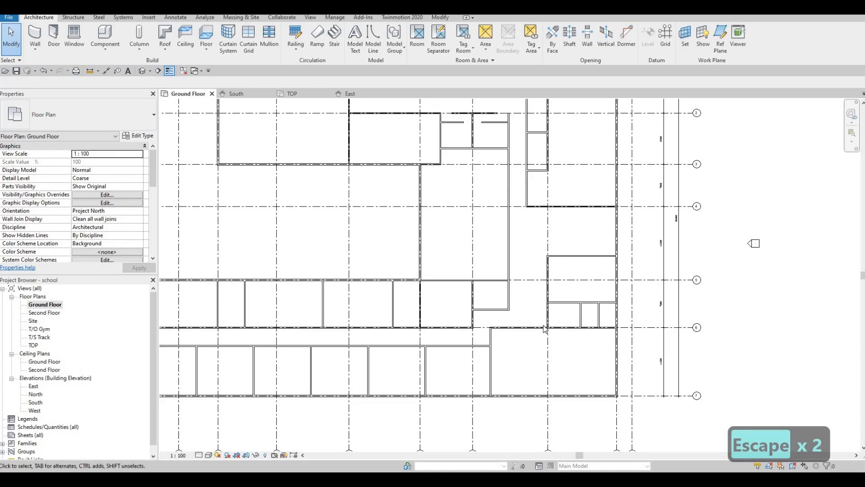
pyautogui.scroll(-2, 521, 334)
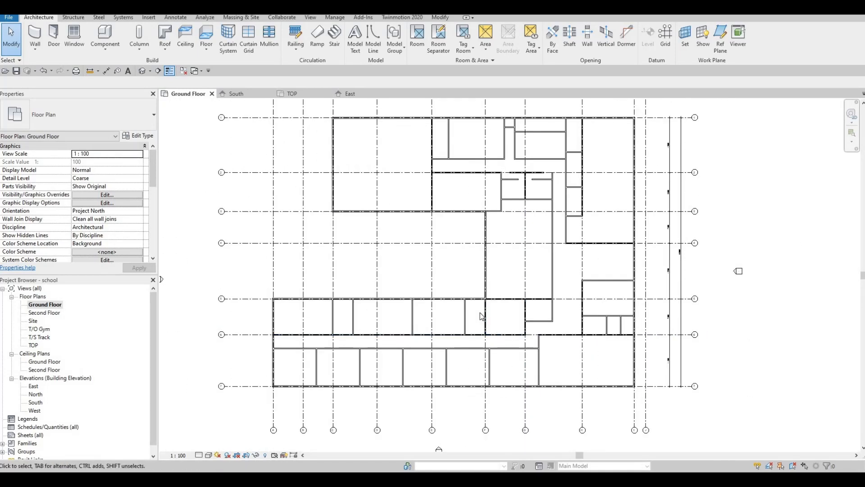
pyautogui.moveTo(480, 308); pyautogui.dragTo(507, 325, button='middle')
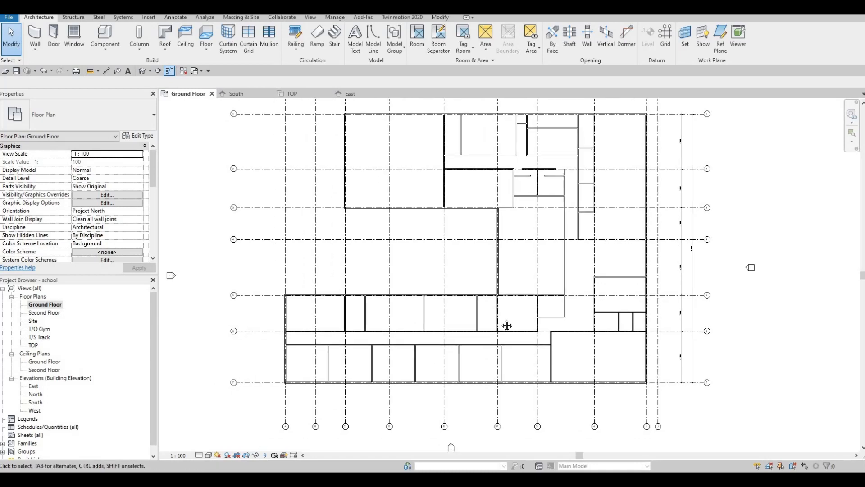
pyautogui.scroll(-3, 505, 300)
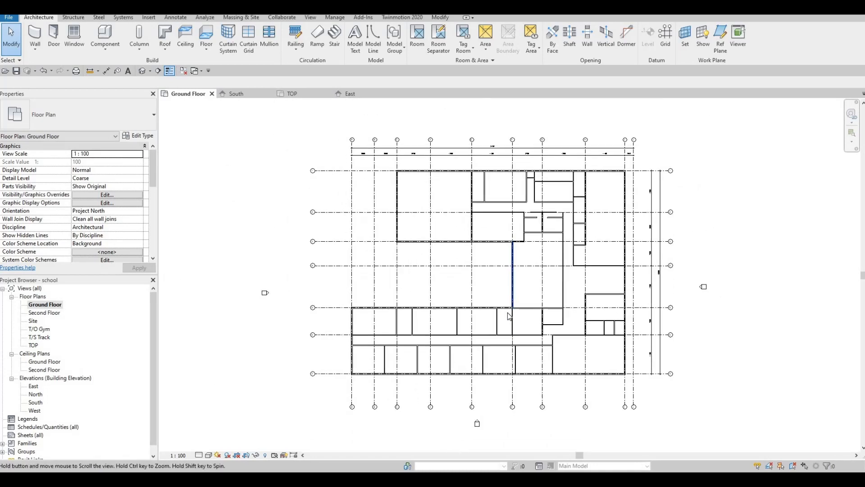